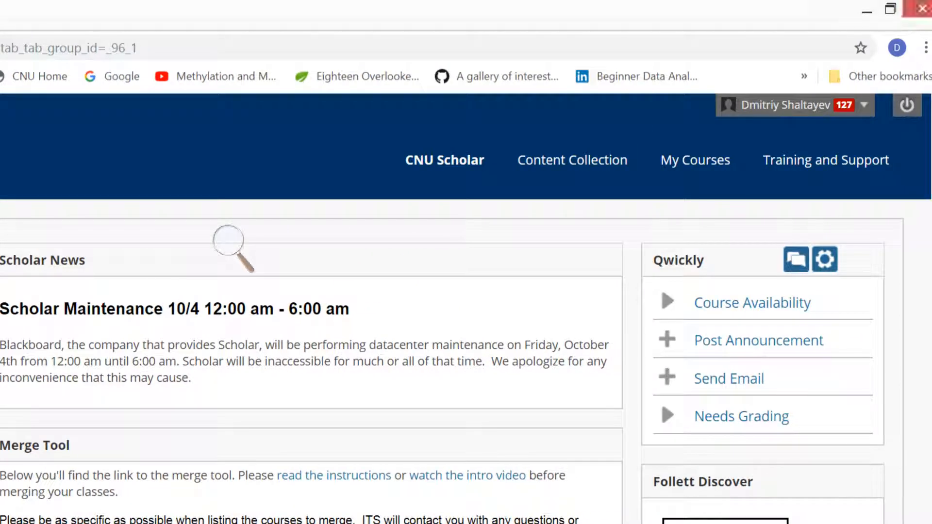
- Open the Data Files page of the Fall 2019 course Introduction to Data Analytics 2
click(695, 161)
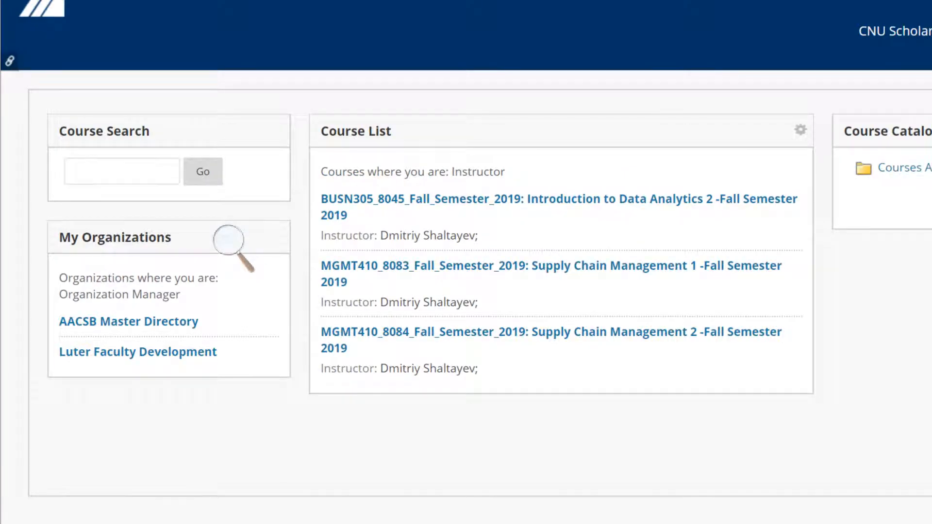
click(559, 199)
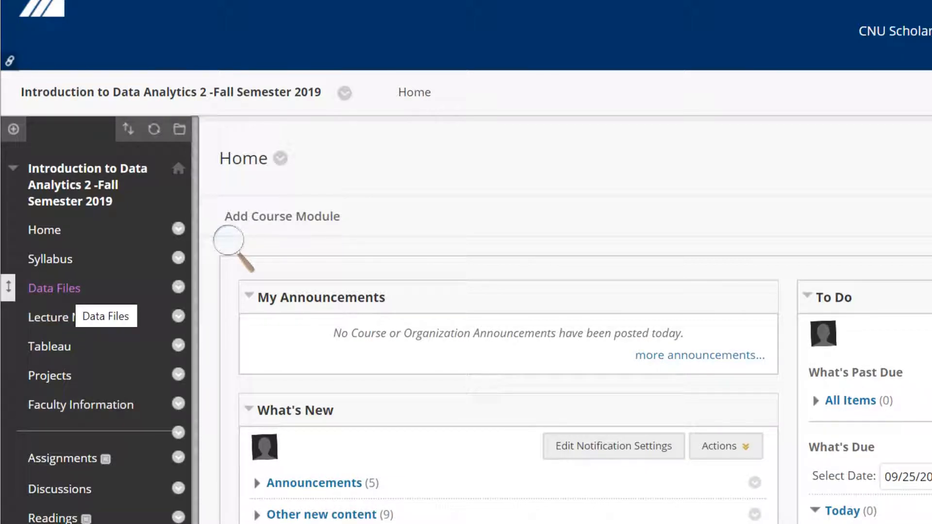
click(53, 288)
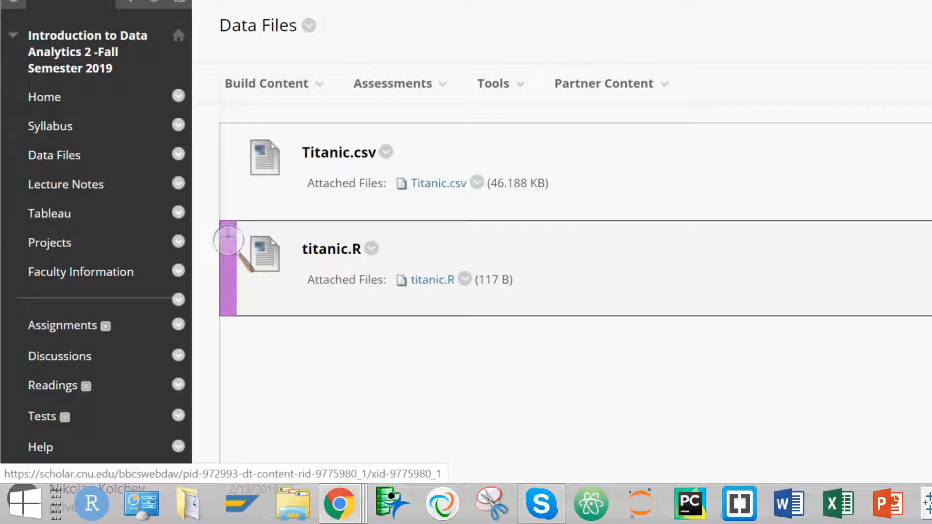
- Download the attached titanic.R script and open the downloaded copy in RStudio
click(432, 280)
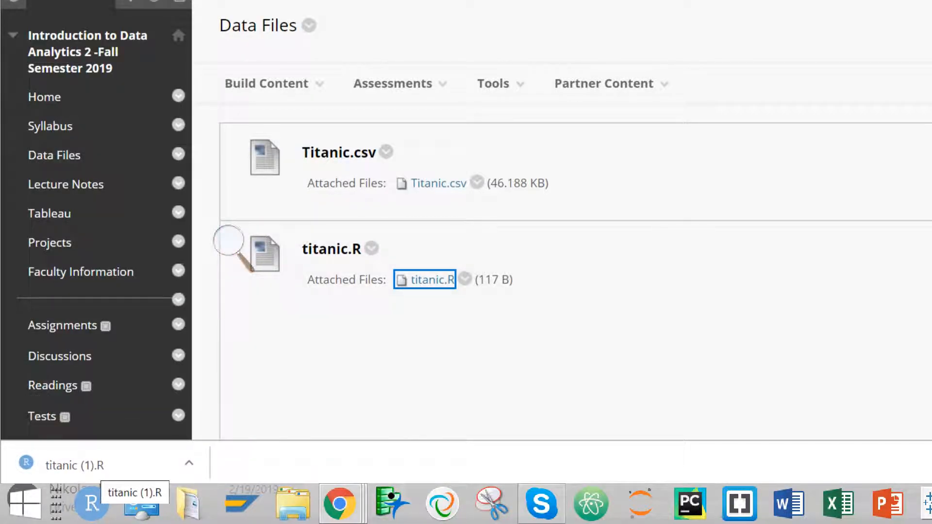
click(97, 467)
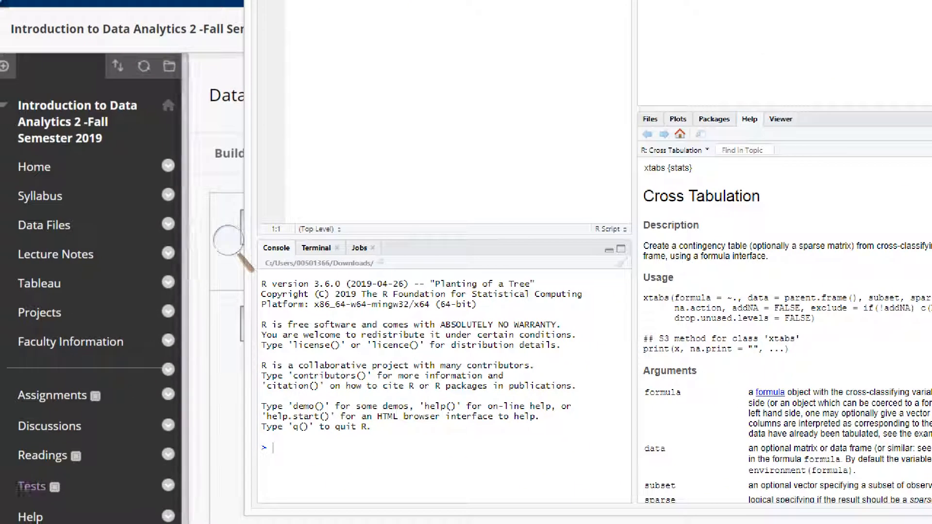
click(228, 243)
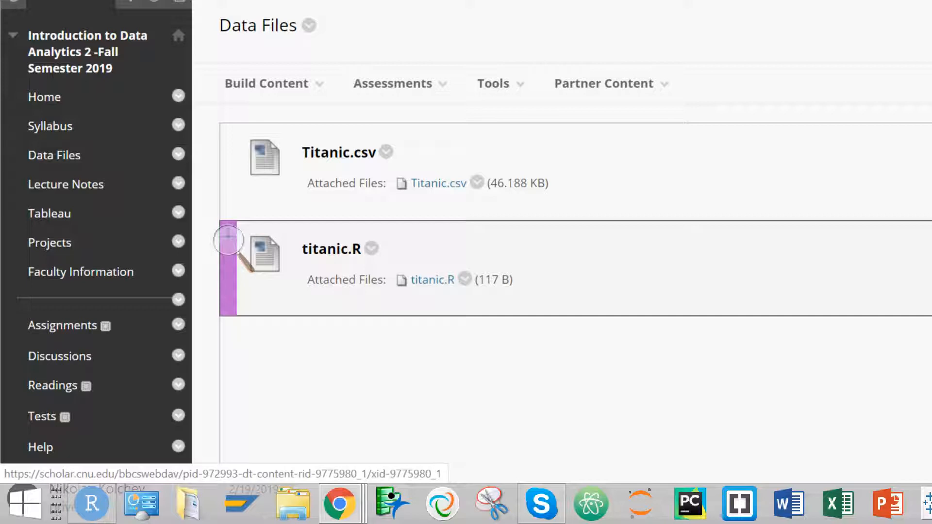
- Download titanic.R again and show the new copy in its folder
click(432, 280)
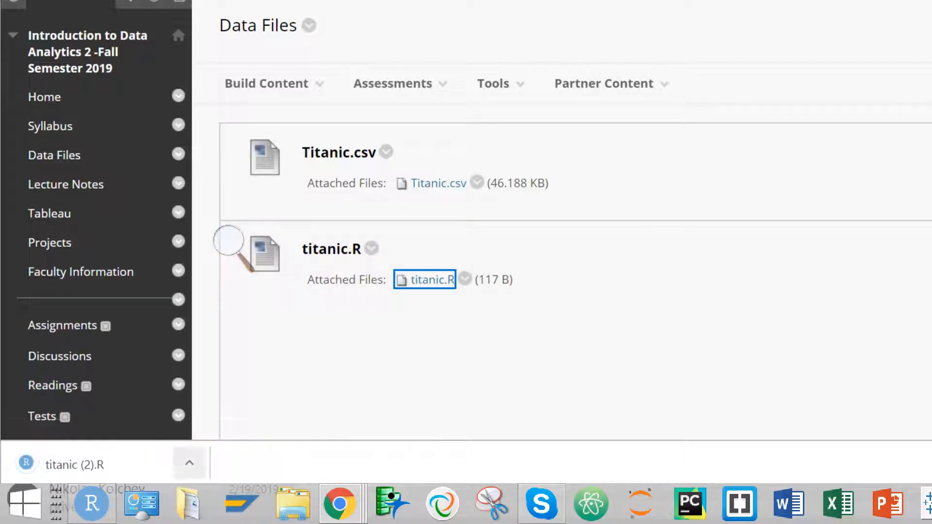
click(189, 463)
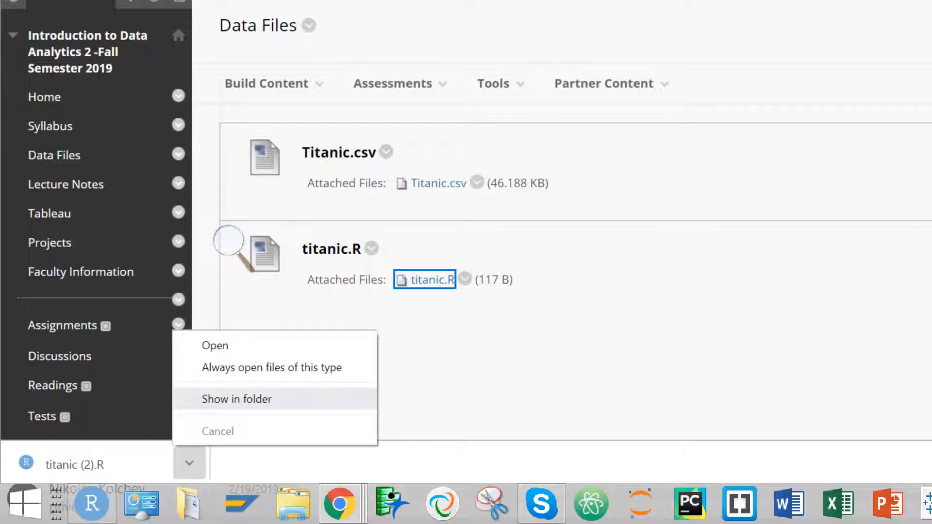
key(Return)
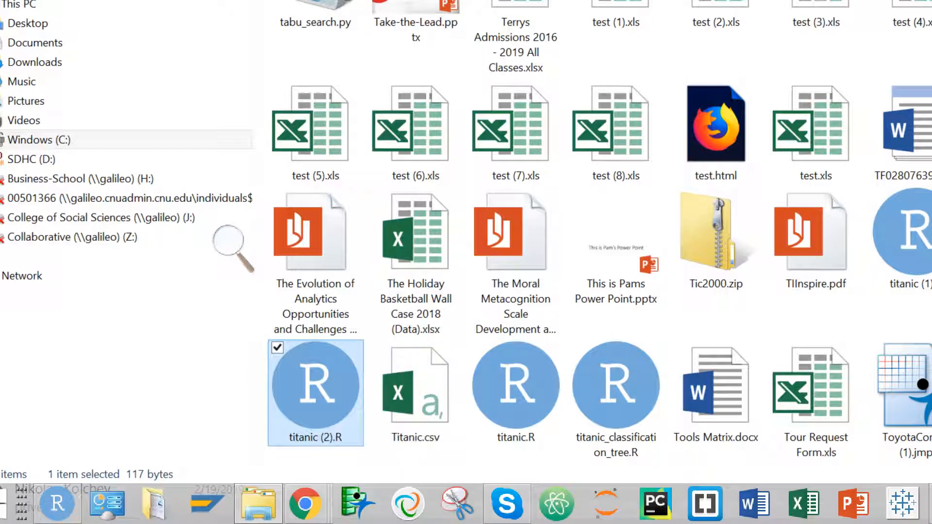
- Check which app is offered for opening titanic (2).R, and close the Downloads folder without choosing one
right_click(324, 382)
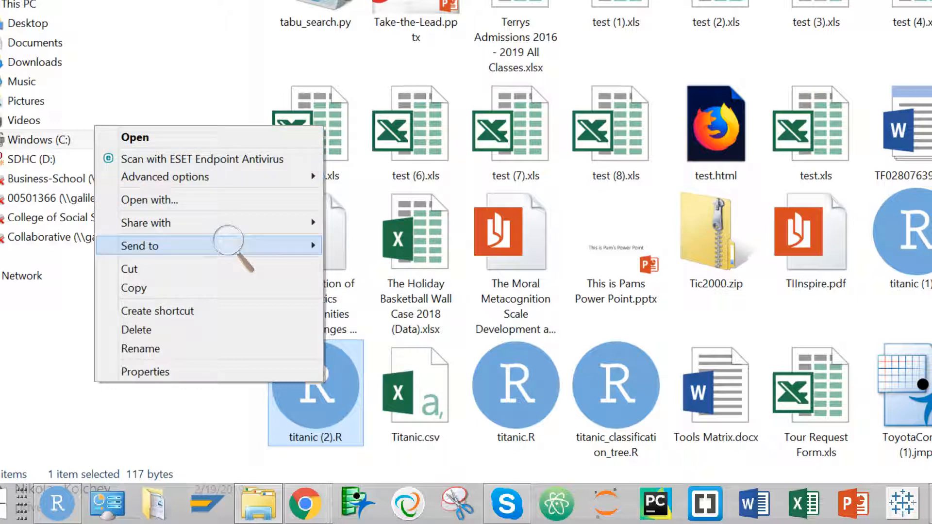
key(Up)
key(Up)
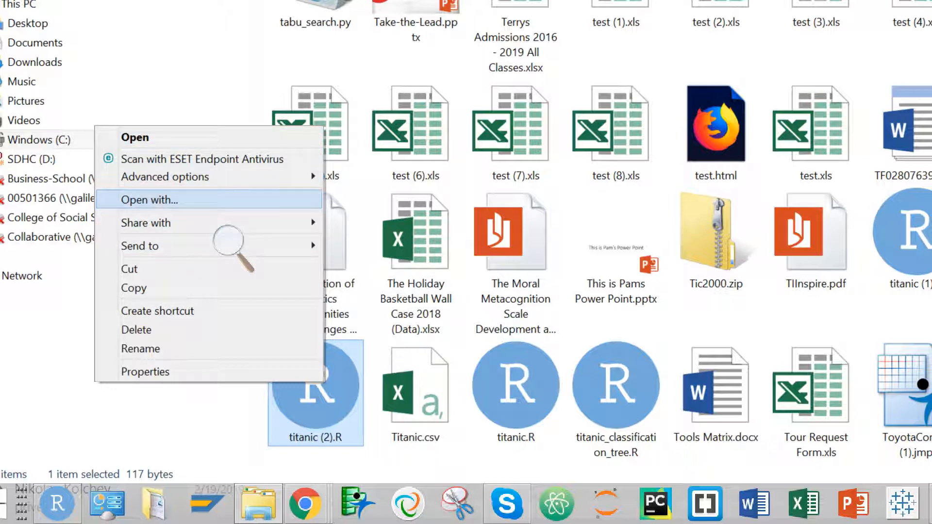
key(Return)
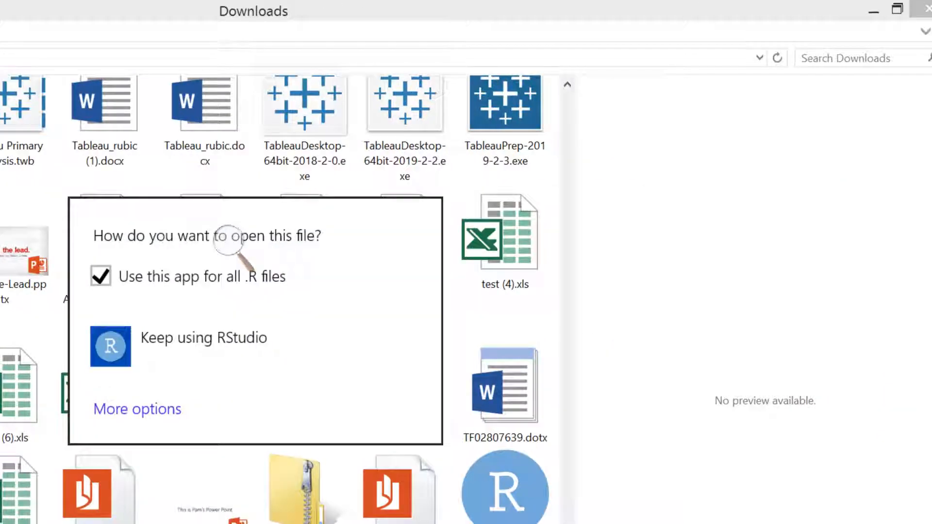
click(929, 8)
click(929, 8)
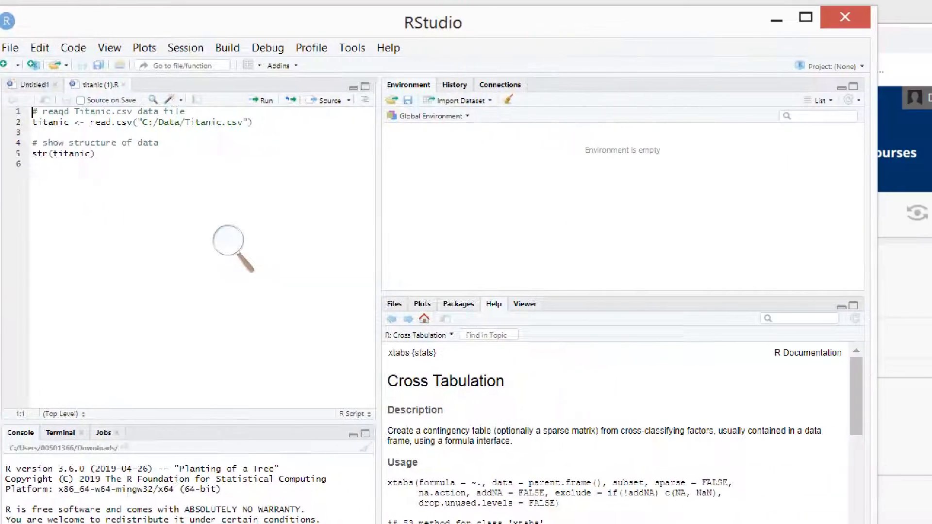
- Maximize the RStudio window and increase the Magnifier zoom by one level
click(806, 17)
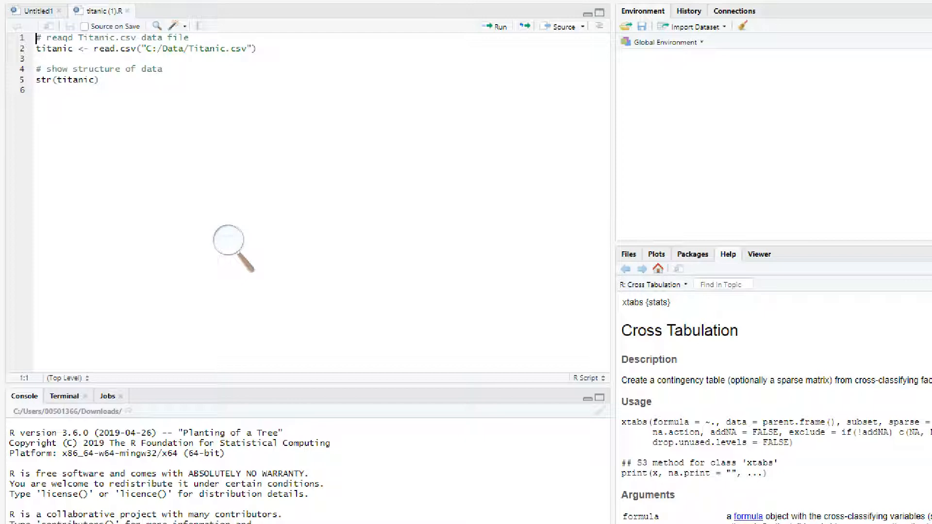
click(233, 245)
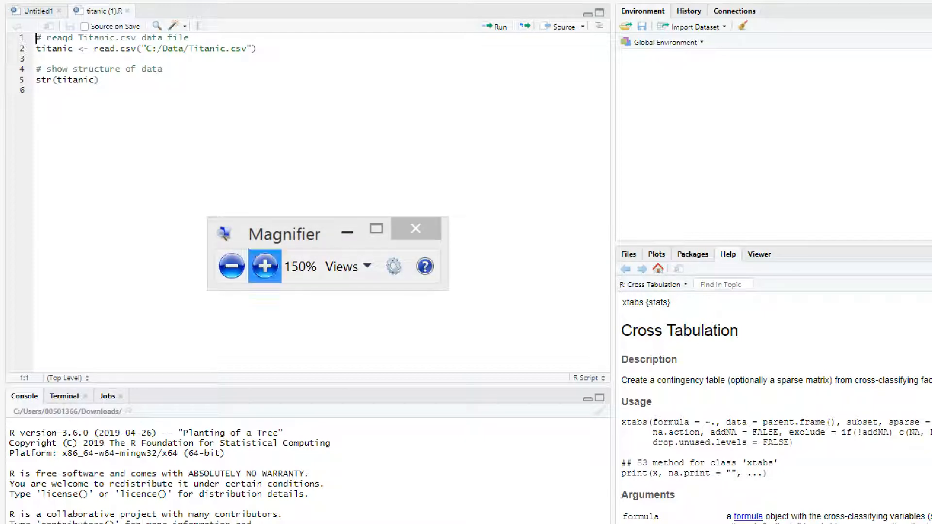
click(265, 266)
click(371, 217)
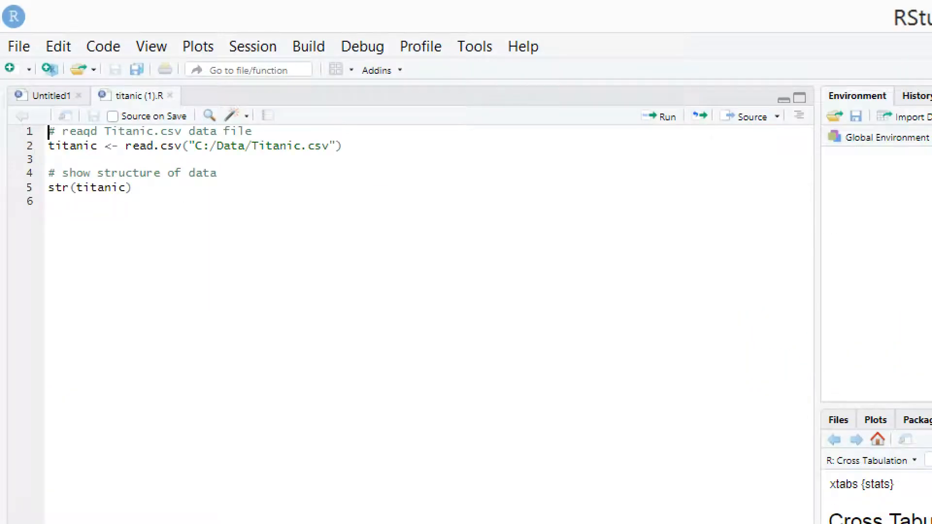
- Run the entire titanic (1).R script to read C:/Data/Titanic.csv into titanic and show the data's structure
drag(134, 187, 49, 132)
click(134, 187)
click(161, 147)
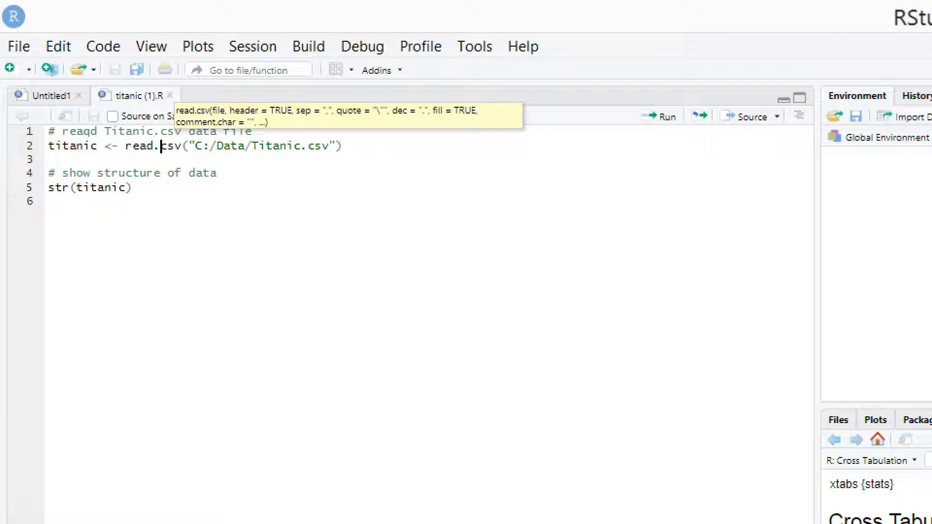
drag(98, 147, 48, 147)
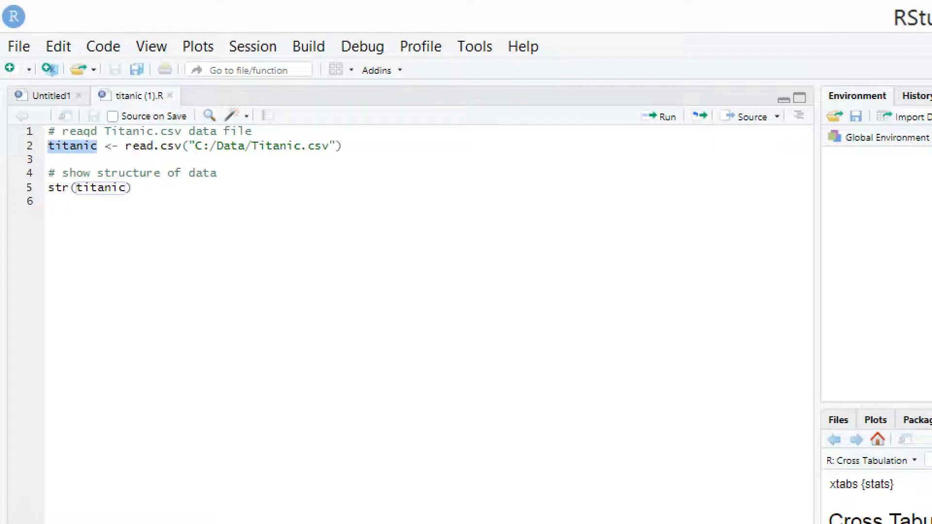
click(132, 188)
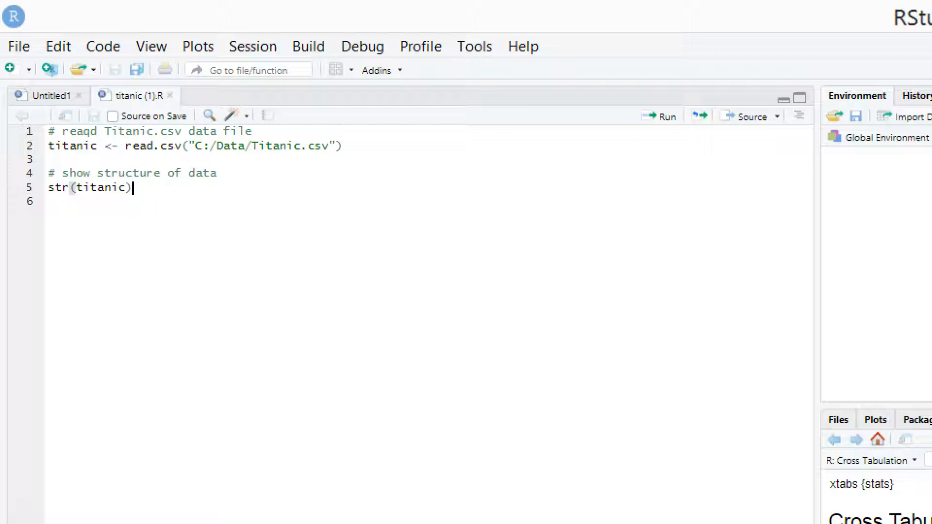
key(shift+Up)
key(ctrl+shift+Home)
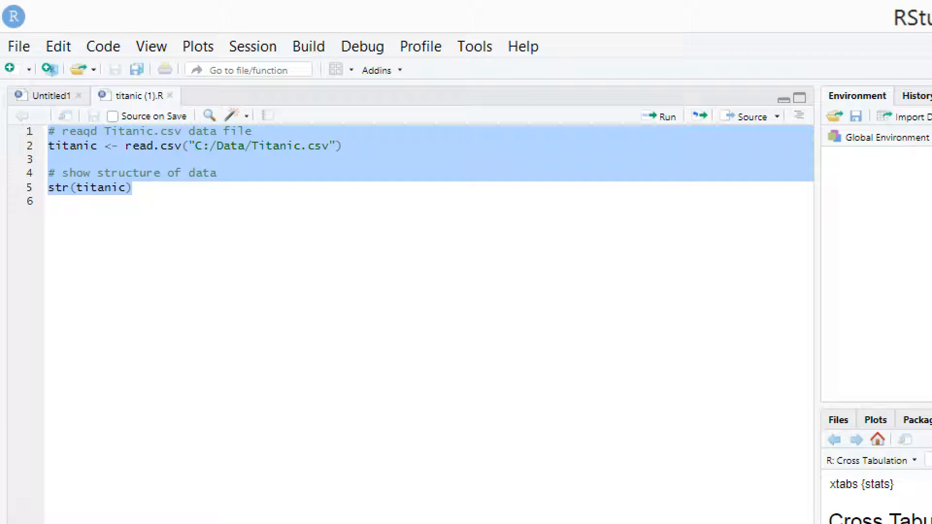
key(ctrl+Return)
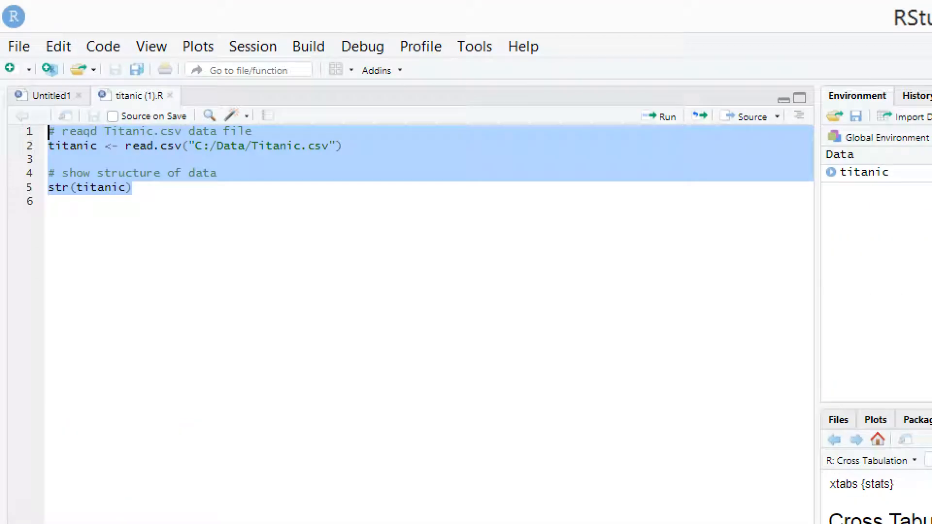
- Examine the str(titanic) command in the script and the comment line above it
click(63, 146)
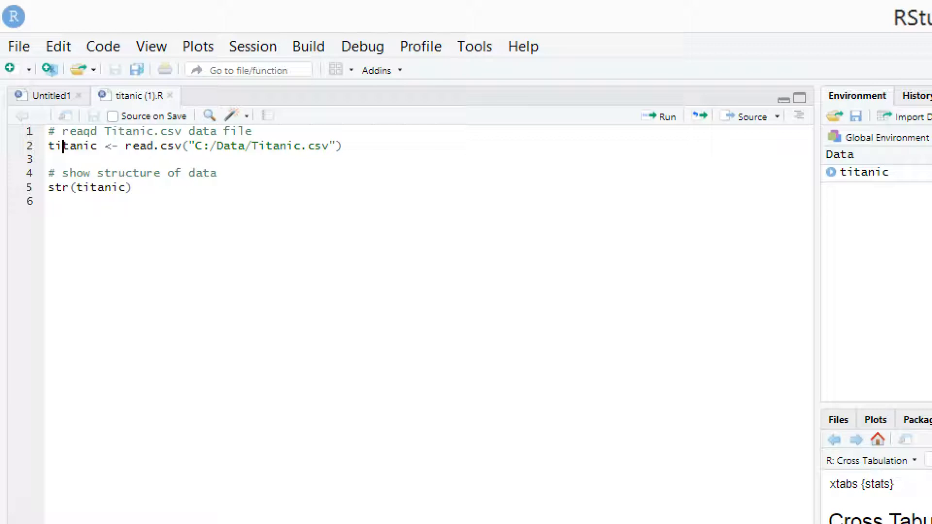
drag(131, 188, 48, 187)
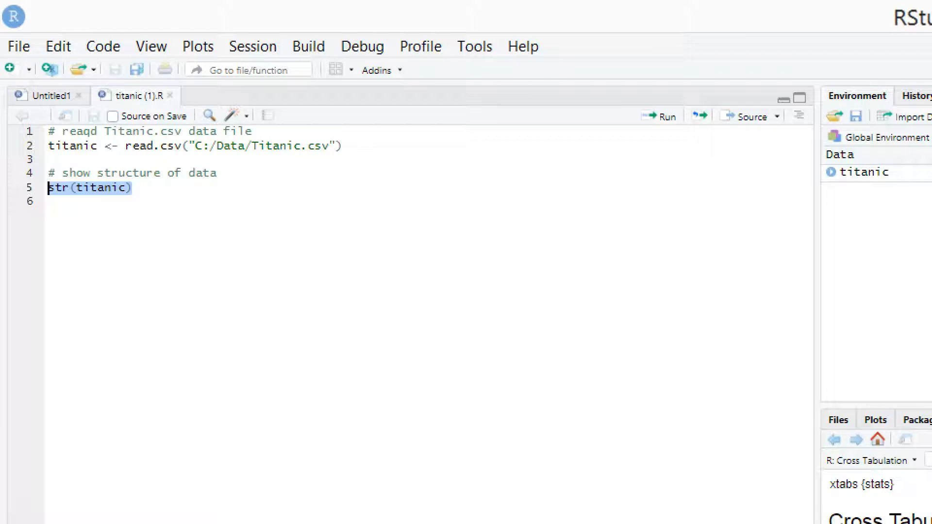
drag(217, 173, 62, 173)
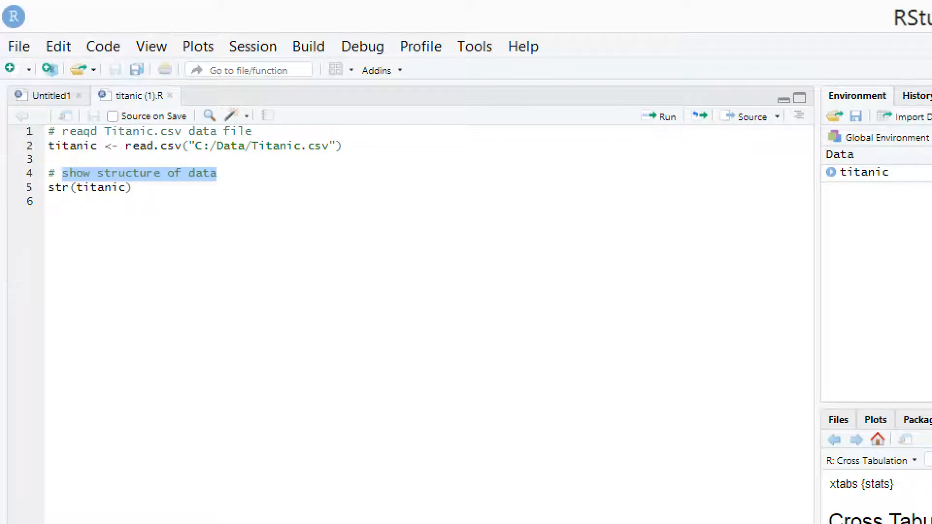
click(132, 188)
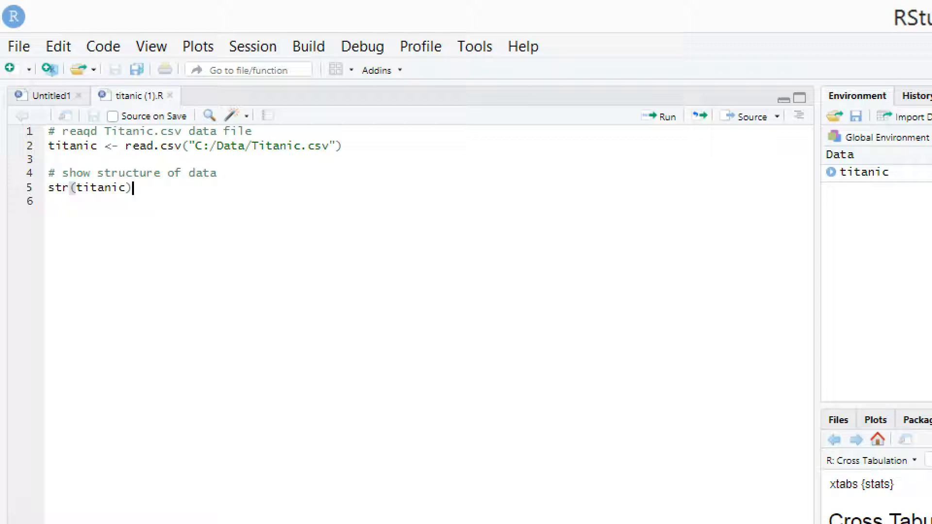
- Examine the drive, folder and file name parts of the Titanic.csv path in the read.csv line
drag(195, 146, 203, 146)
click(231, 146)
double_click(232, 146)
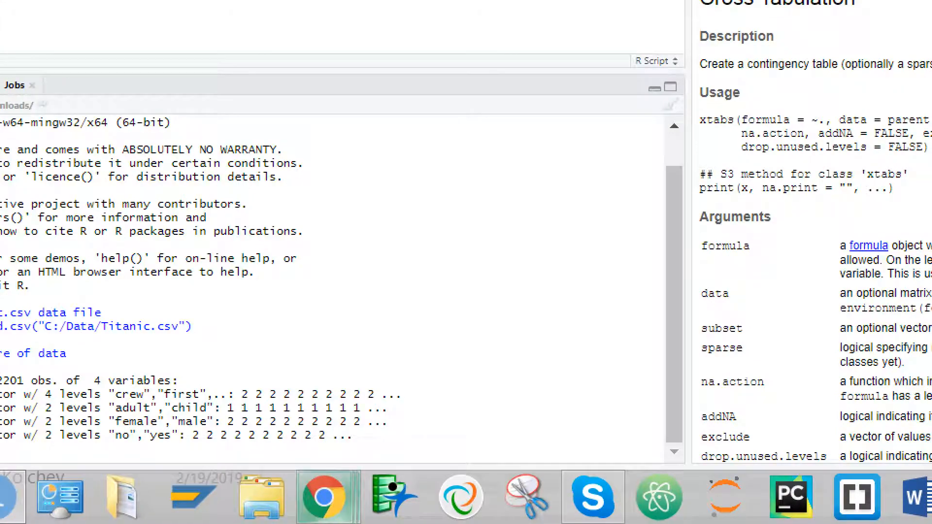
mouse_move(325, 497)
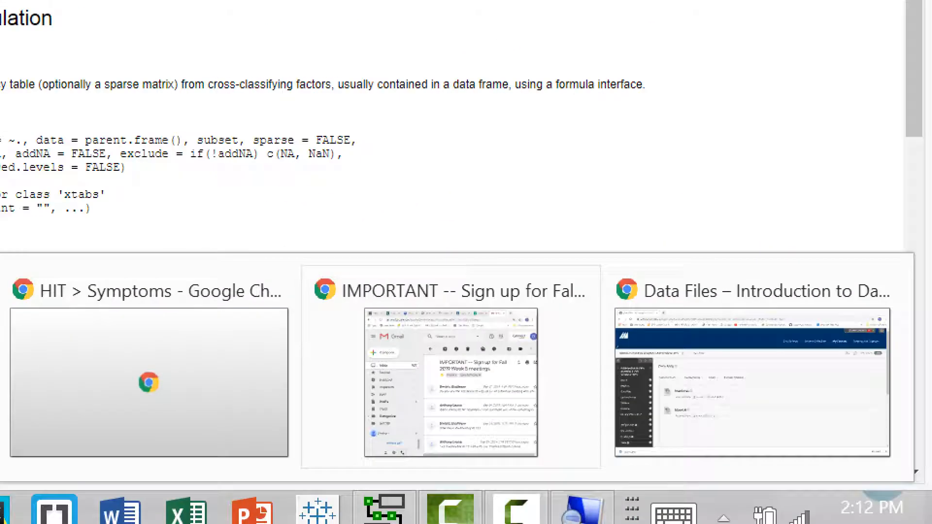
click(752, 384)
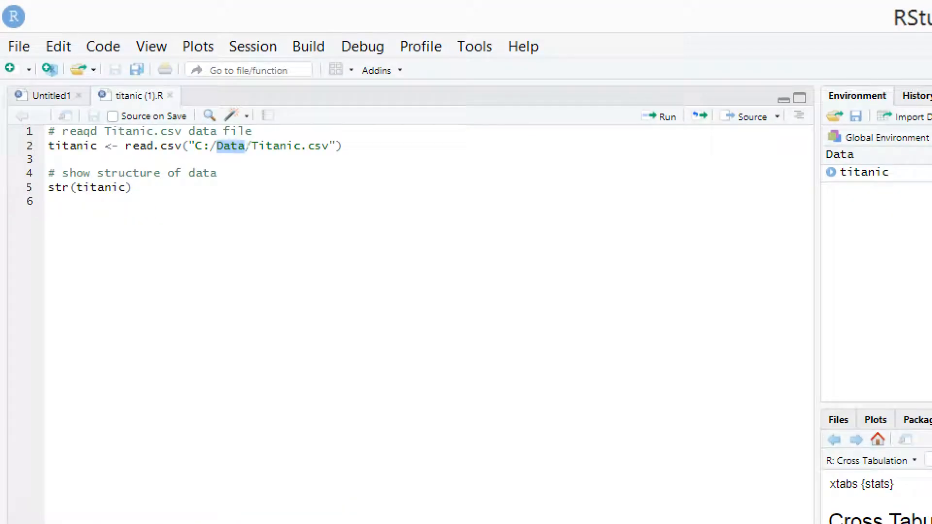
click(196, 146)
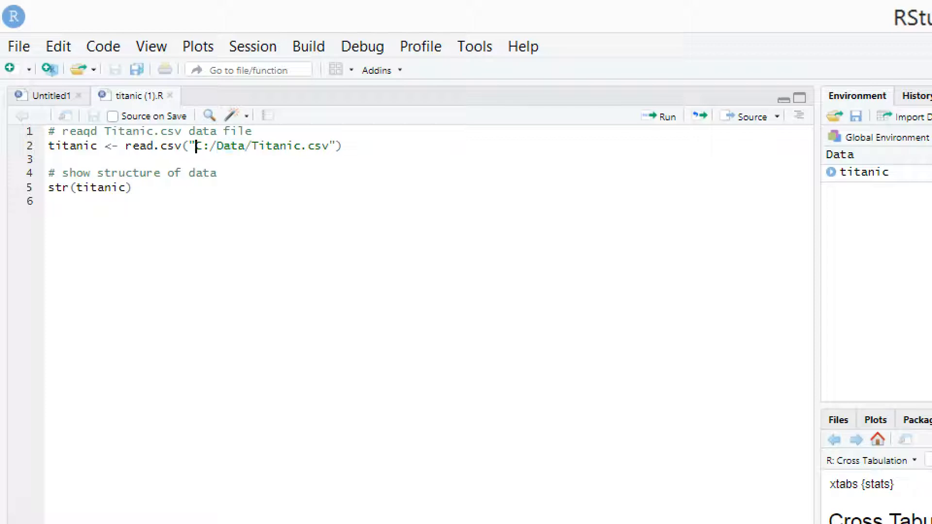
drag(196, 145, 204, 146)
double_click(230, 146)
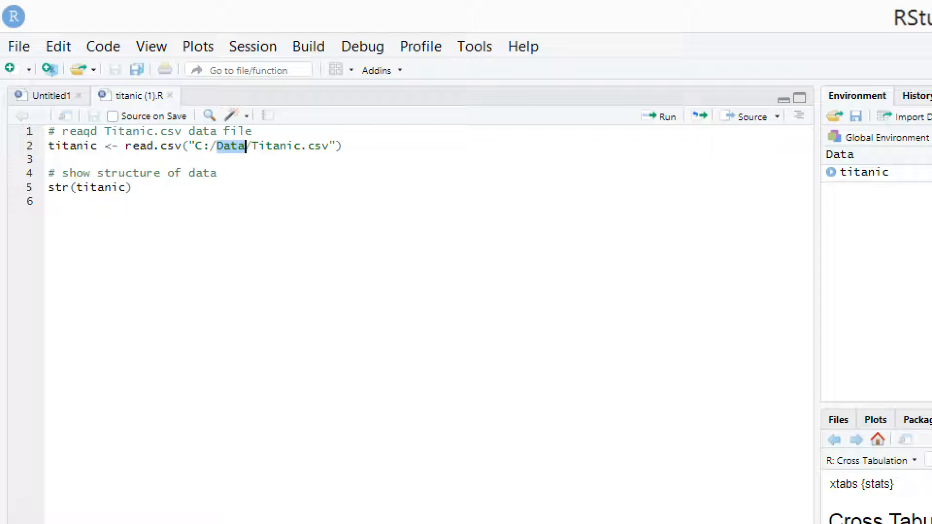
drag(328, 145, 253, 146)
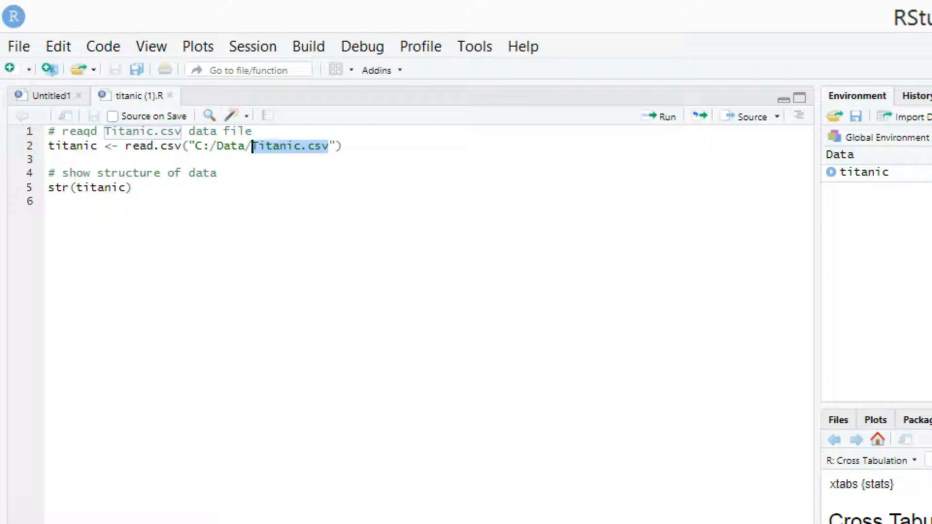
click(132, 188)
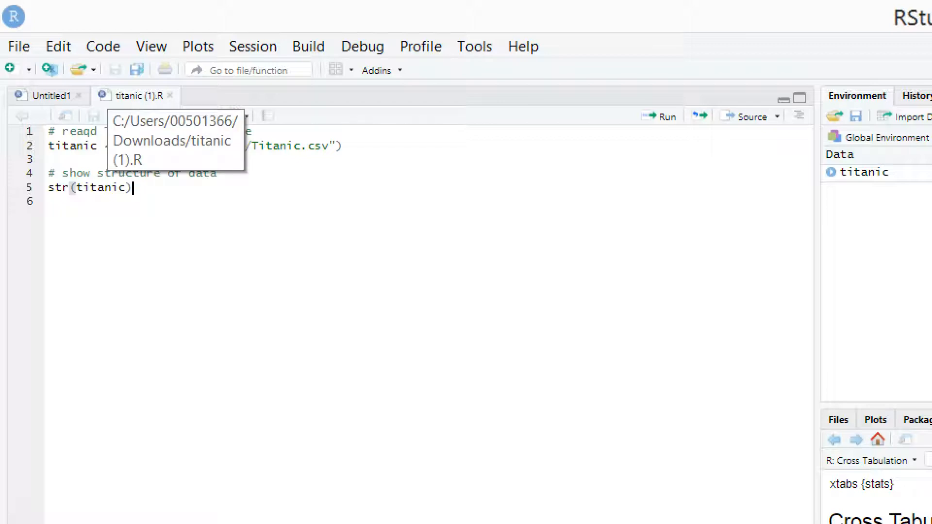
- Review the titanic variable in the script and the observation count in the console's str output
click(71, 145)
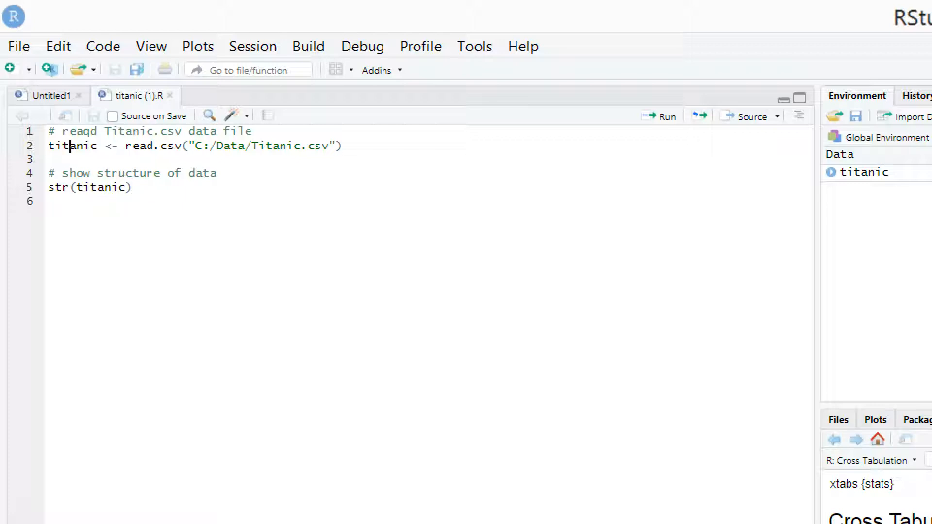
click(48, 202)
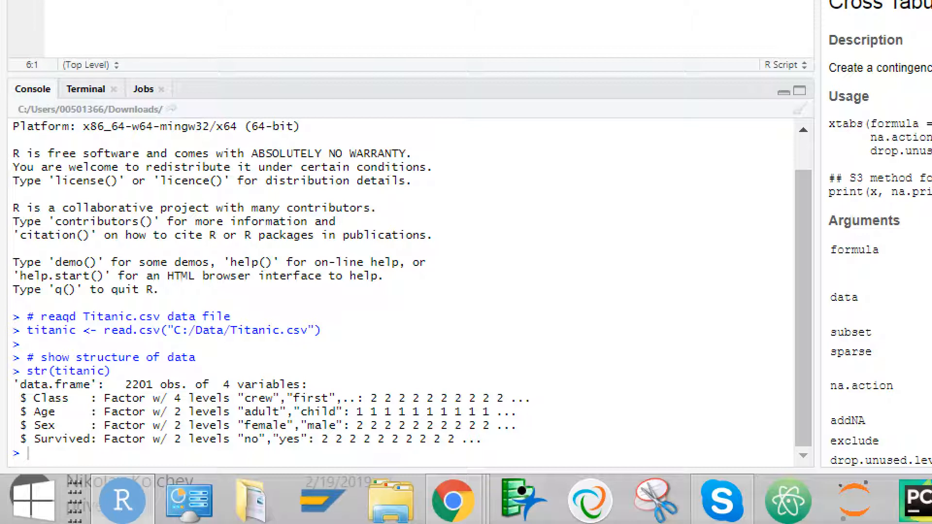
drag(125, 385, 153, 385)
click(28, 454)
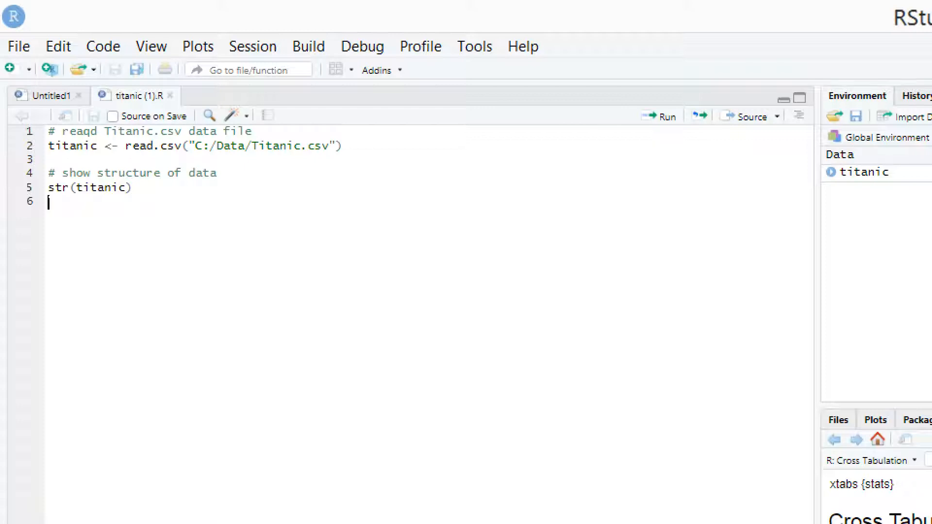
- Add a blank line at the end of the script and highlight the titanic variable in the read.csv line
key(Return)
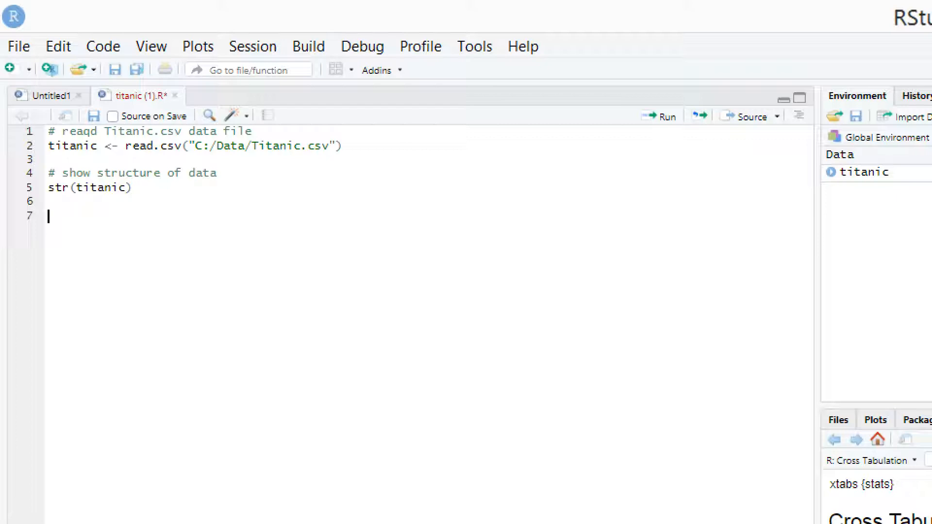
drag(98, 147, 48, 146)
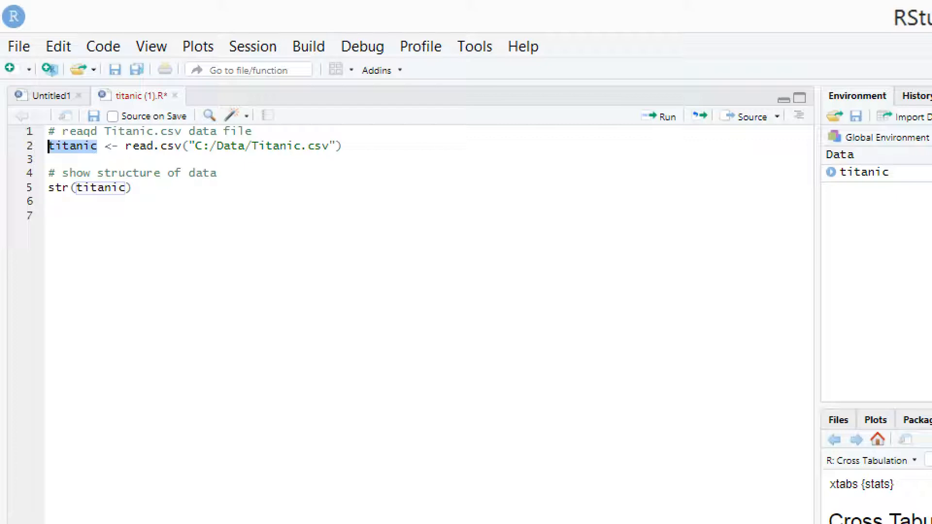
click(132, 187)
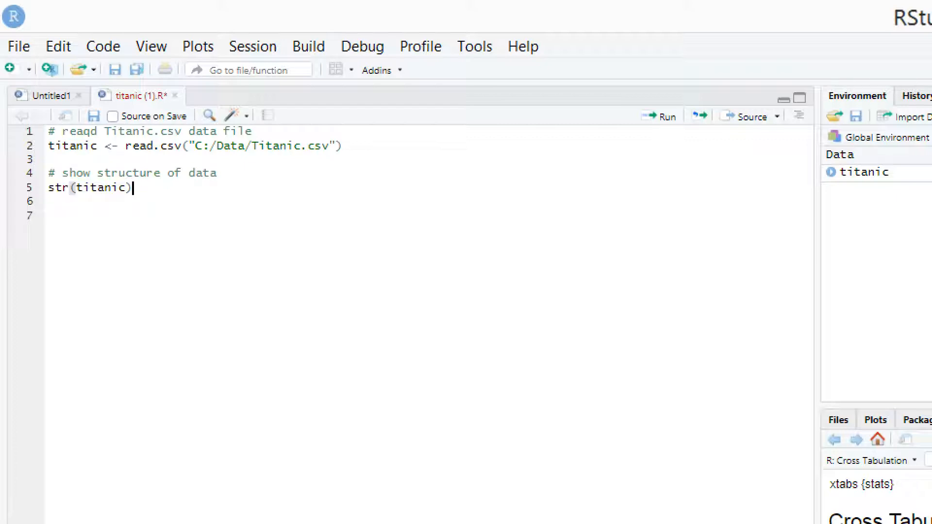
key(Down)
key(Down)
text(titanic$)
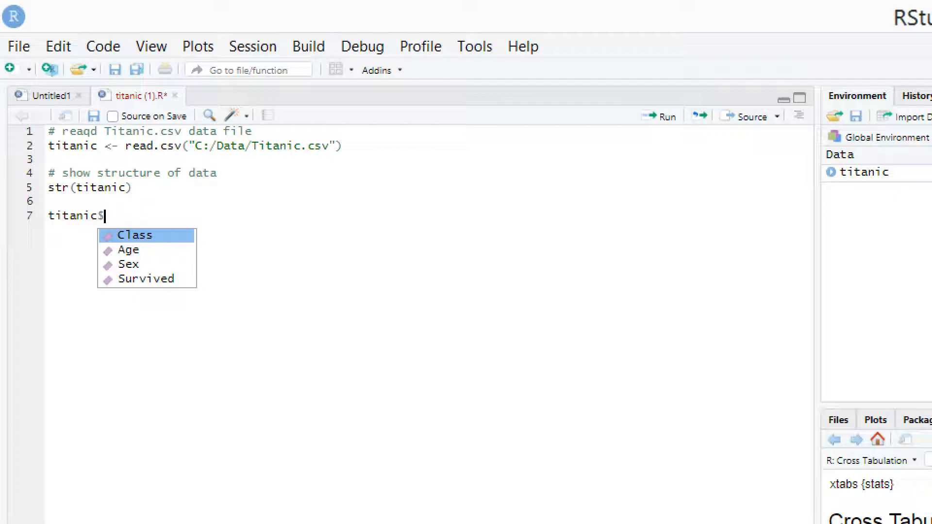
key(shift+Left)
key(BackSpace)
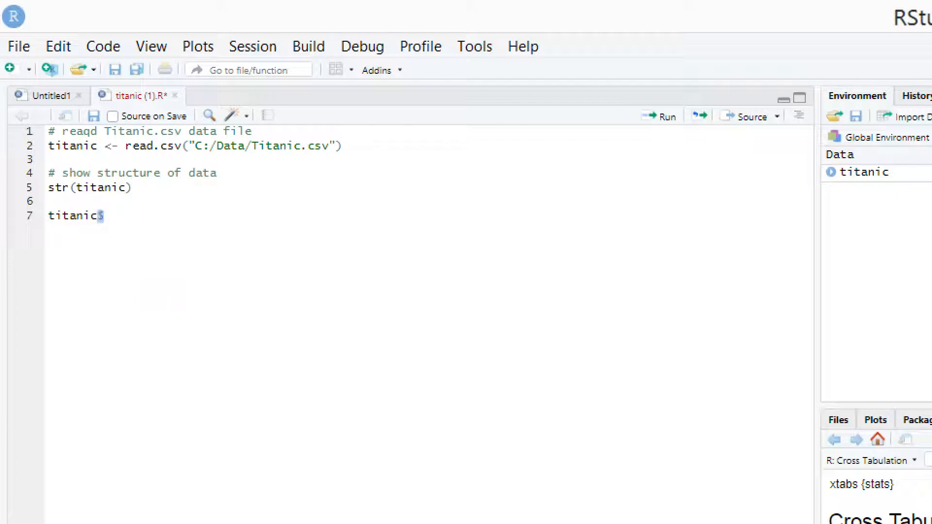
key(shift+Home)
key(BackSpace)
- Enter the variable name titanic_class on line 7 of the script
text(tit)
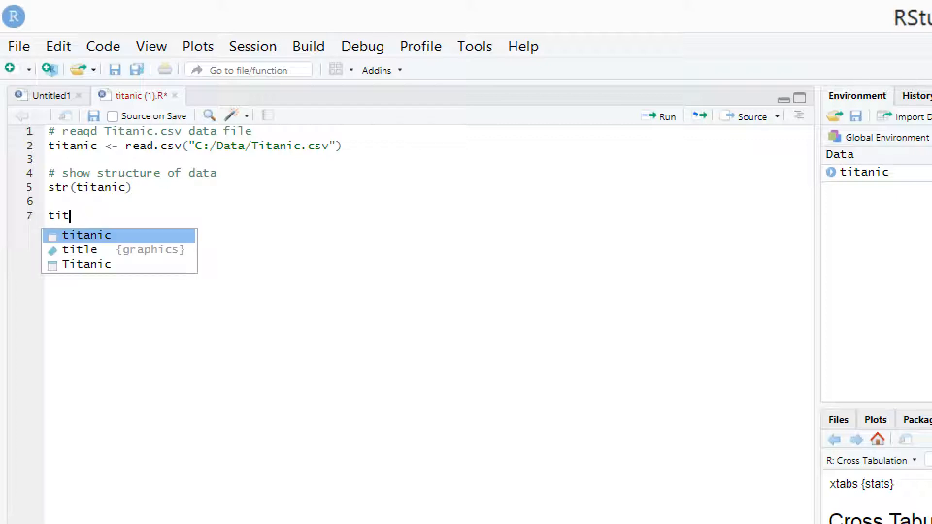
text(anic_)
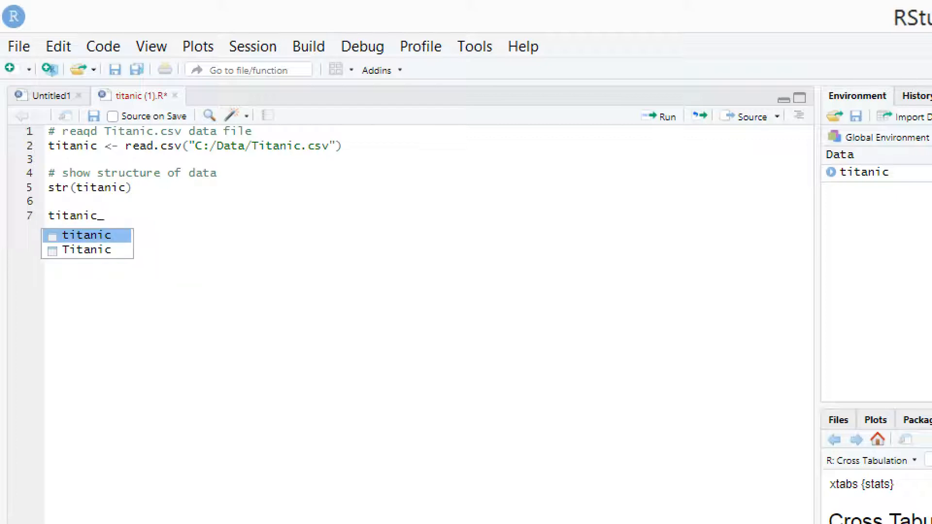
text(class)
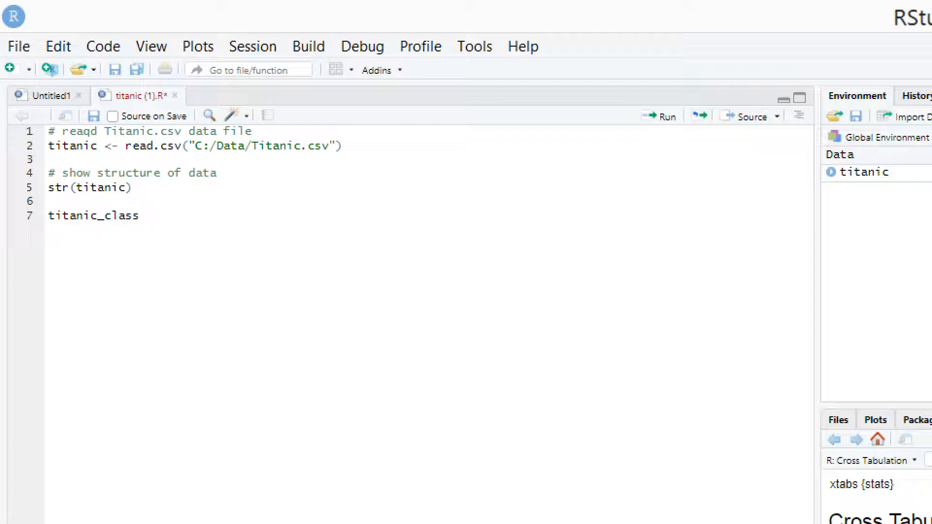
key(Left)
key(Left)
key(Left)
key(Left)
key(Left)
key(Left)
key(BackSpace)
key(Right)
key(Right)
key(Right)
key(Right)
key(Right)
key(Right)
click(105, 215)
key(BackSpace)
key(Delete)
text(C)
key(End)
key(Left)
key(Left)
key(Left)
key(Left)
key(BackSpace)
text(_c)
- Complete line 7 so that titanic_class is assigned table(titanic$Class)
key(End)
text(<- table)
text(()
text(titanic)
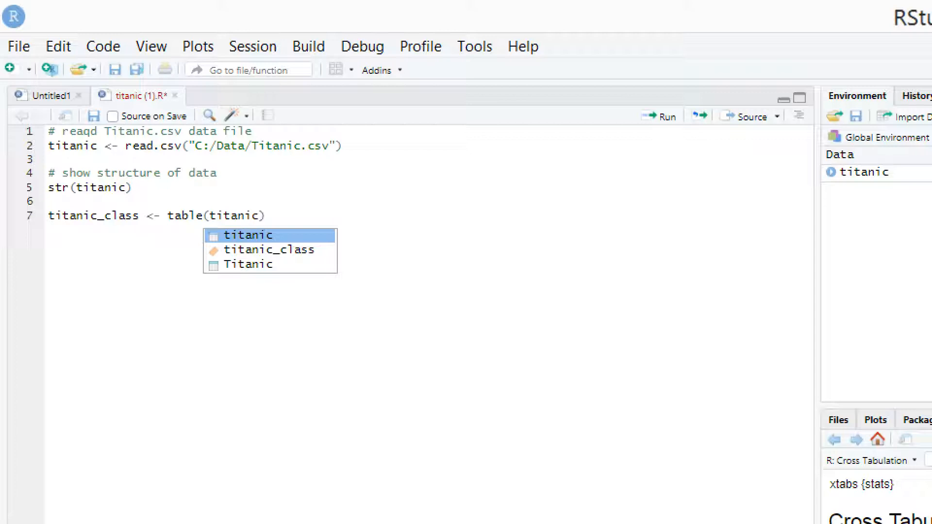
text($)
key(Down)
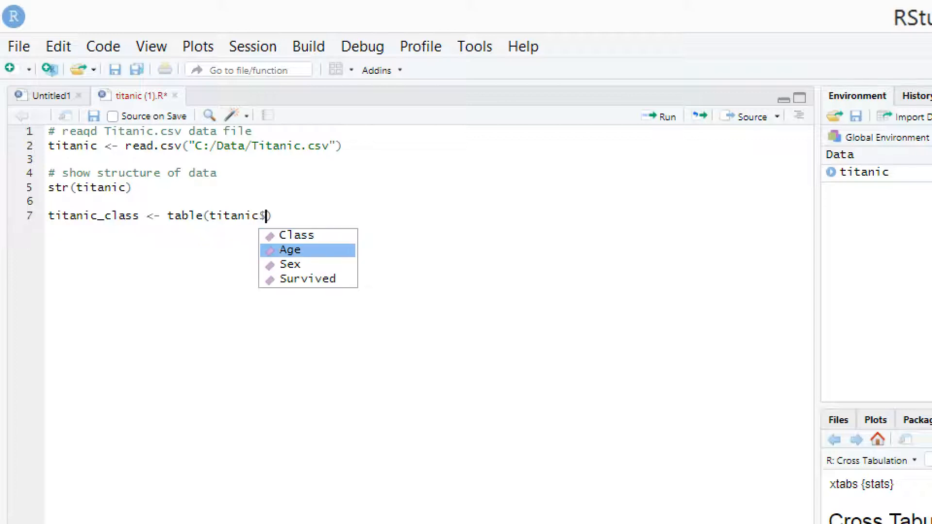
key(Up)
key(Return)
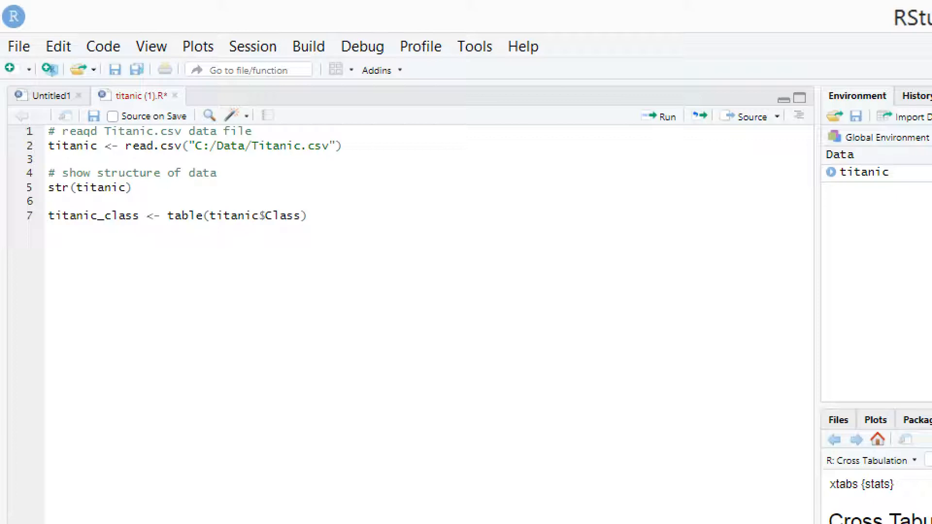
click(322, 216)
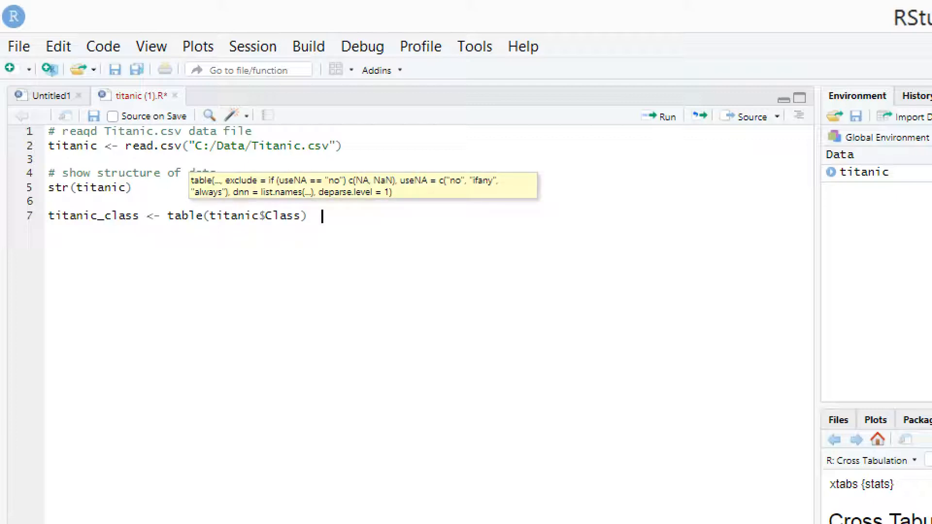
- Highlight the titanic_class variable name and run its table(titanic$Class) assignment line
drag(139, 216, 48, 216)
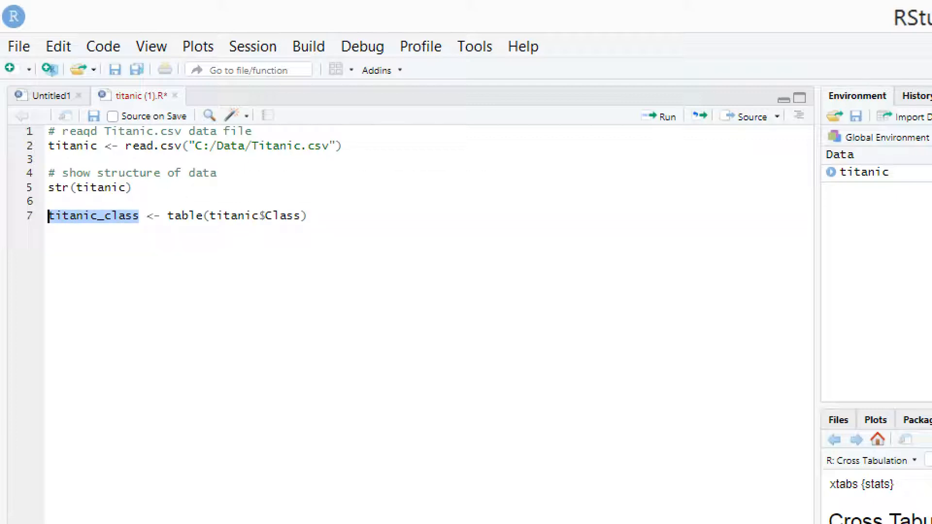
click(91, 216)
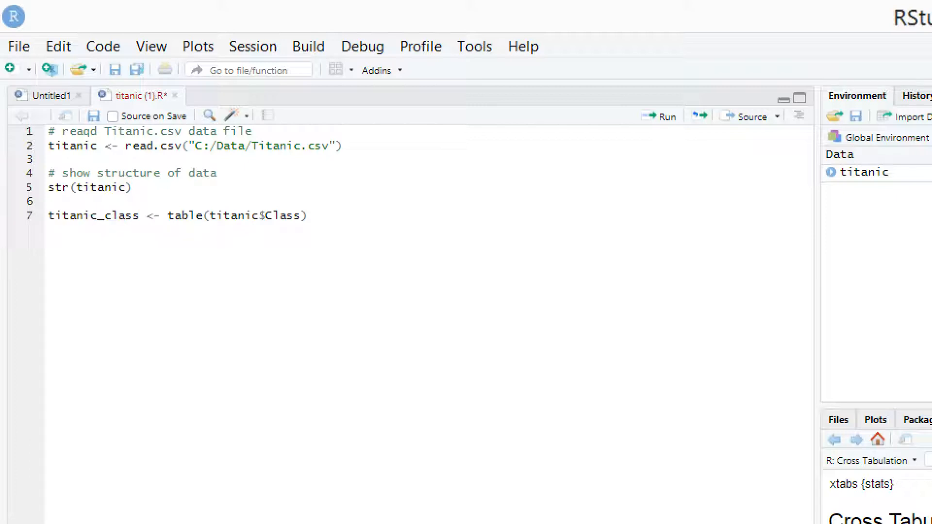
key(ctrl+Return)
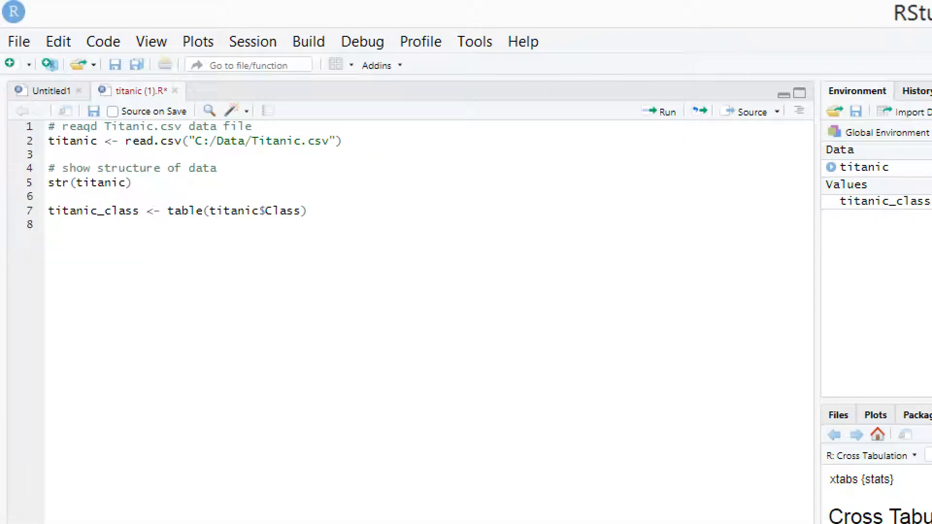
- Insert the comment '# tabular summary of variable "Class" in titanic data set' above the titanic_class assignment
key(Up)
key(Up)
key(Return)
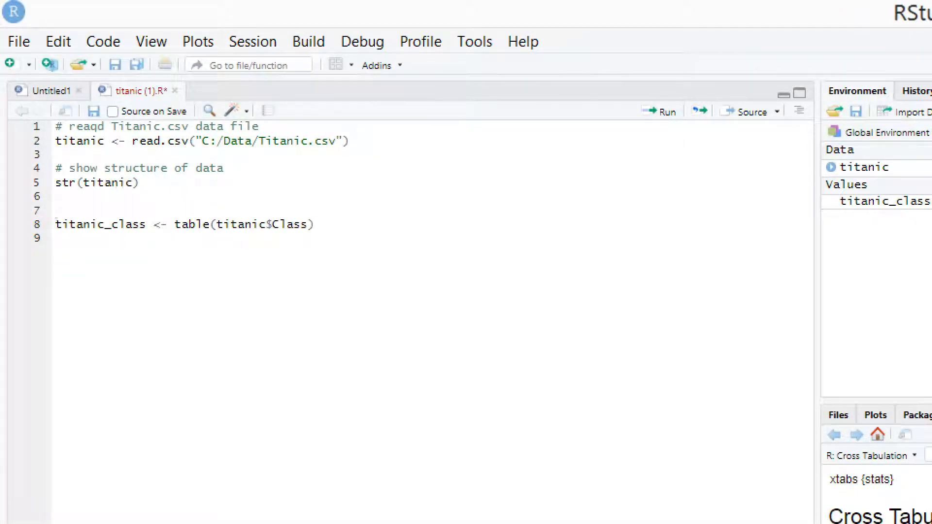
text(# tabular summa)
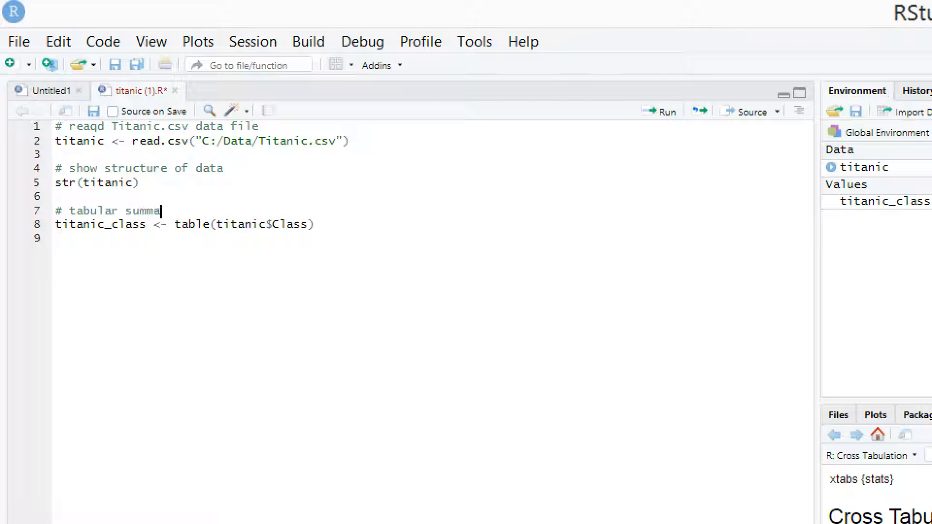
text(ry of variable )
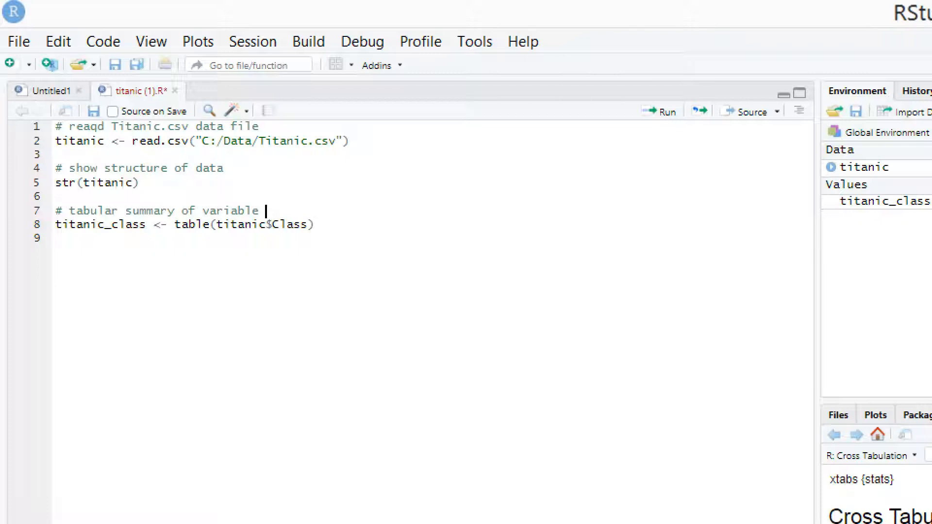
text("Class" in tita)
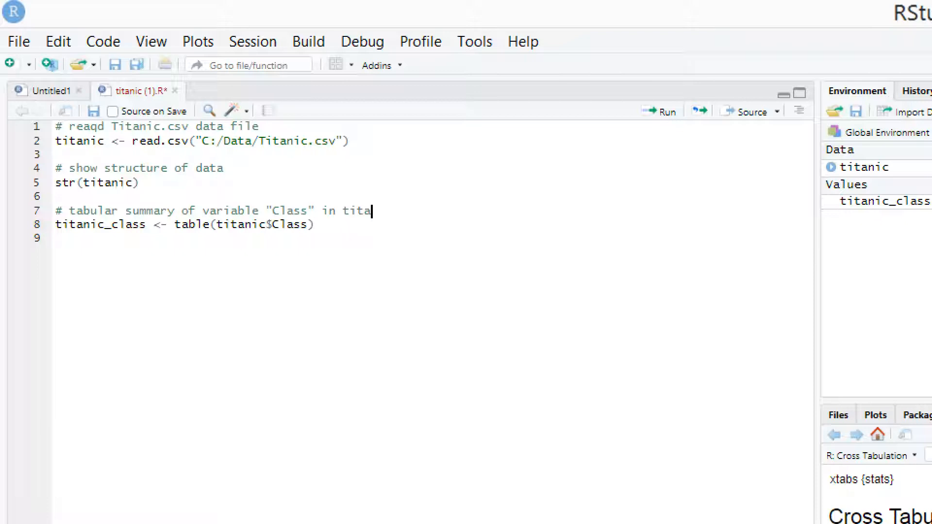
text(nic data set)
- Add a line containing only titanic_class below the table assignment, separated from it by a blank line
key(Down)
key(Down)
key(Return)
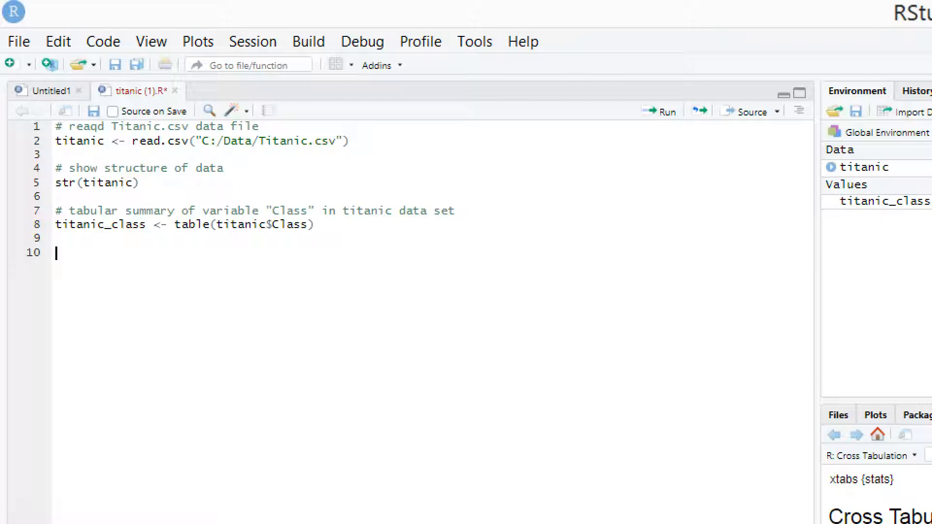
text(tita)
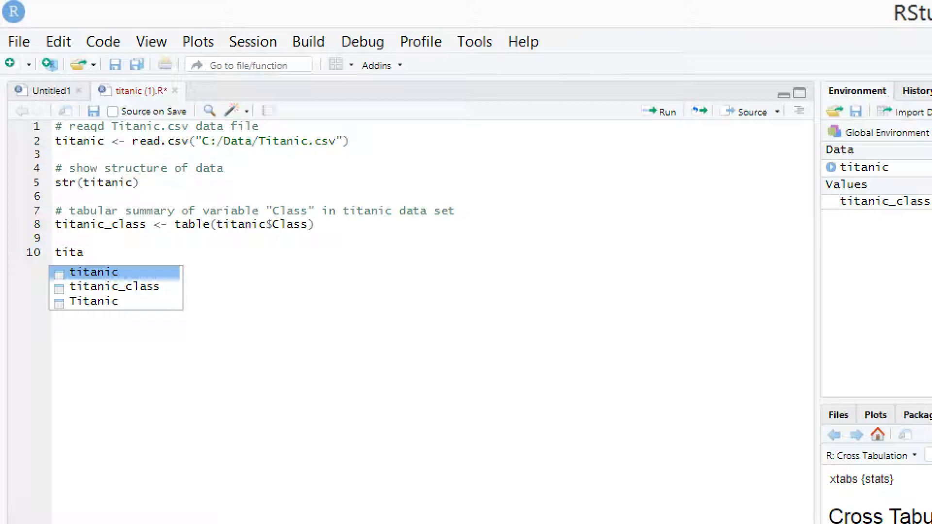
key(Down)
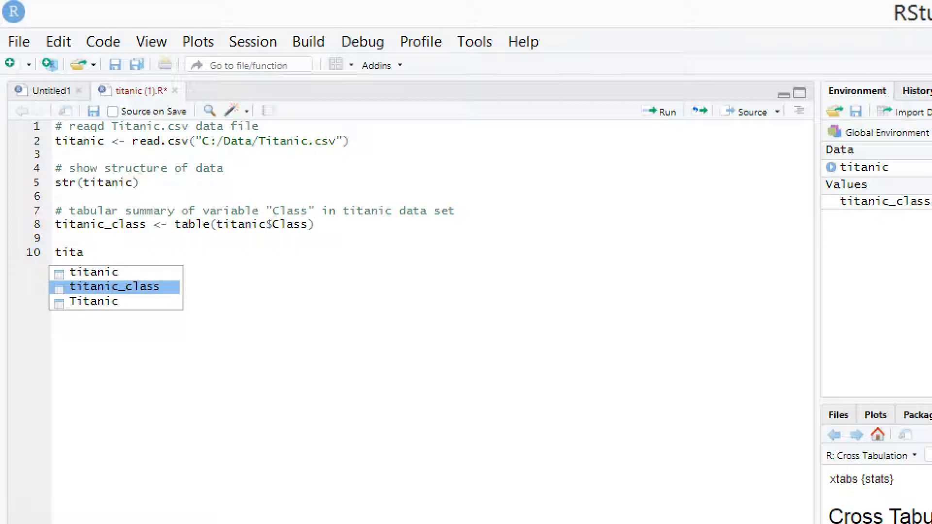
key(Return)
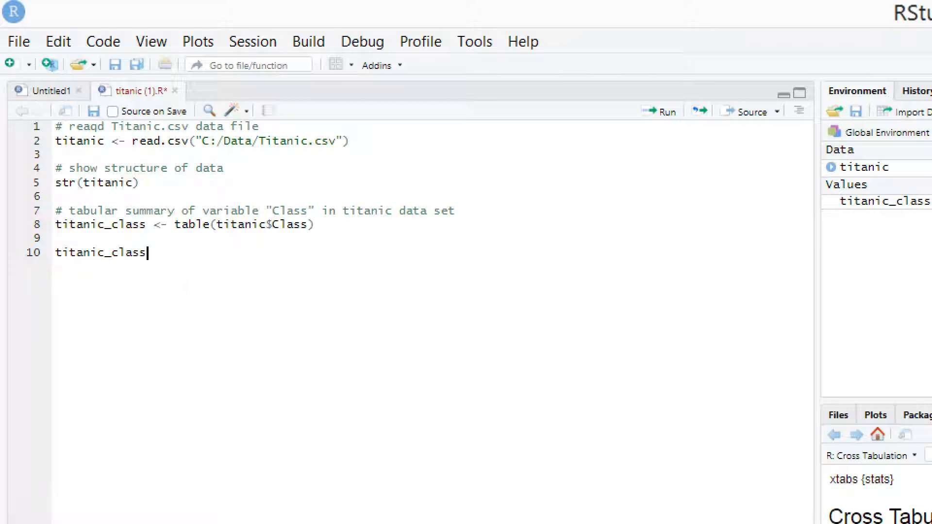
key(Return)
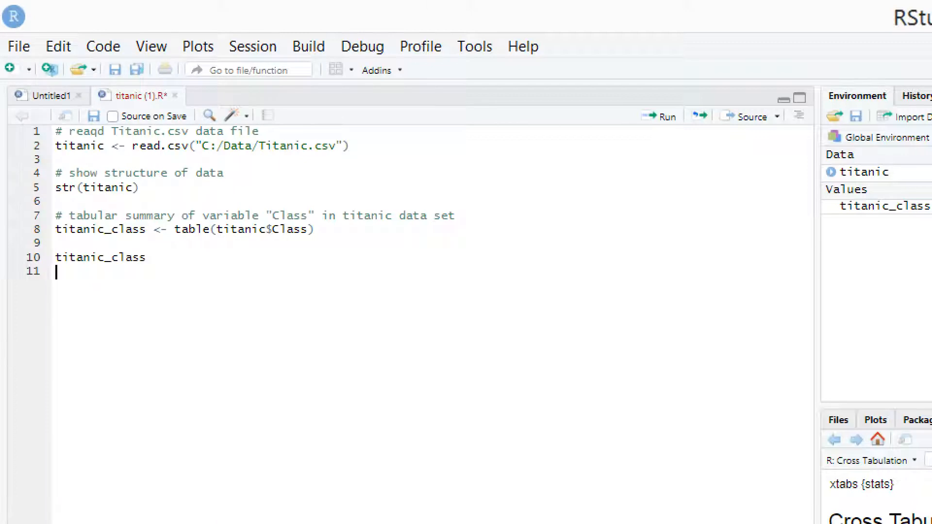
- Highlight the table assignment on line 8, and run the titanic_class line to print the class table
drag(328, 230, 56, 229)
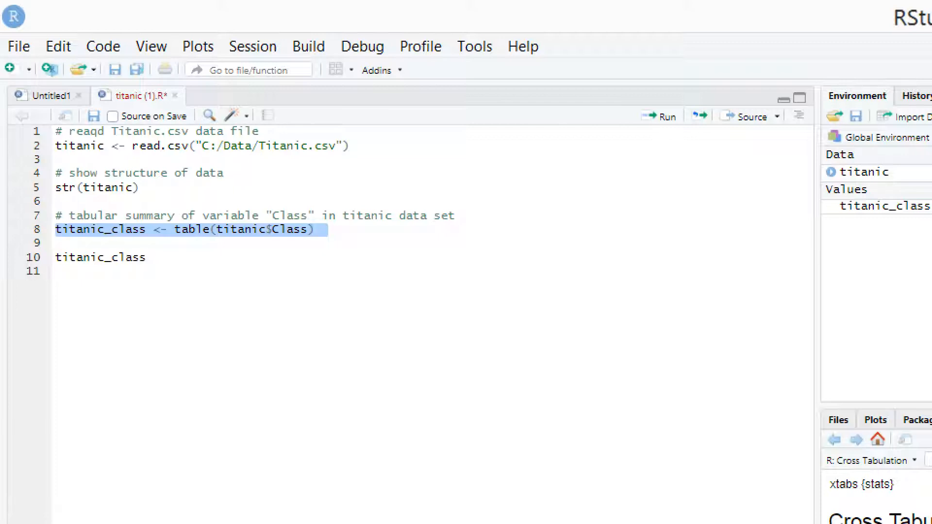
click(120, 258)
key(ctrl+Return)
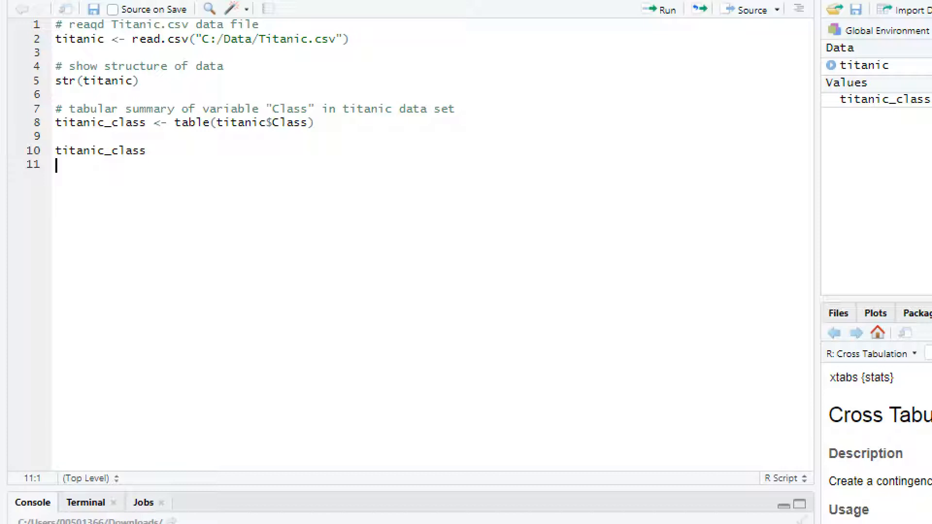
- Add the comment '# create proportion table' below the titanic_class line, after a blank line
key(Return)
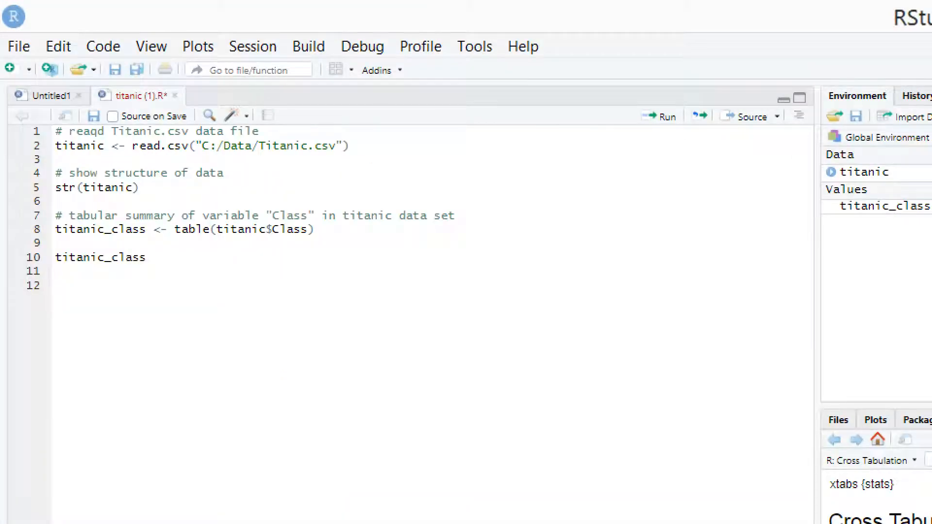
text(# create proportio)
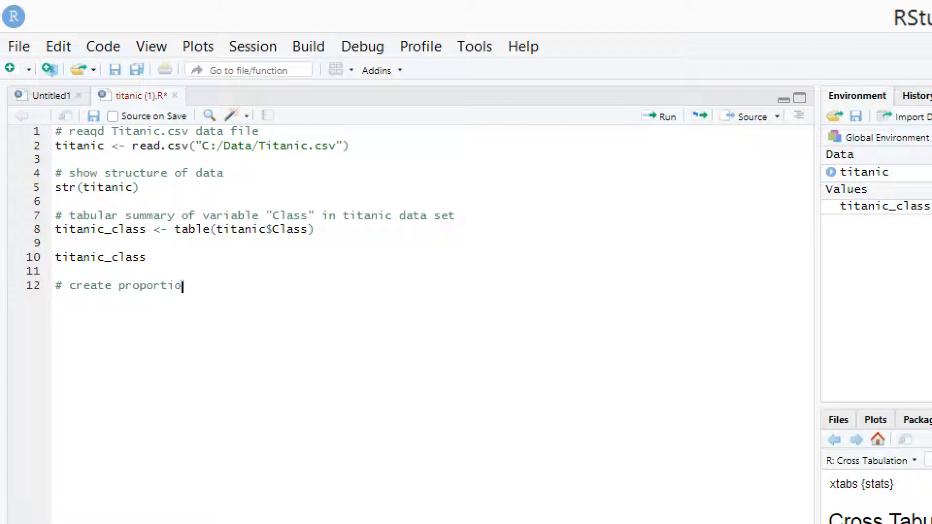
text(n table)
- Start an assignment to class_proportions on a new line below the proportion table comment
key(Return)
text(class_)
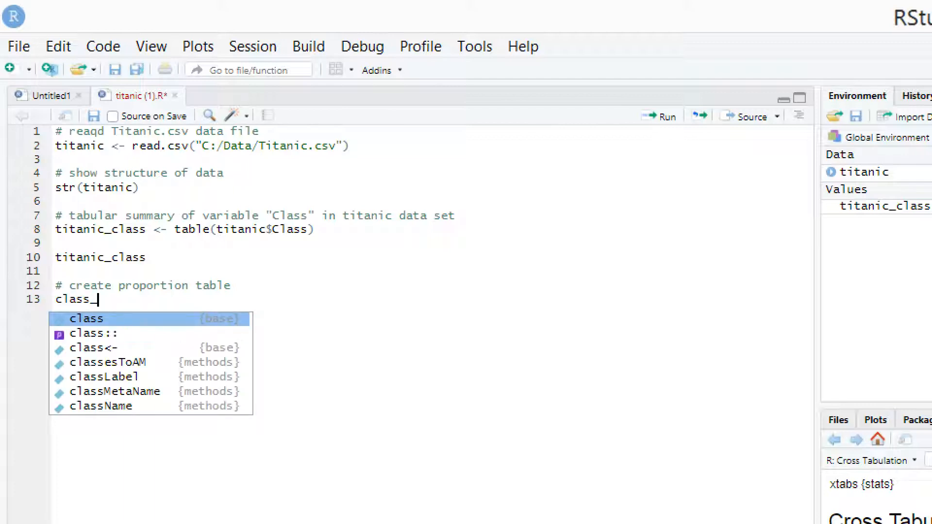
text(proportions)
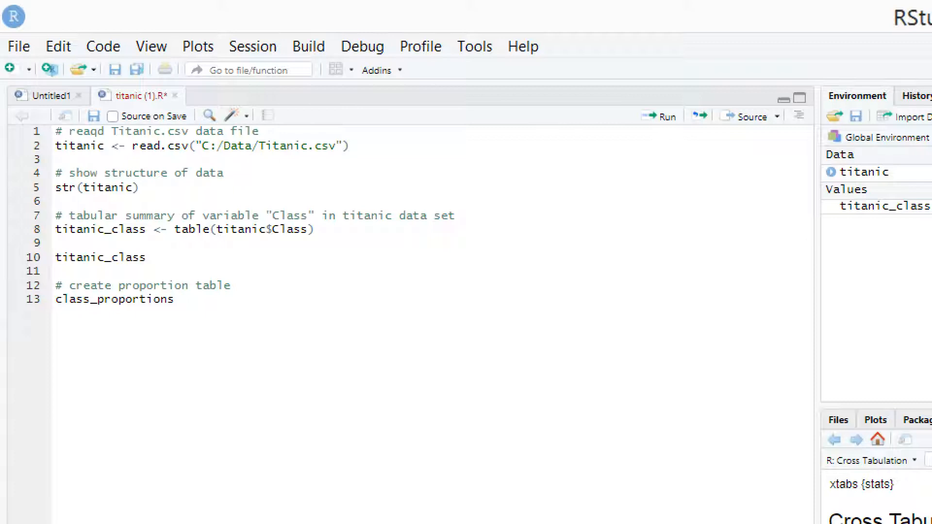
text(<- table)
key(Tab)
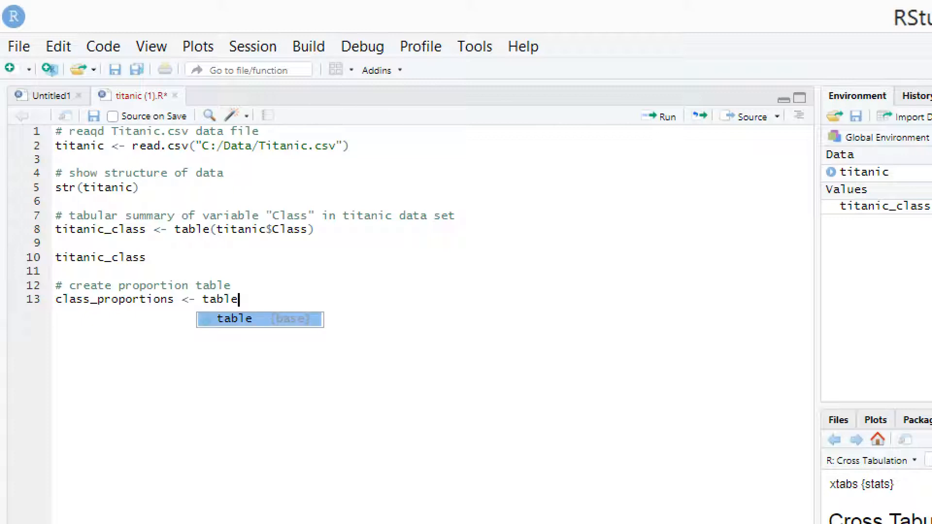
key(BackSpace)
key(BackSpace)
key(BackSpace)
key(BackSpace)
key(BackSpace)
- Complete the class_proportions assignment with prop.table(titanic_class) and run the line
text(prop)
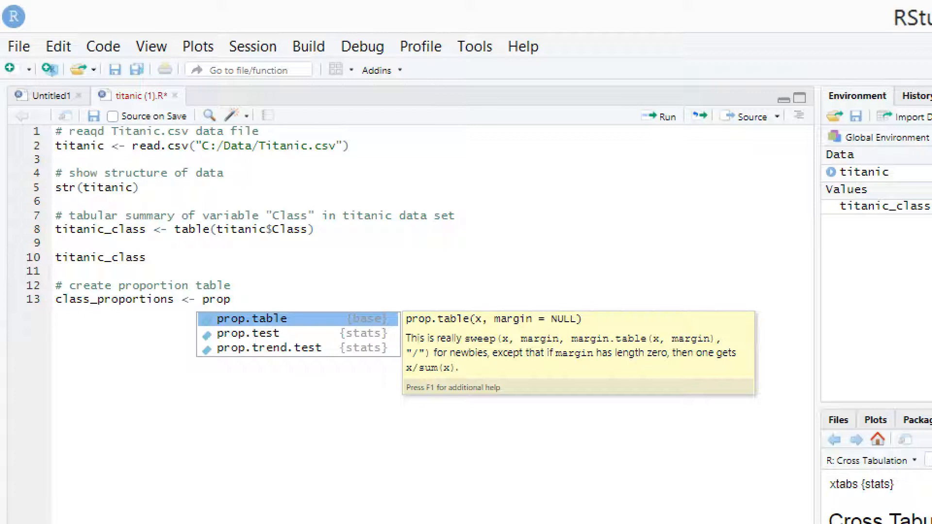
key(Tab)
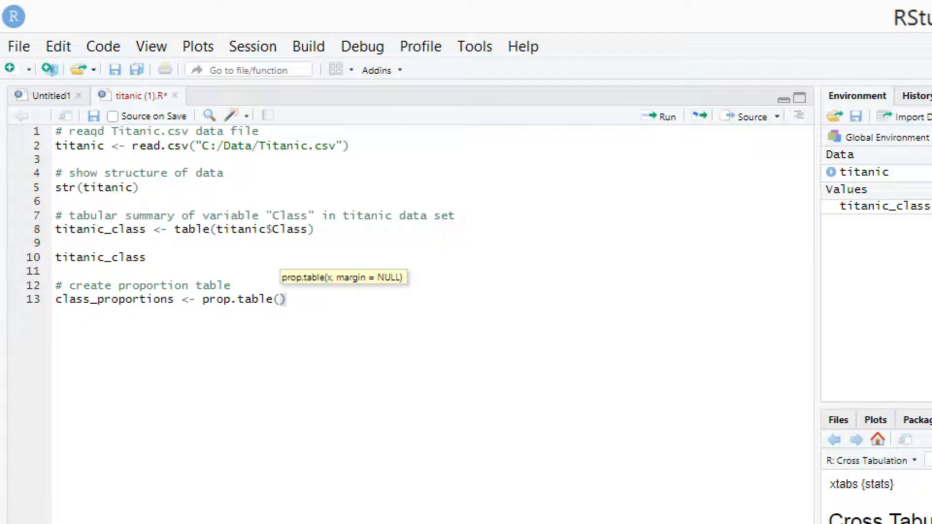
text(t)
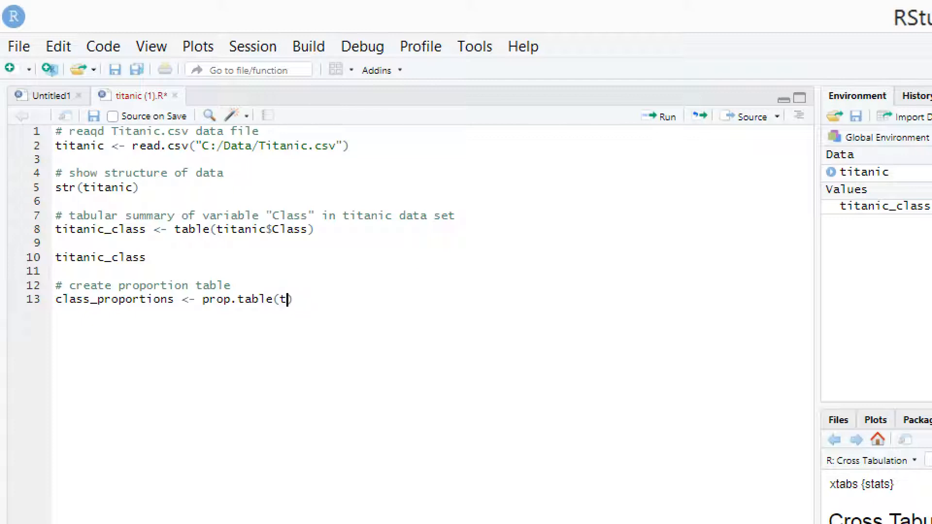
text(it)
key(Down)
key(Down)
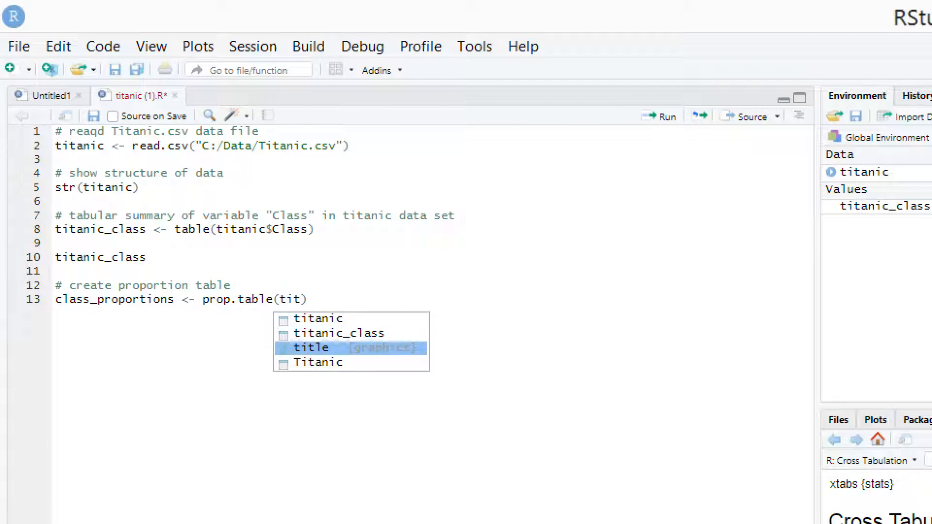
key(Up)
key(Return)
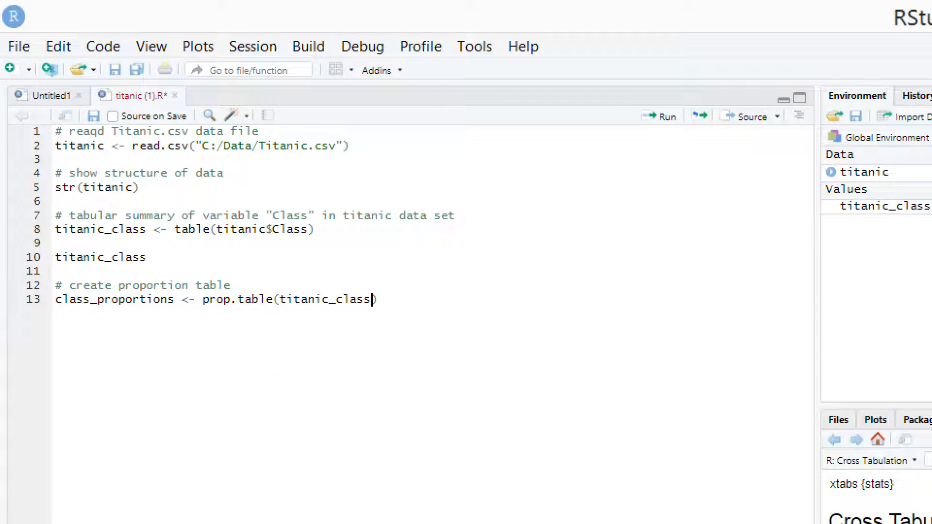
key(ctrl+Return)
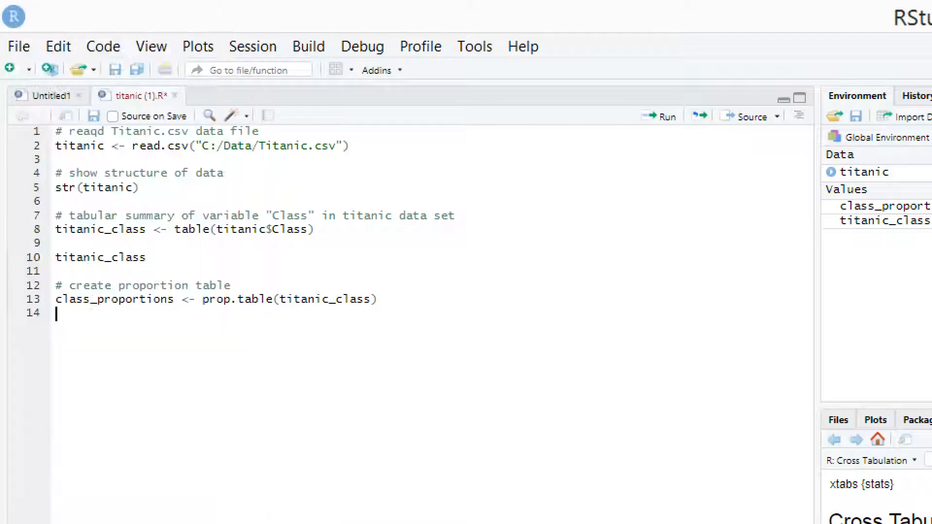
- Add a line containing only class_proportions below the proportion table assignment, separated from it by a blank line
key(Return)
text(class)
key(Down)
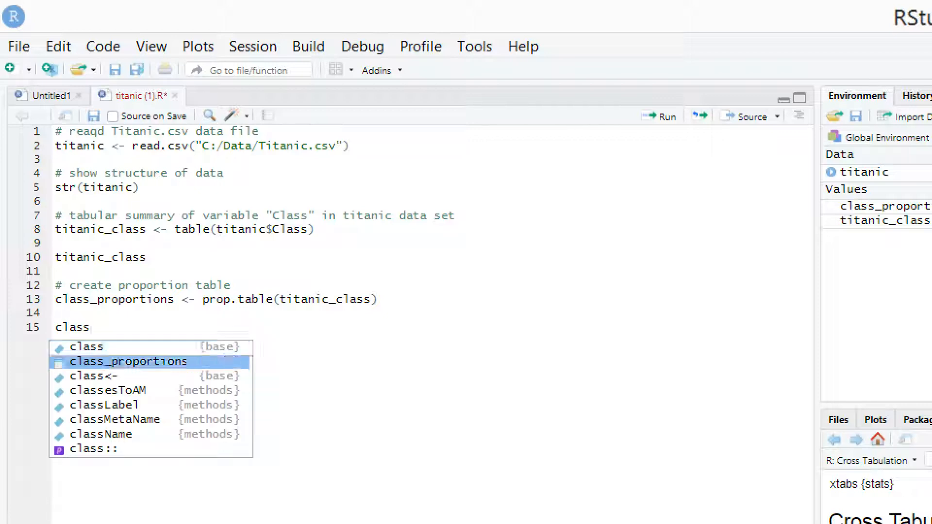
key(Return)
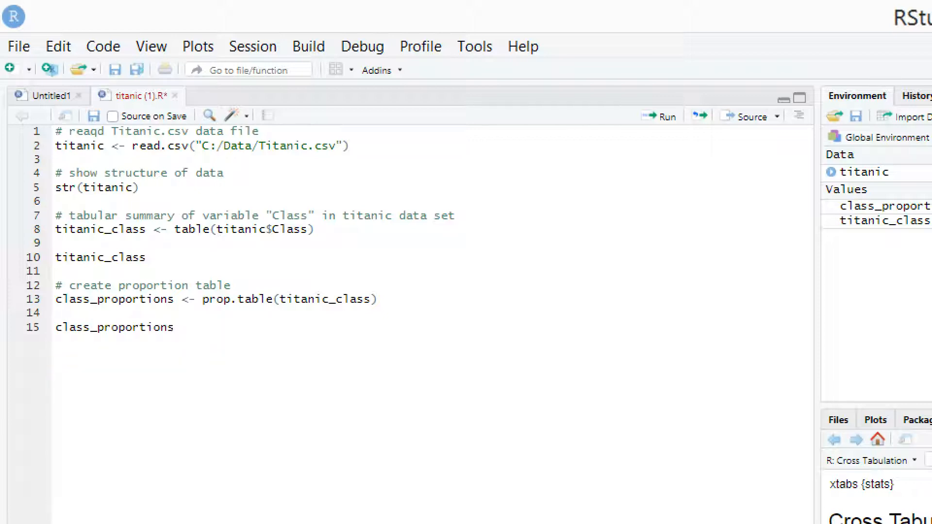
- Add the comment '# bar plot of variable "Class"' below the class_proportions line, after a blank line
key(Return)
key(Return)
text(# )
text(bar)
text(s)
key(BackSpace)
text(plot of variable )
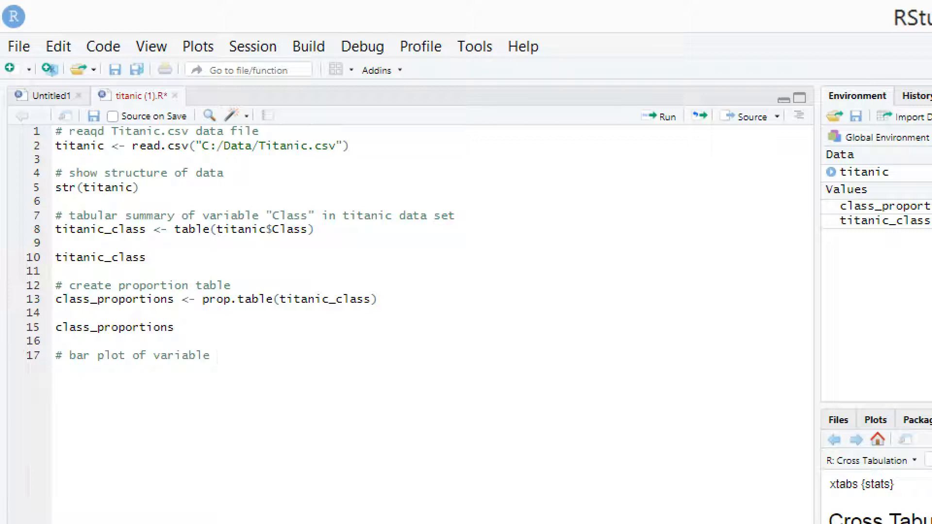
text("Class")
- Insert an empty barplot() call on a new line below the bar plot comment
key(Return)
text(bar)
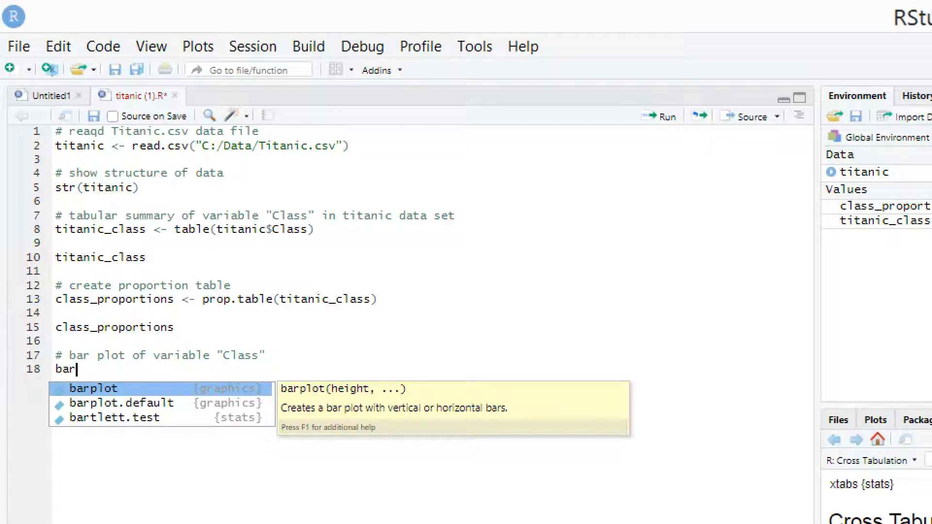
key(Down)
key(Down)
key(Up)
key(Up)
key(Return)
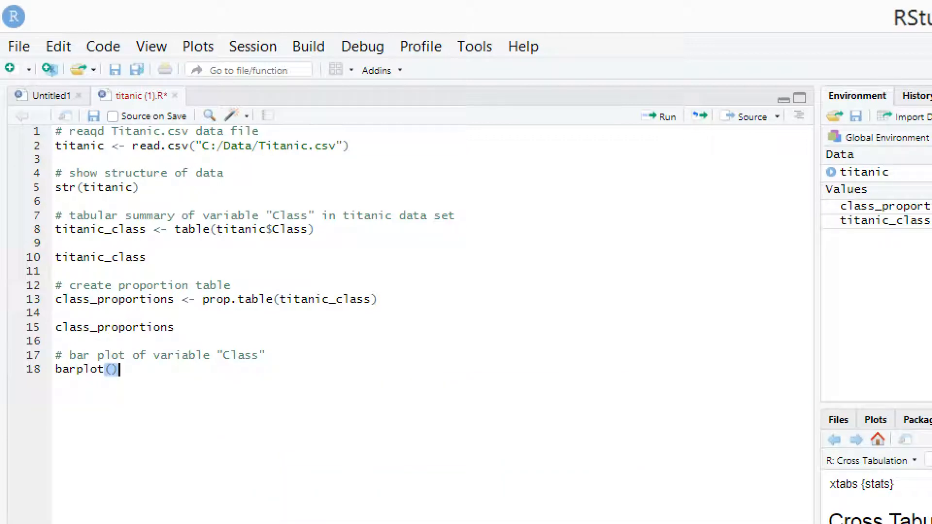
key(Left)
- Highlight the titanic_class name on line 8, enter titanic_class as the barplot argument, and run the line
drag(155, 229, 56, 229)
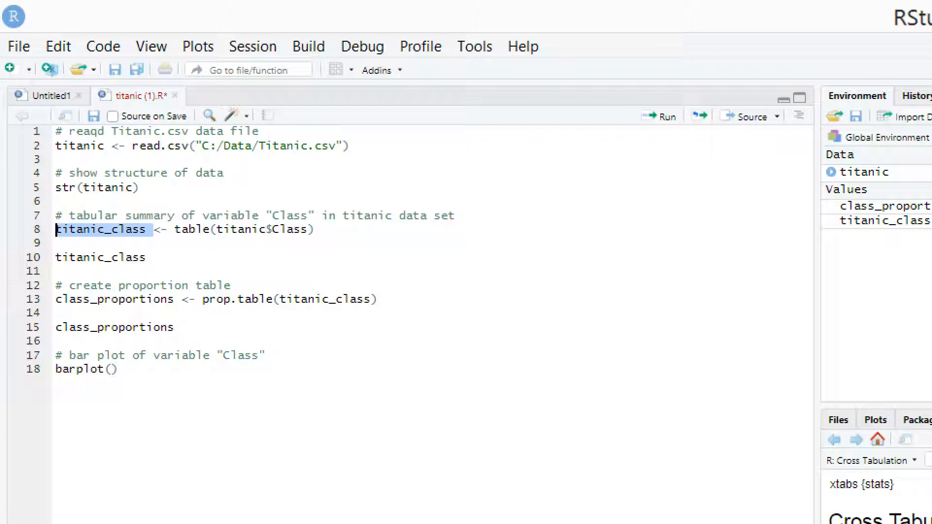
click(111, 370)
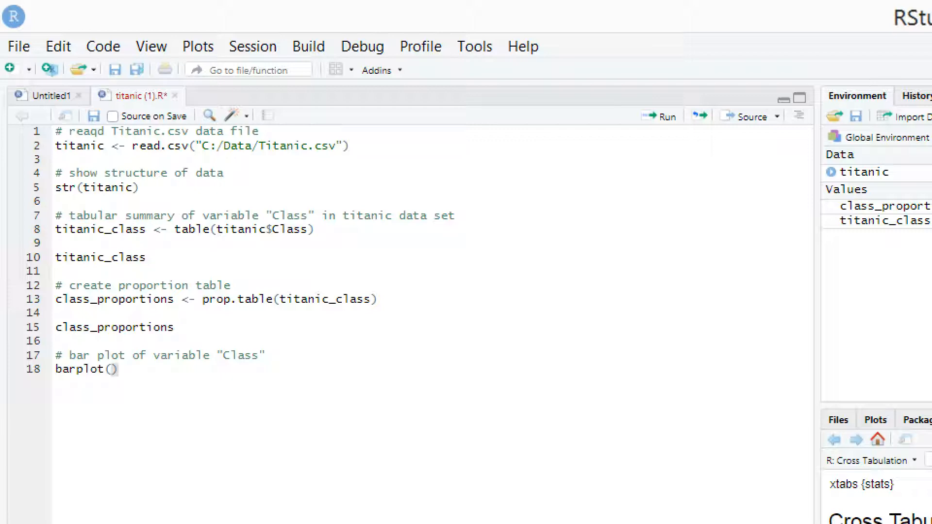
text(tita)
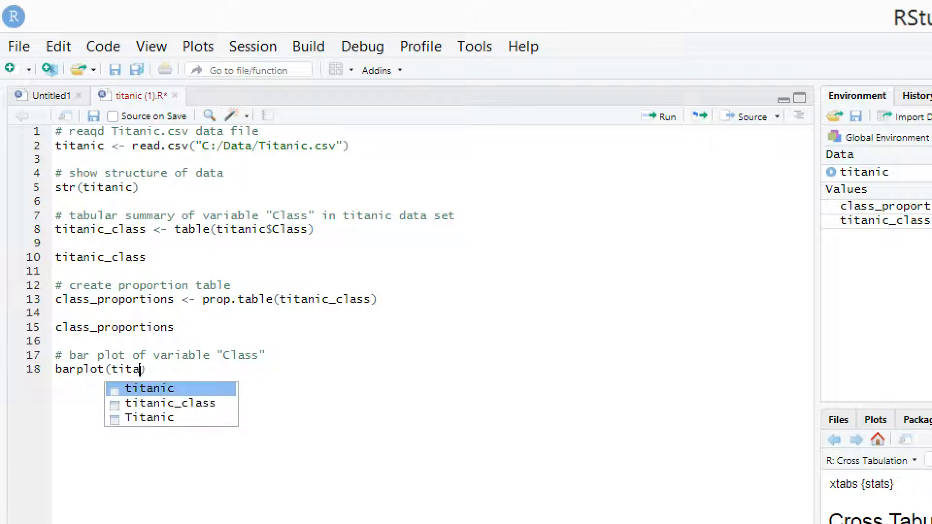
text(nic_class)
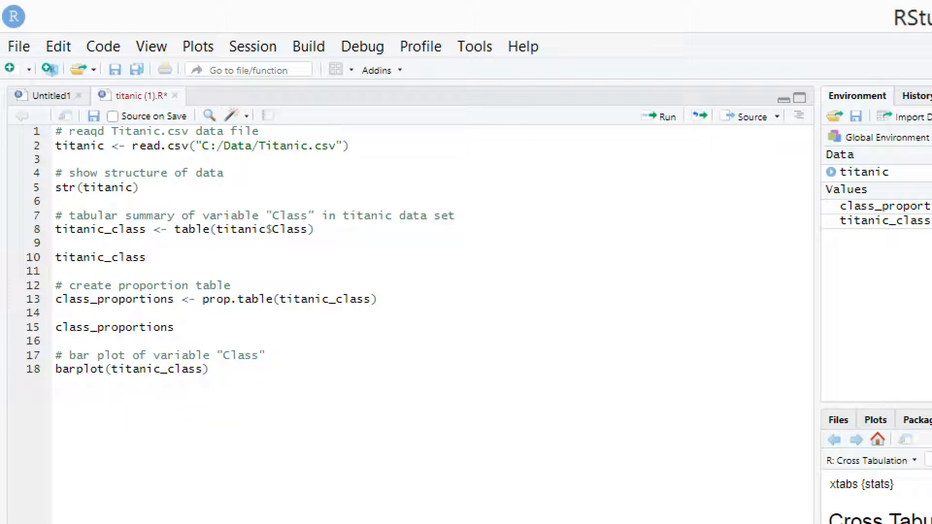
key(ctrl+Return)
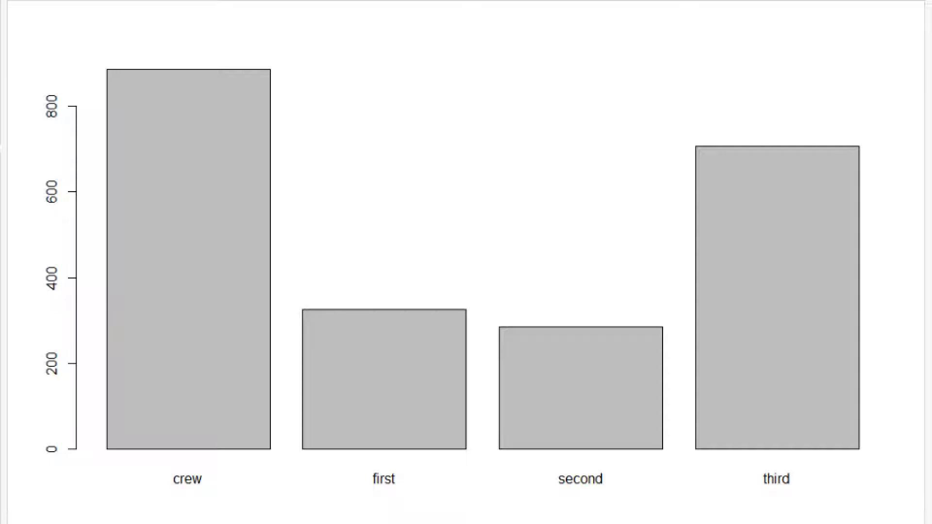
- Add the argument col = "blue" to the barplot call and run it to redraw the chart
mouse_move(451, 516)
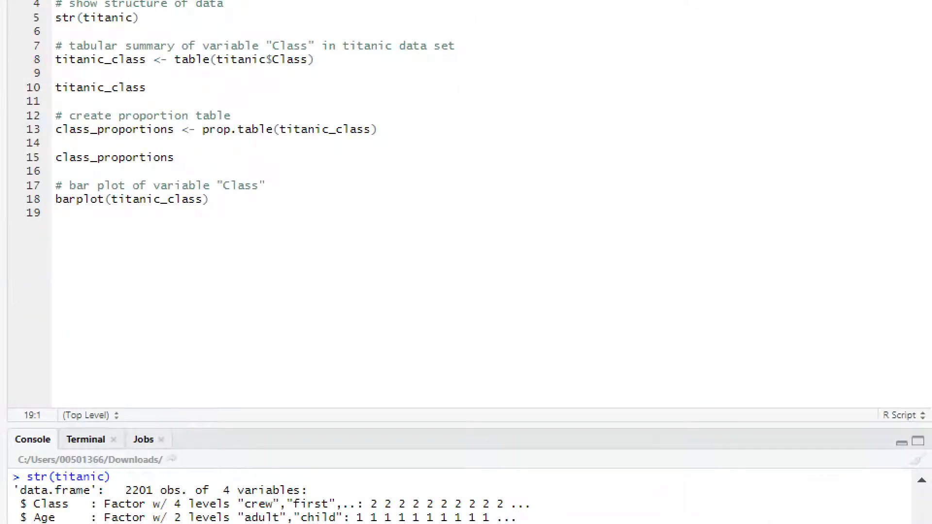
click(202, 199)
text(, col)
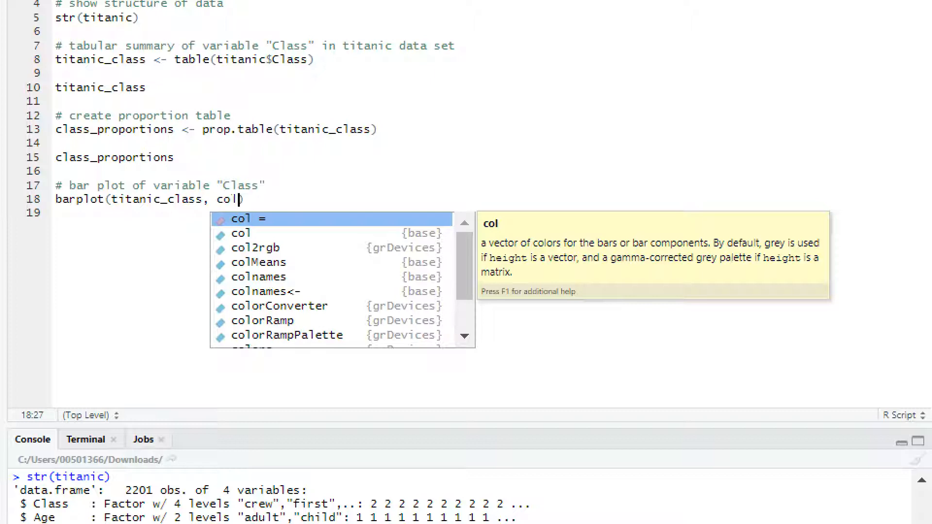
key(Return)
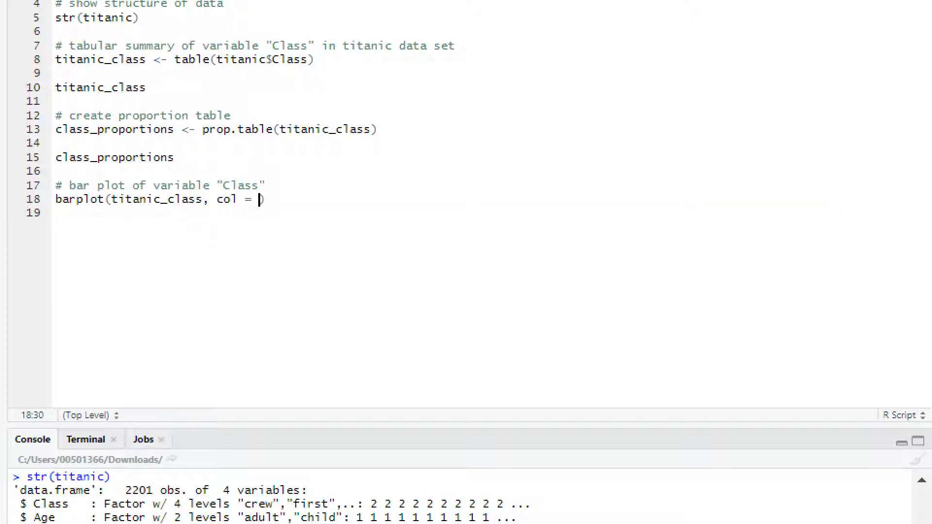
text("blue)
key(ctrl+Return)
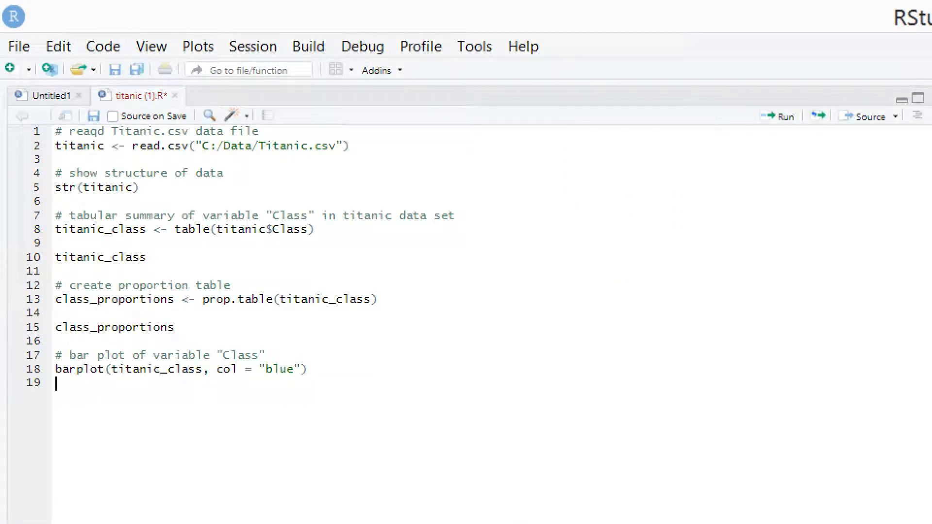
- Change the bar color in the barplot call to "yellow" and rerun the line
double_click(280, 369)
text(yellow)
key(ctrl+Return)
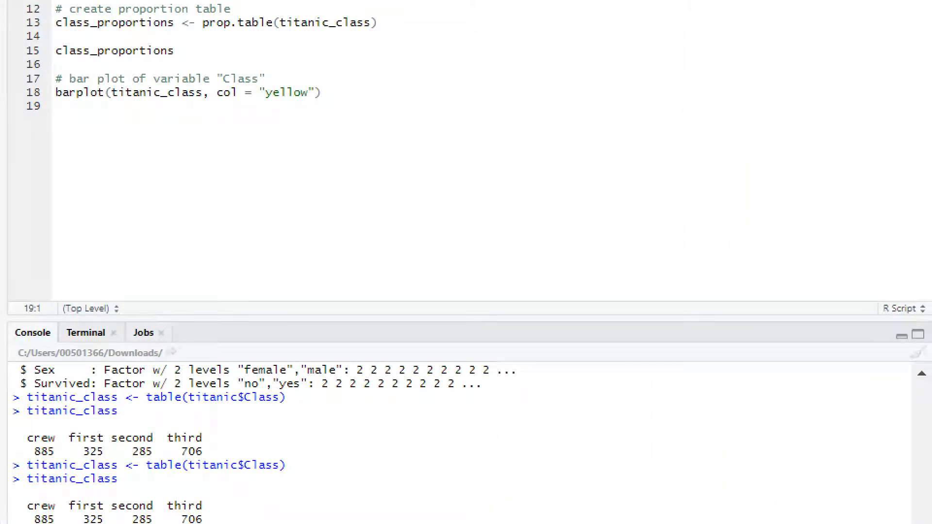
- Add the chart title argument main = "Class Bar Chart" to the barplot call
click(315, 92)
text(, main)
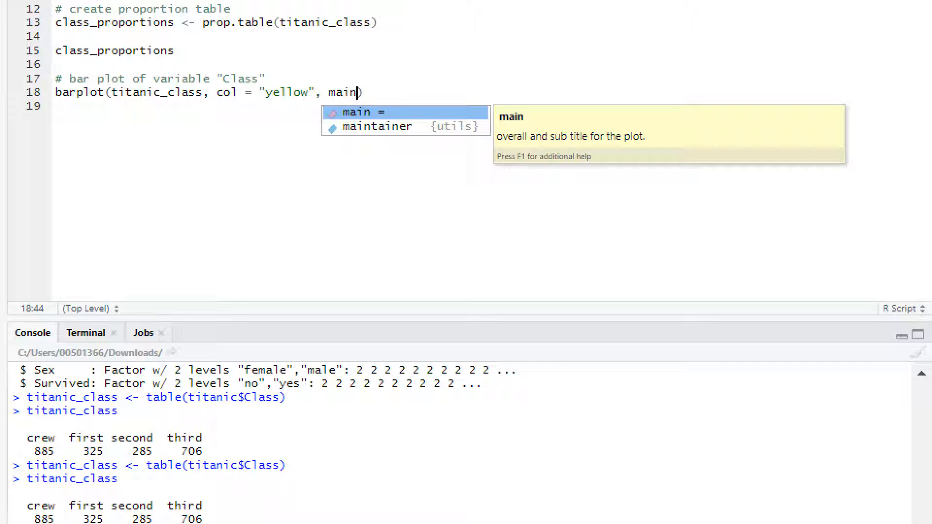
key(Tab)
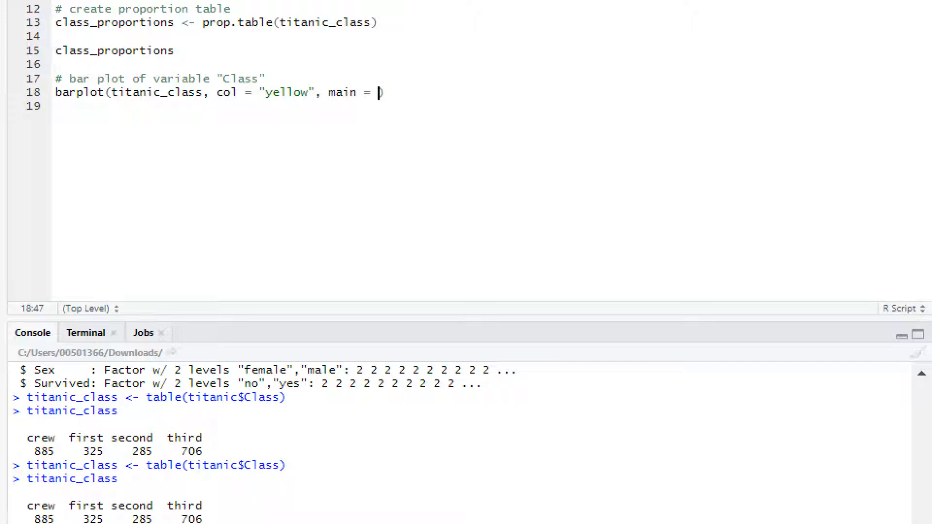
text("Class Bar )
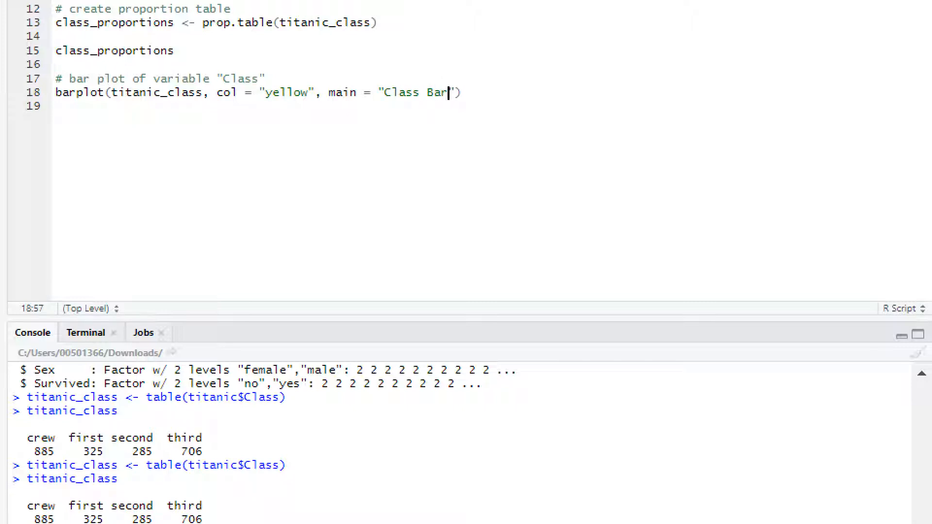
text(Chart)
key(Right)
- Add the x-axis label argument xlab = "Class" to the barplot call
text(,)
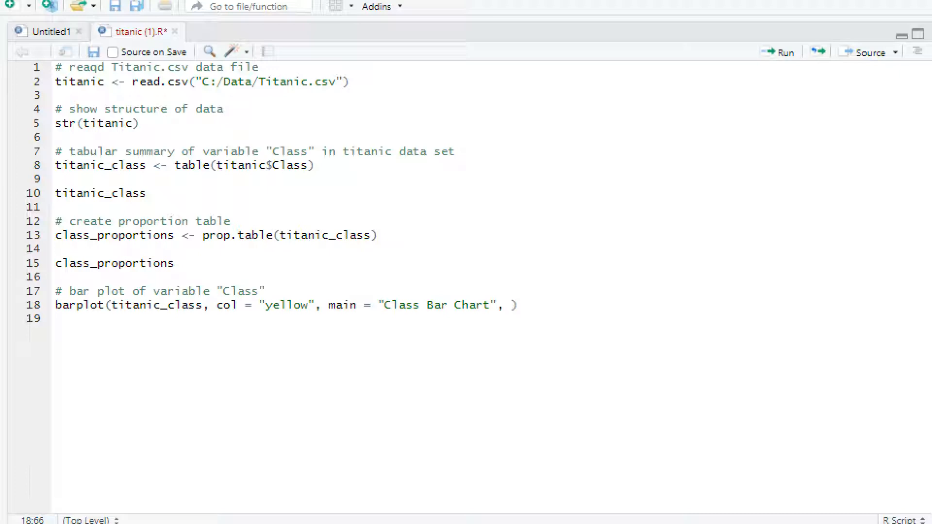
text(xla)
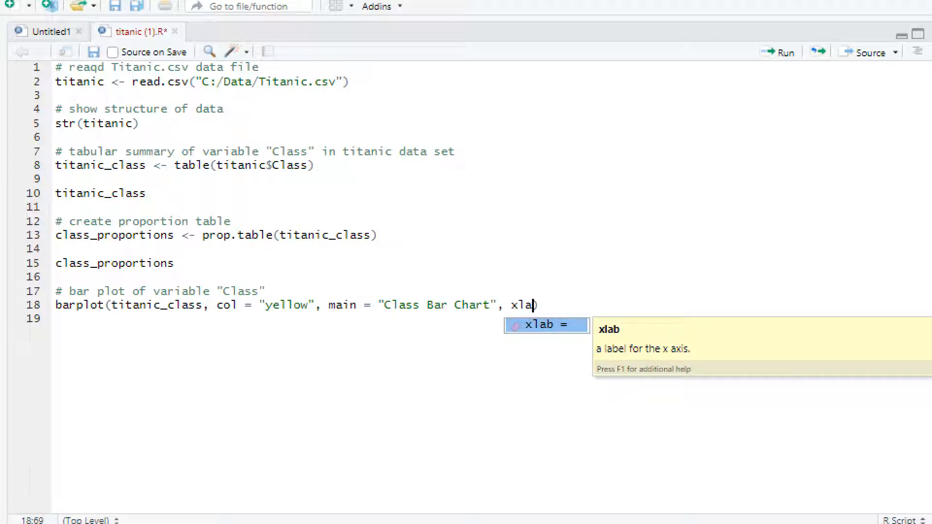
key(Tab)
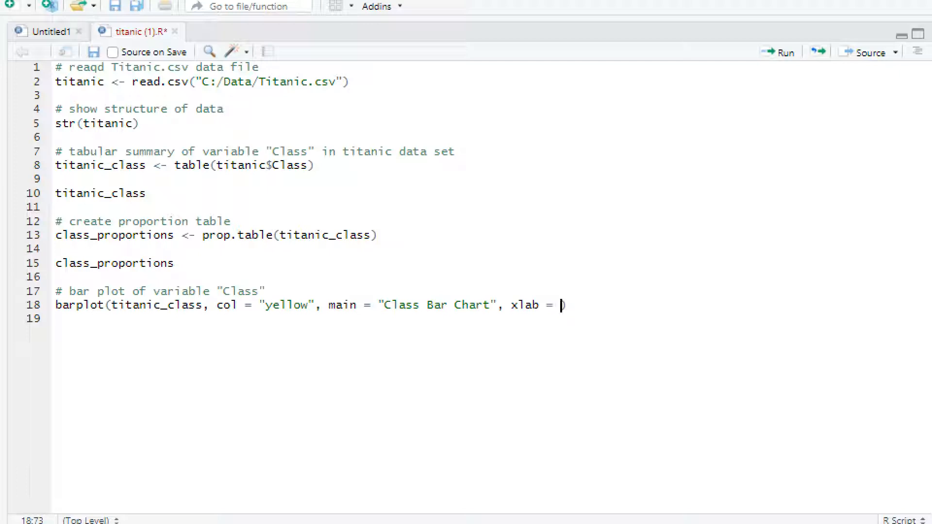
text("Class)
key(Right)
- Add the y-axis label argument ylab = "counts" to the barplot call and run the line
text(,)
text(ylab)
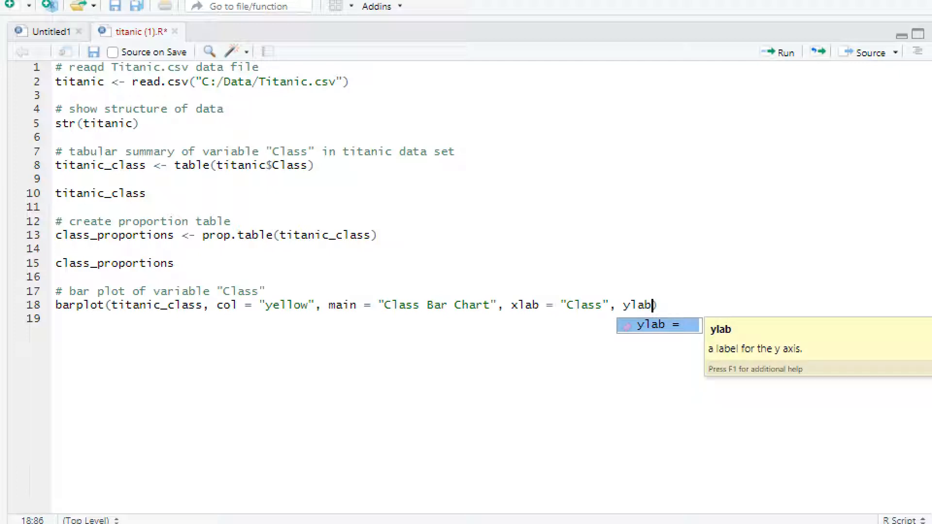
key(Tab)
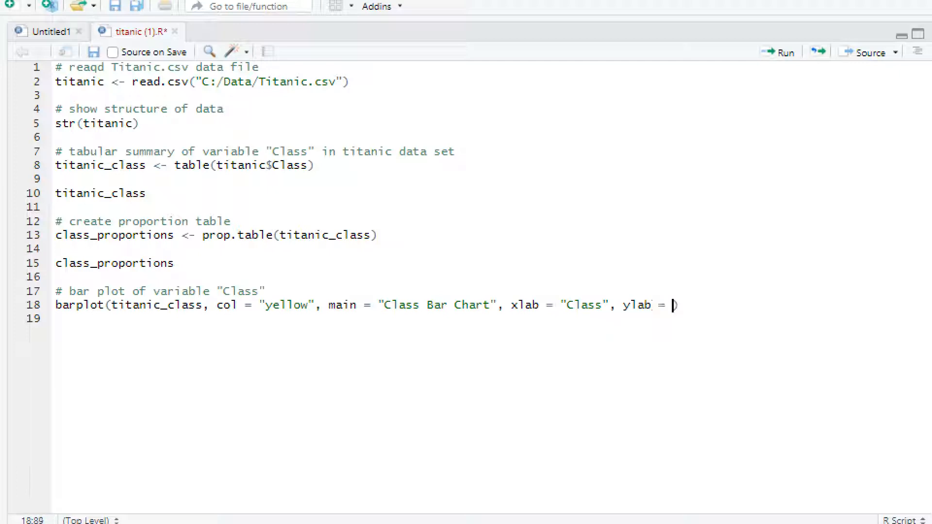
text("counts)
key(ctrl+Return)
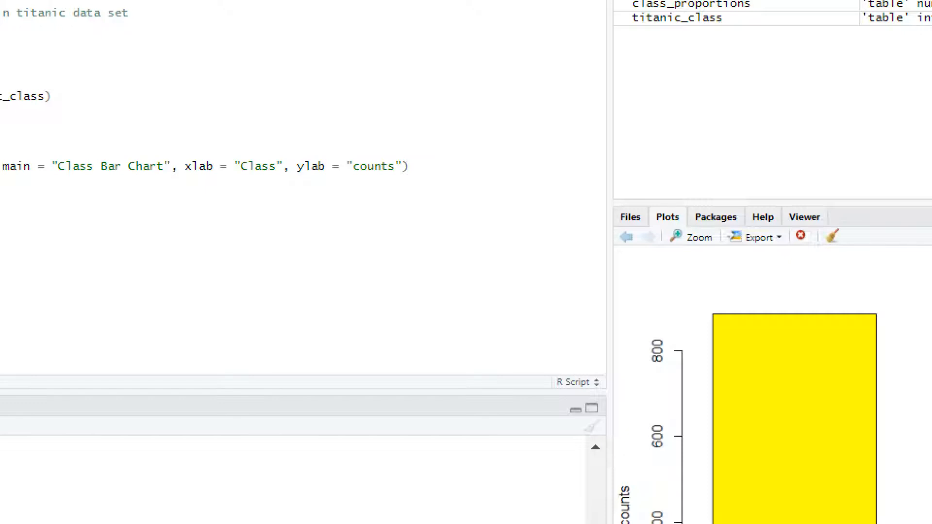
- Add help(barplot) below the bar plot line, after a blank line, and run it to open the documentation
key(Return)
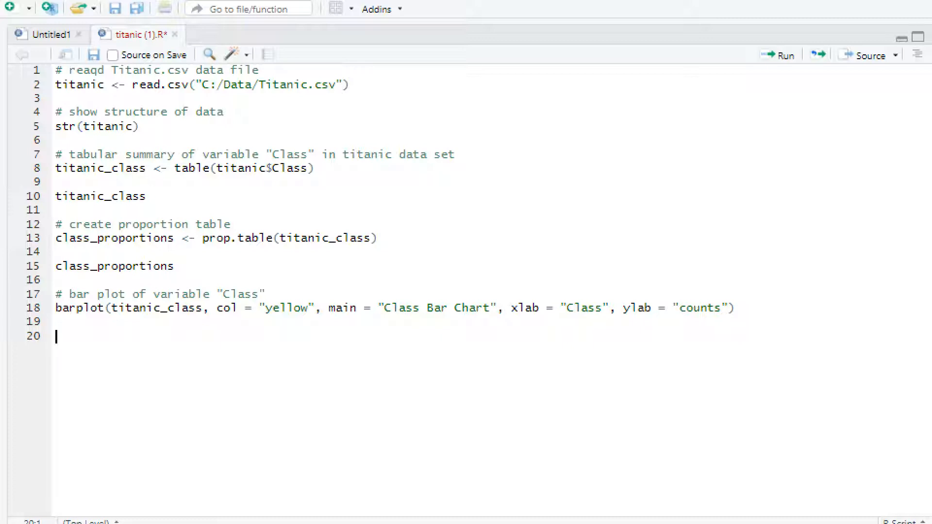
text(help(bar)
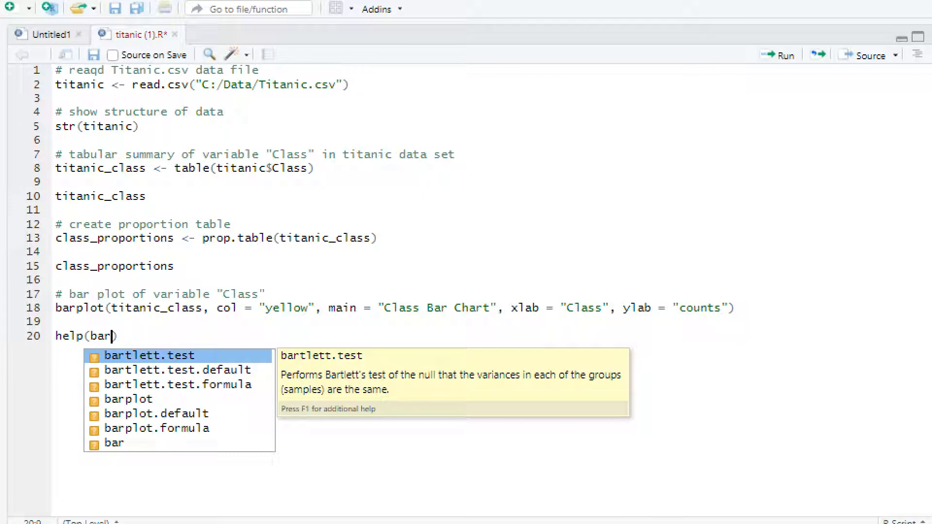
text(plot)
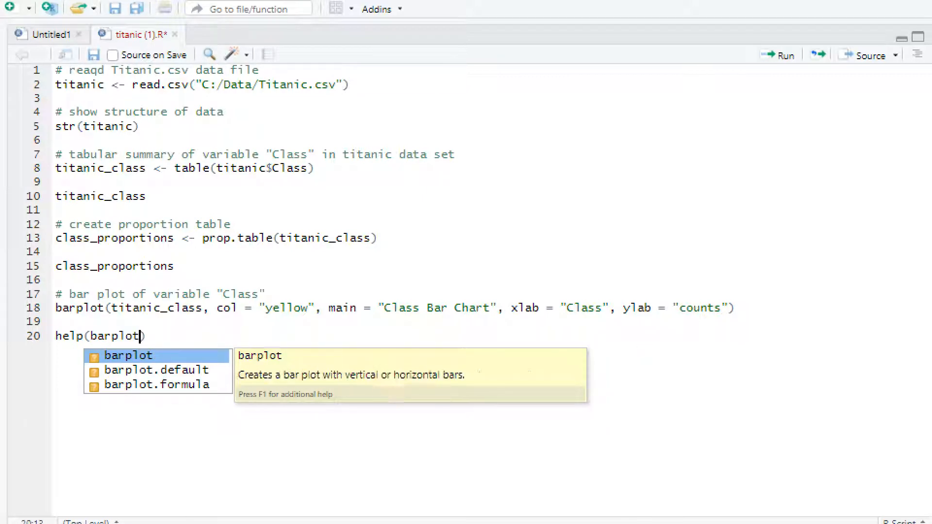
key(ctrl+Return)
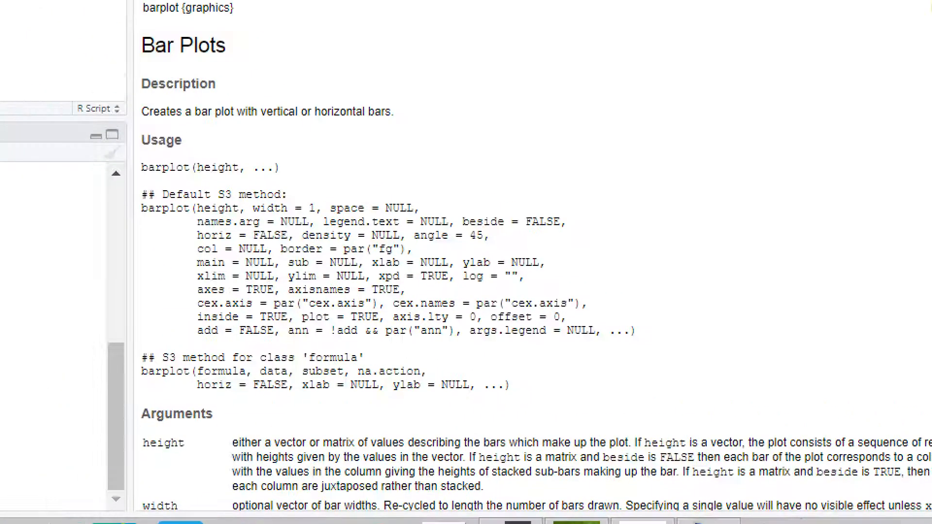
- Read through the Arguments section of the barplot help page, including the col, main, xlab and ylab entries
scroll(534, 243, down, 5)
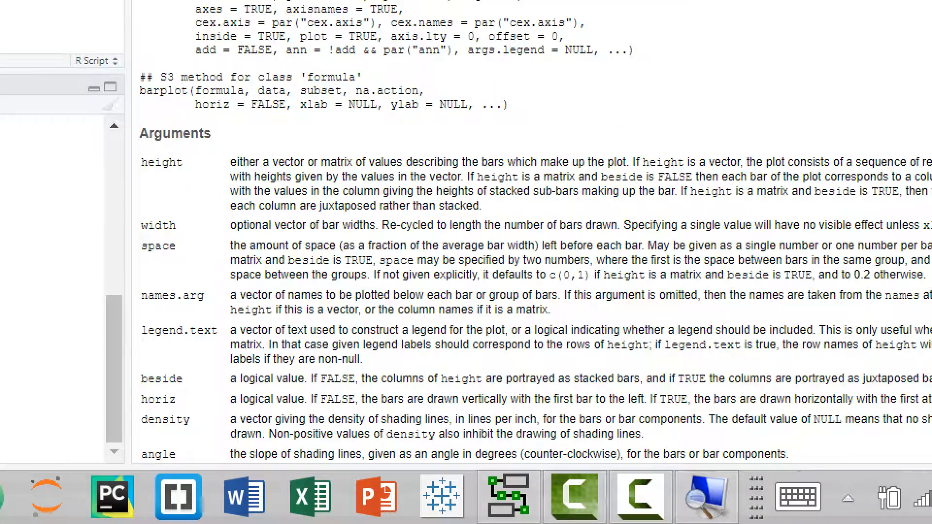
scroll(534, 242, down, 2)
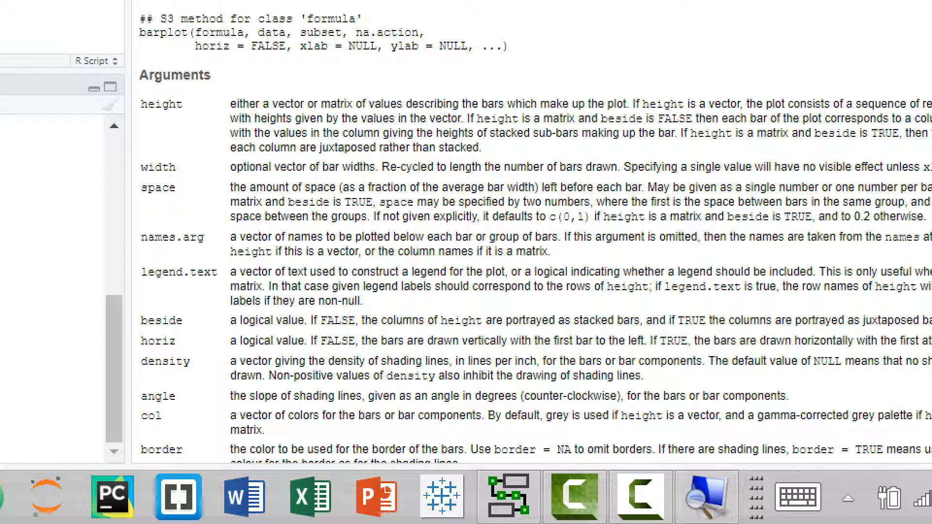
scroll(534, 243, down, 4)
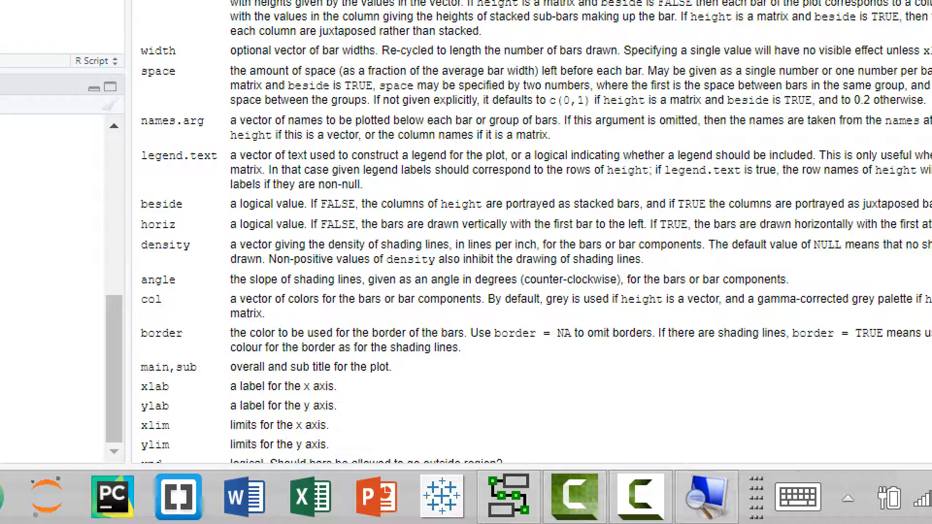
drag(155, 300, 163, 299)
scroll(163, 299, down, 2)
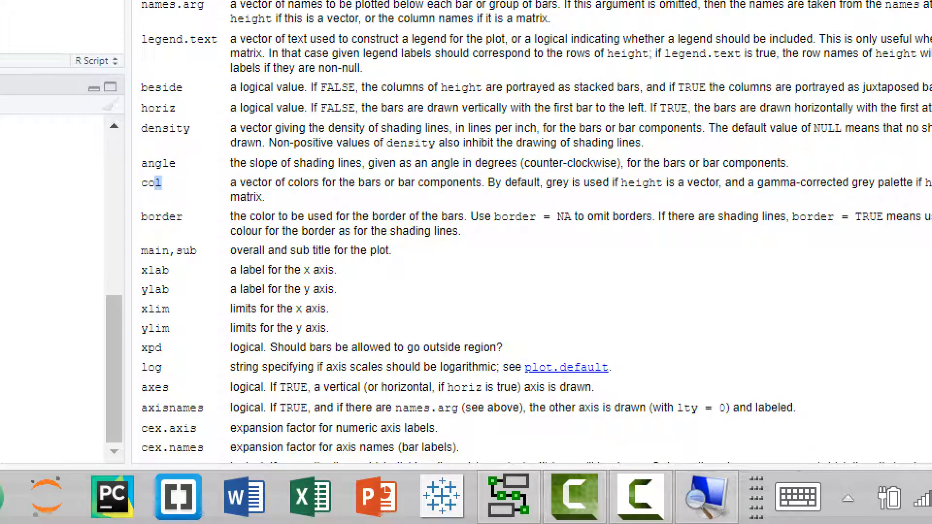
click(162, 183)
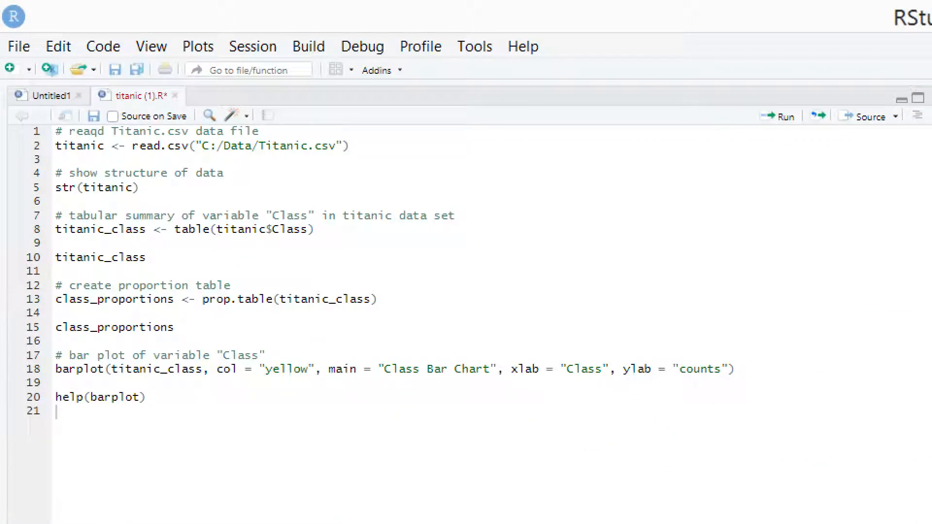
- Delete the help(barplot) line below the bar plot code in the script
key(Left)
key(shift+Up)
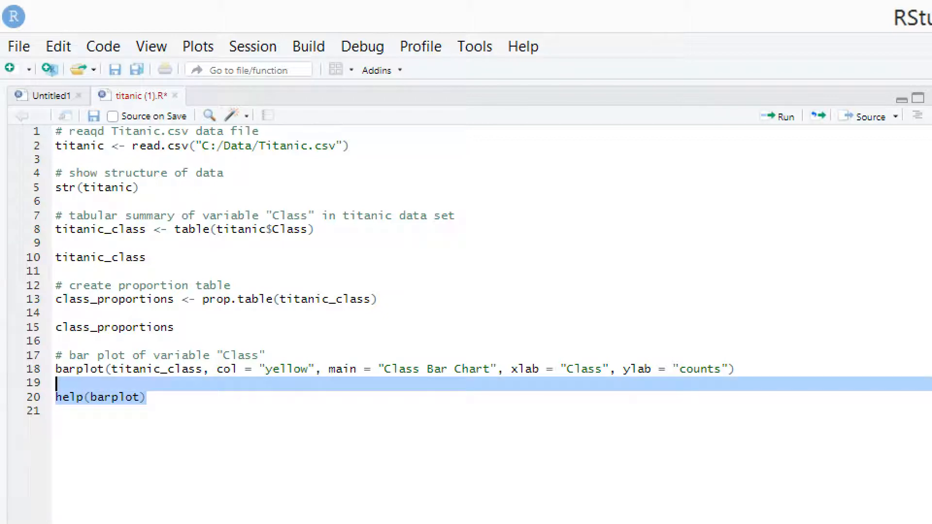
key(shift+Right)
key(BackSpace)
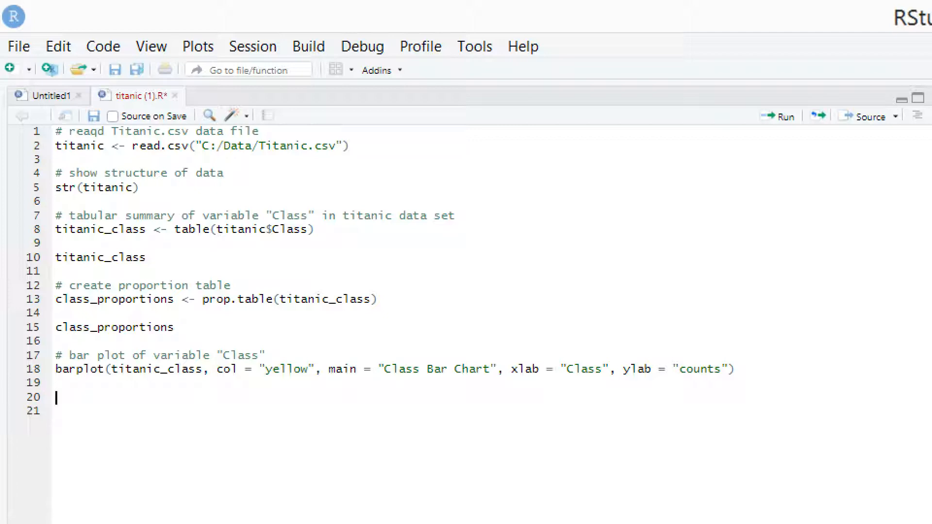
- Add the comment # install package "gmodels" below the bar plot code in the script
text(#)
text(inc)
key(BackSpace)
key(BackSpace)
text(nstall package)
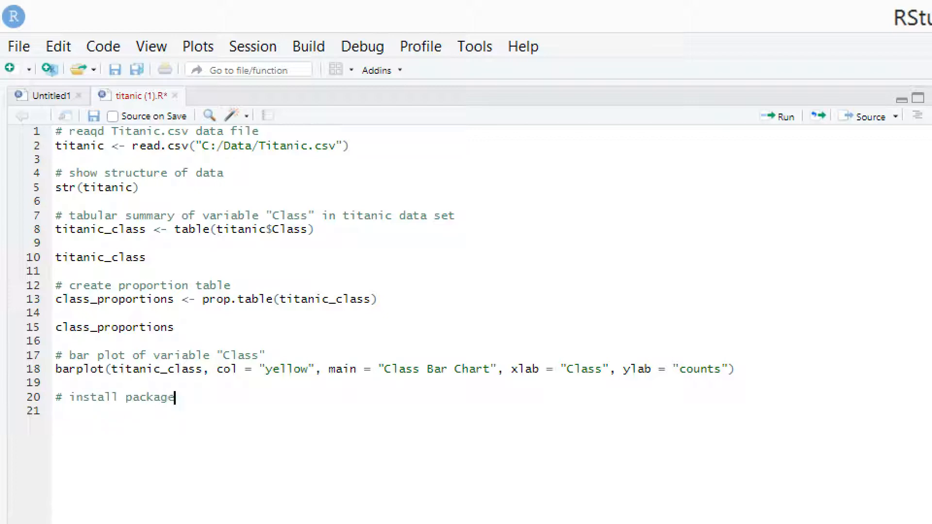
text( ""gmodels")
key(Return)
- Write install.packages("gmodels") on the line below the install comment
text(ins)
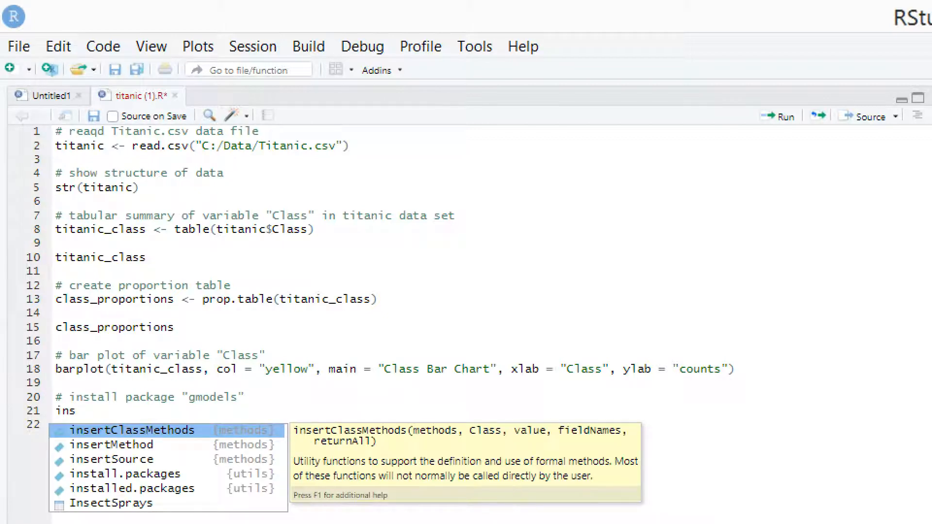
text(ta)
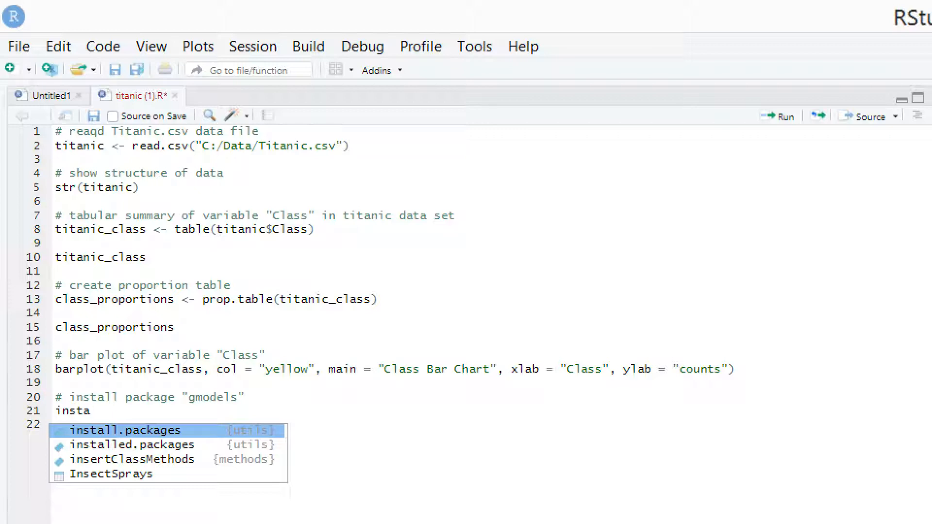
key(Return)
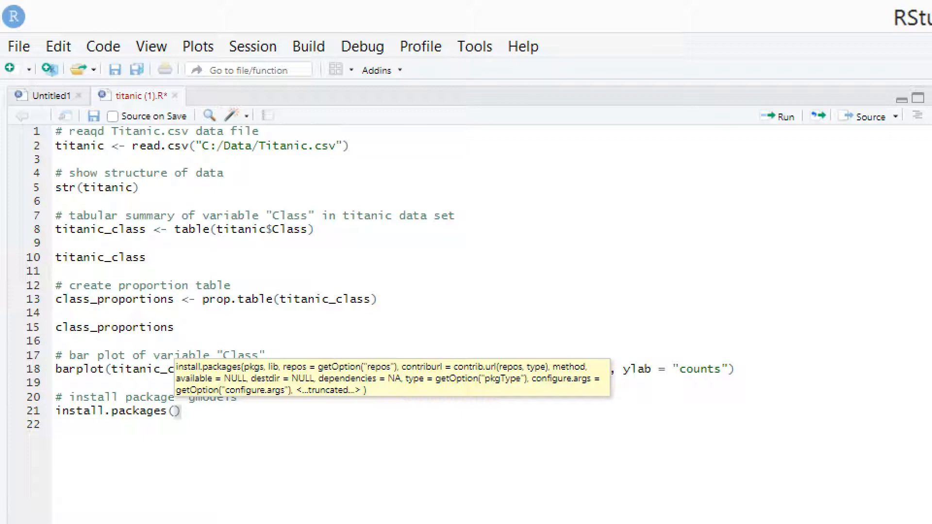
text("gmodels)
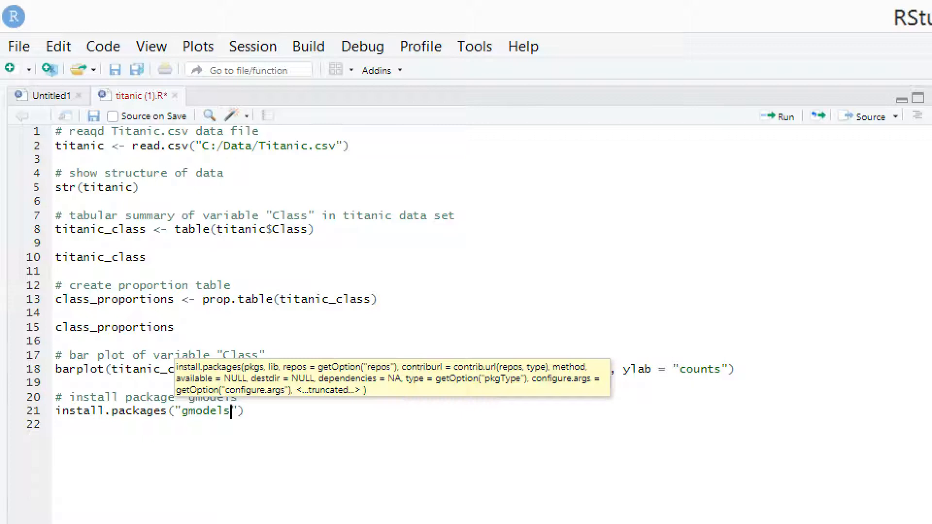
- Run the script from the bar plot section through the install.packages line
click(189, 355)
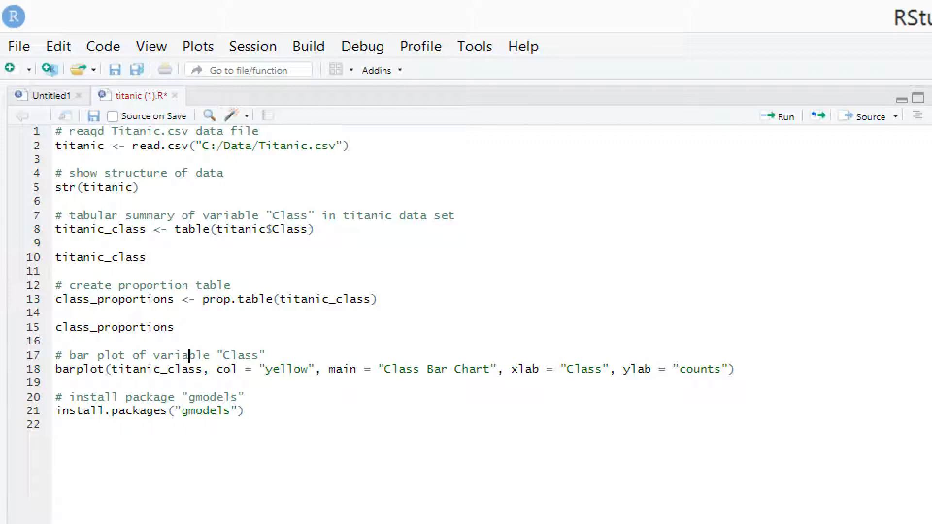
key(ctrl+Return)
key(ctrl+Return)
key(ctrl+Return)
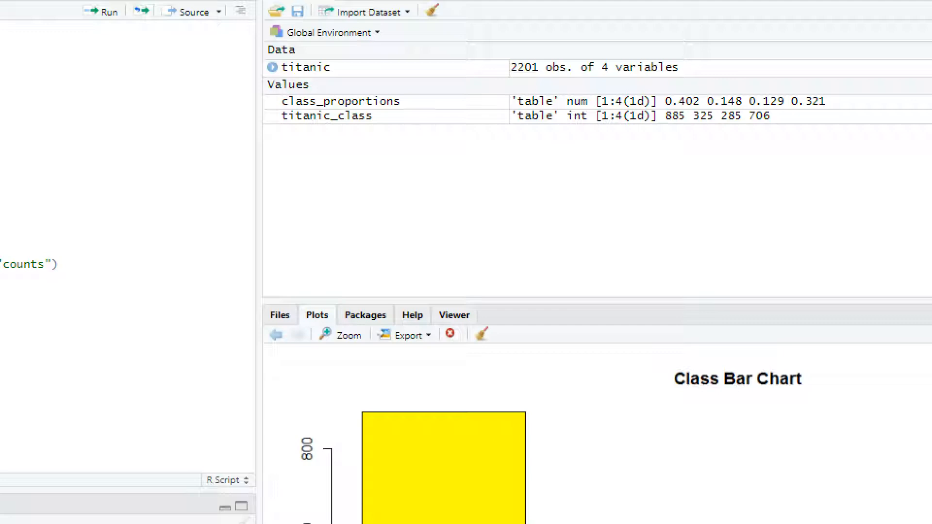
- Install the gmodels package from the CRAN repository through the Install Packages dialog, keeping the default library and dependencies
key(ctrl+7)
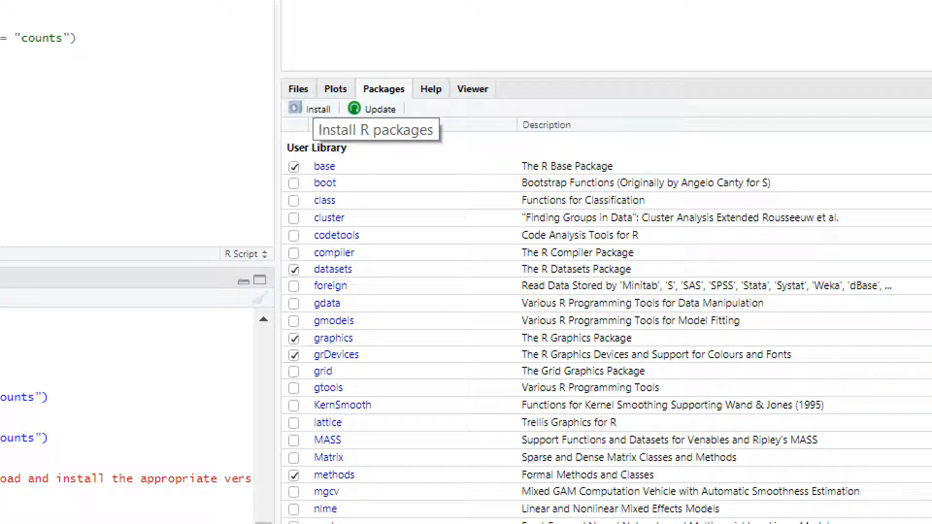
click(313, 109)
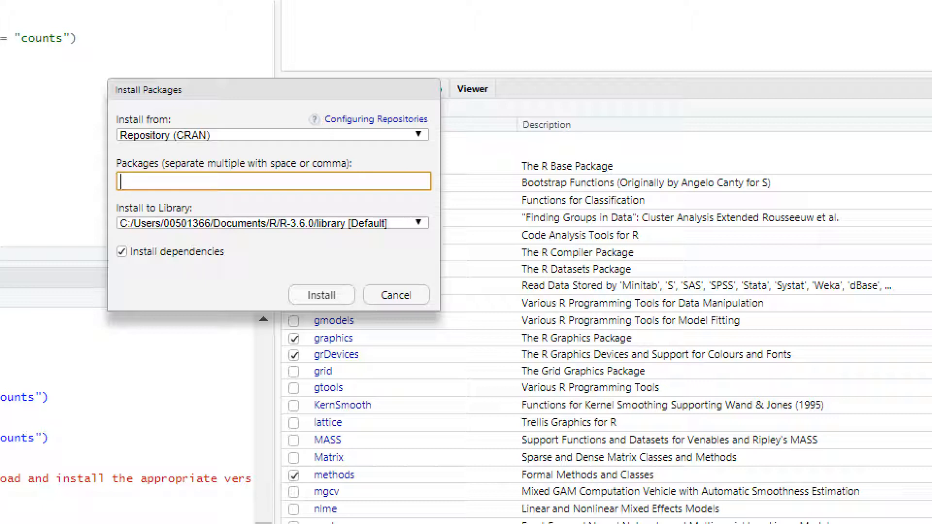
text(gmio)
key(BackSpace)
key(BackSpace)
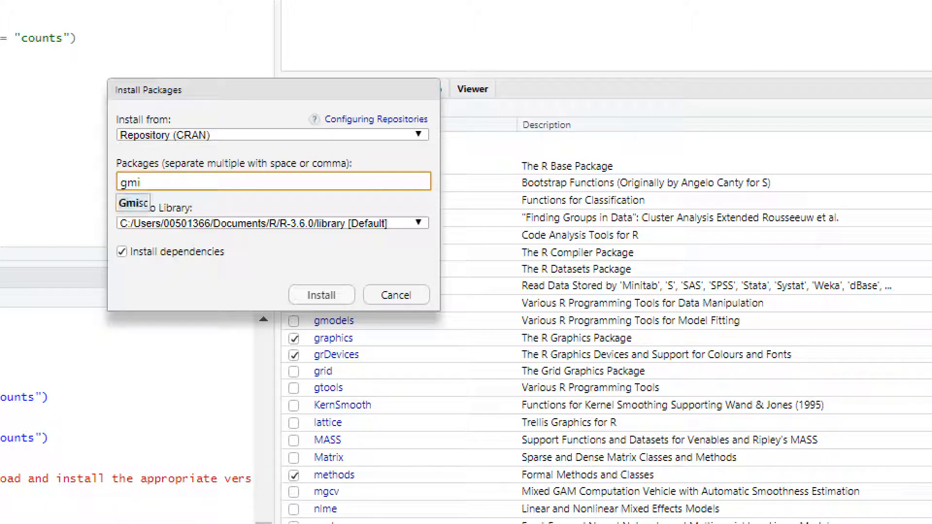
text(odels)
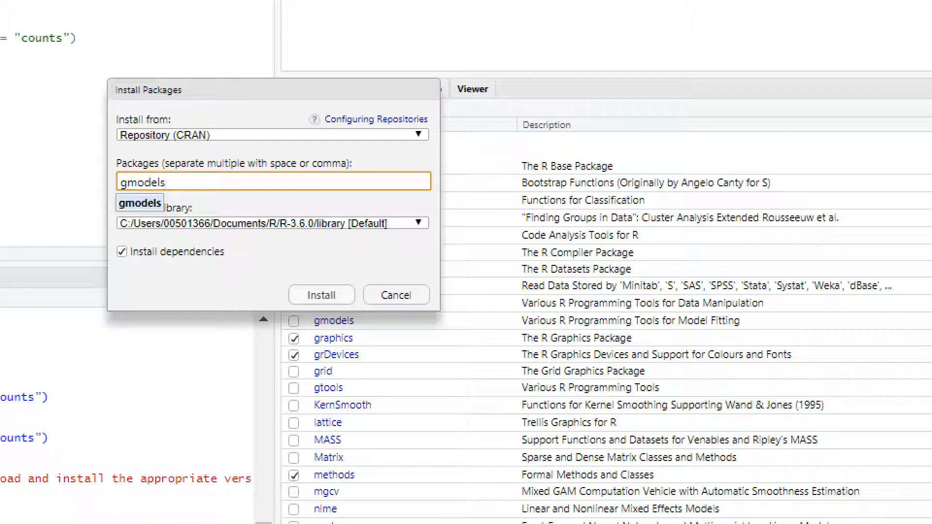
key(Return)
key(Return)
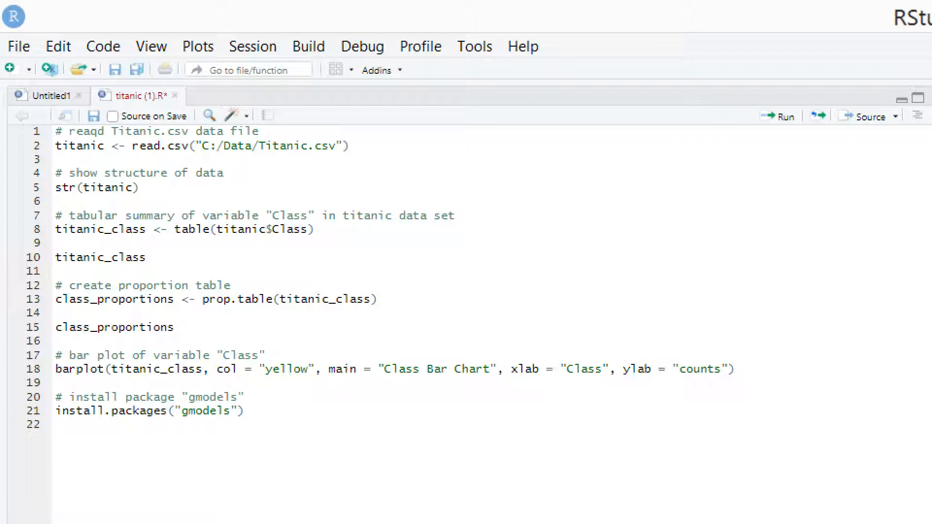
- Add the comment # load package "gmodels" below the install.packages line, after a blank line
key(Return)
text(# )
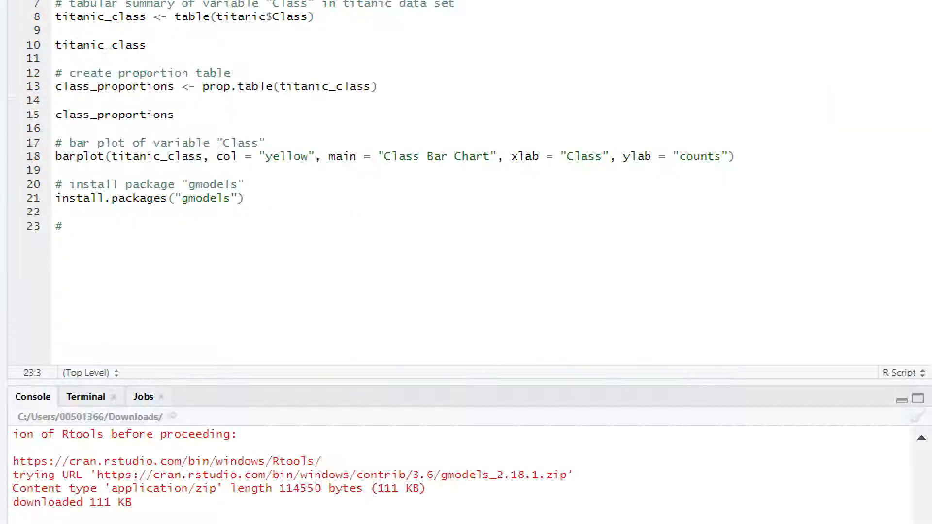
text(load )
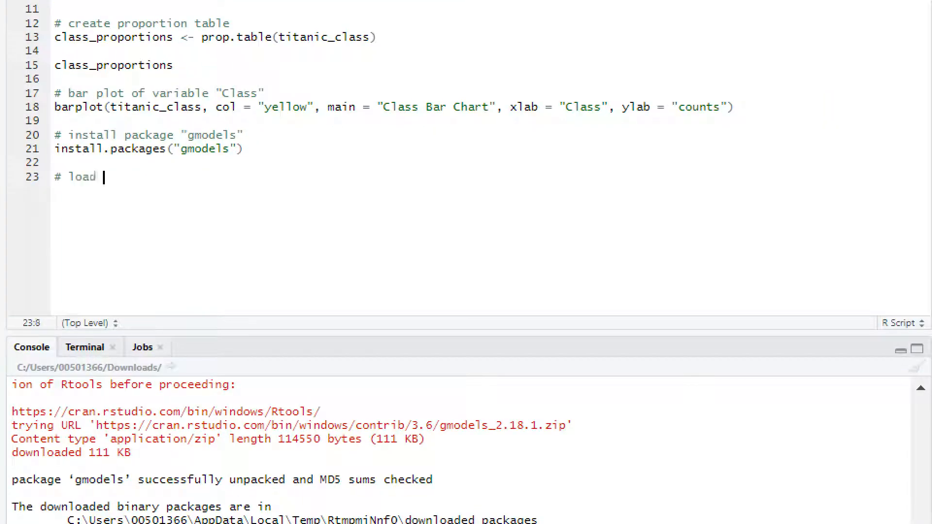
text(package ")
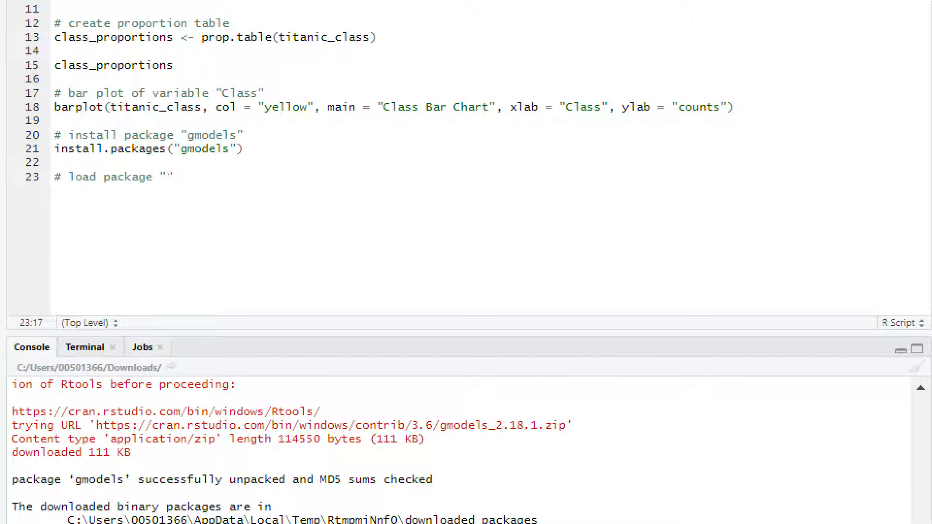
text(gmodels")
key(Return)
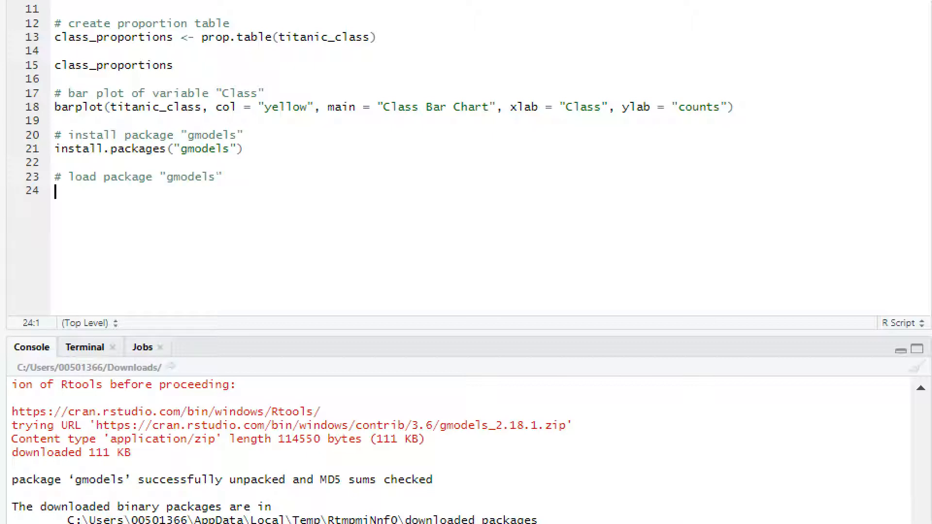
- Write library(gmodels) under the load comment and run it to load the package
text(lib)
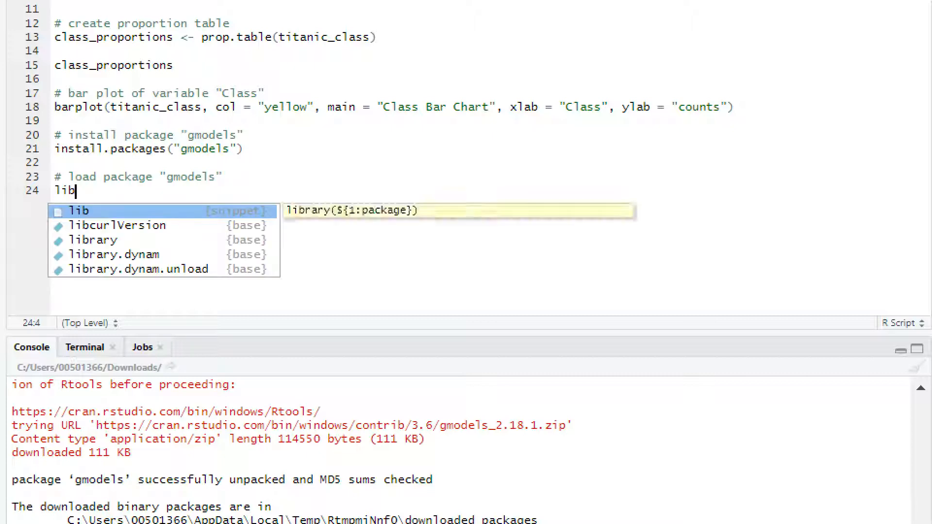
key(Down)
key(Down)
key(Return)
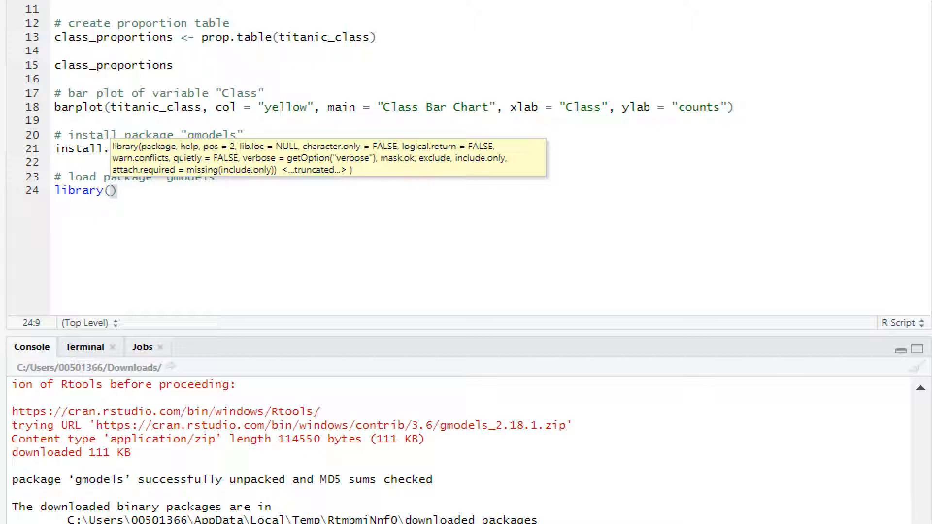
text(gmodels)
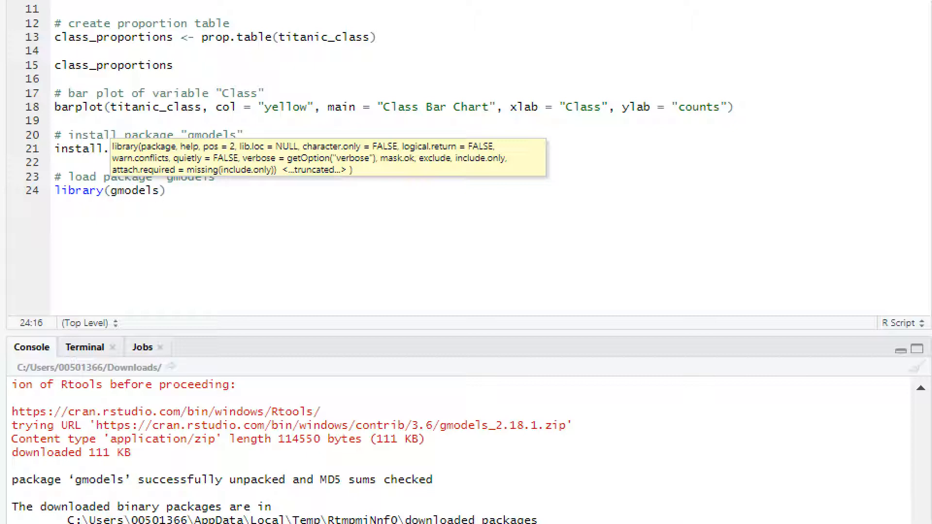
key(ctrl+Return)
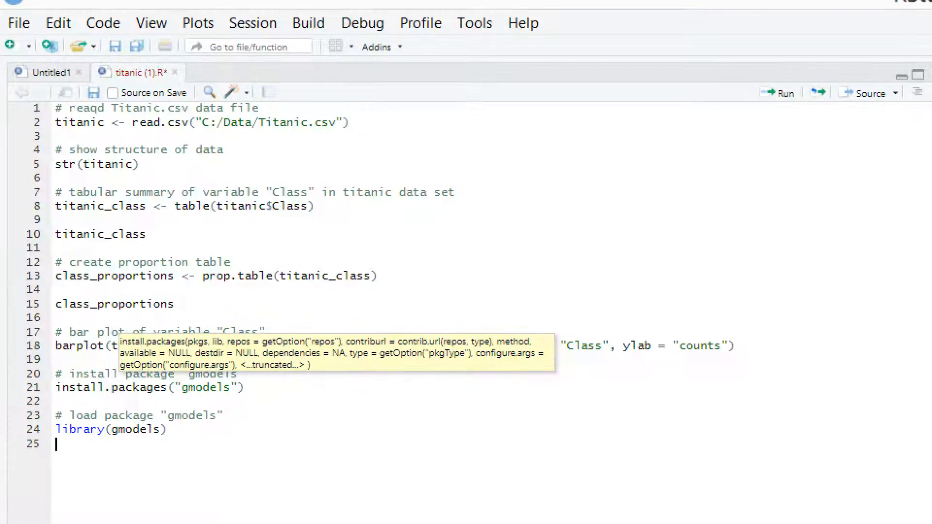
drag(167, 453, 56, 453)
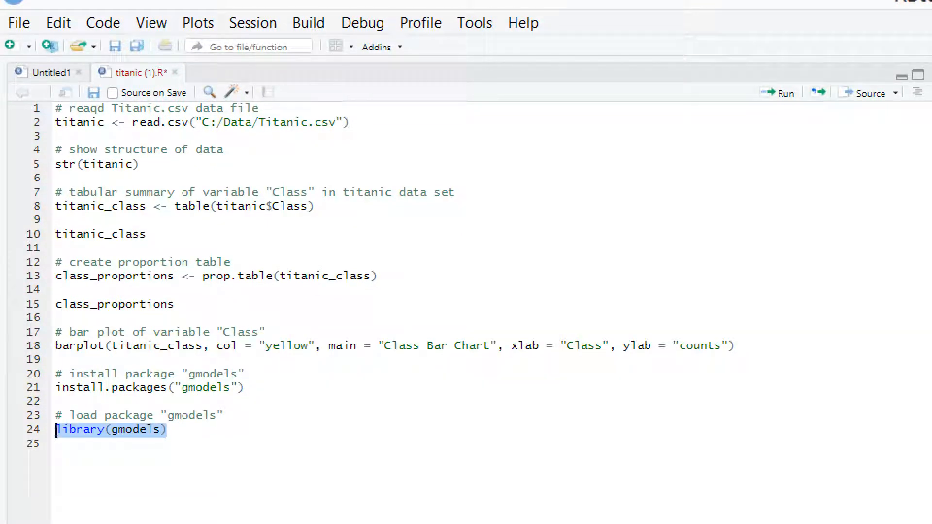
click(56, 444)
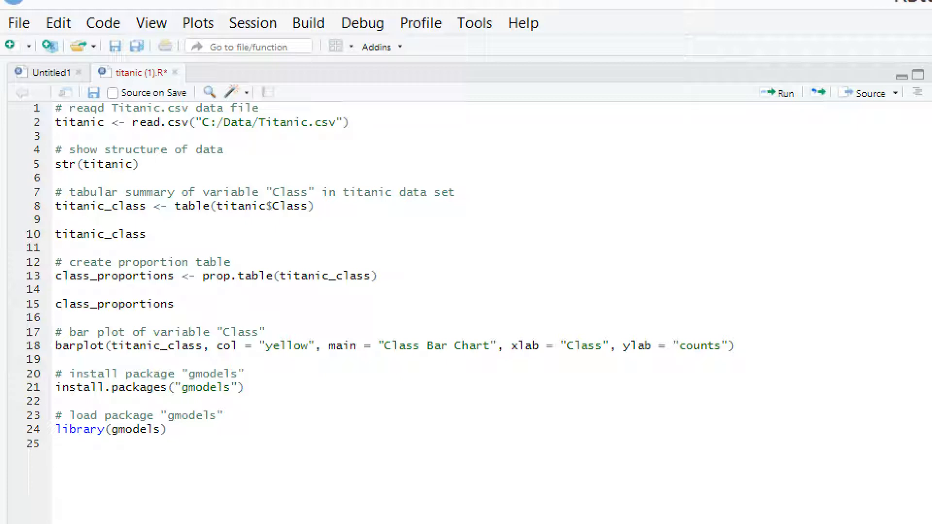
- Add the comment # create a Cross Tab of "Sex", "Survived" below the library call, after a blank line
key(Return)
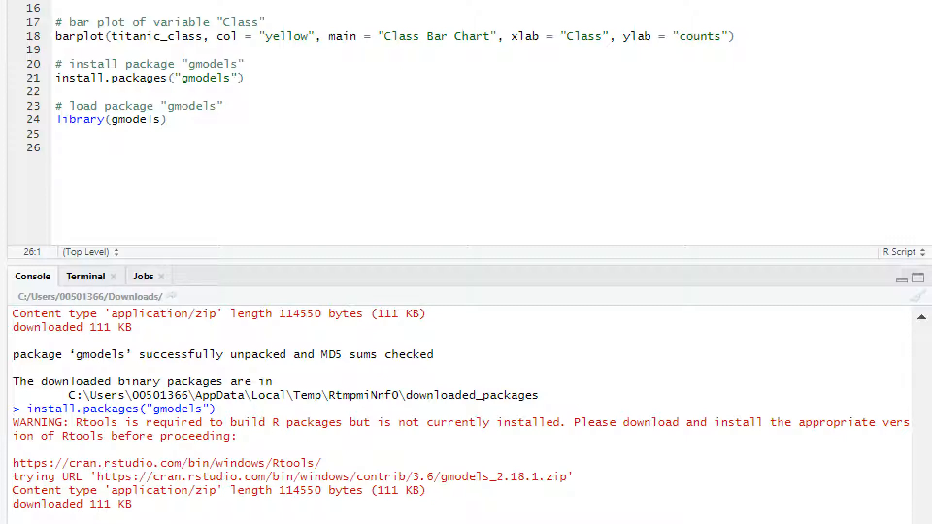
text(# create a Crod)
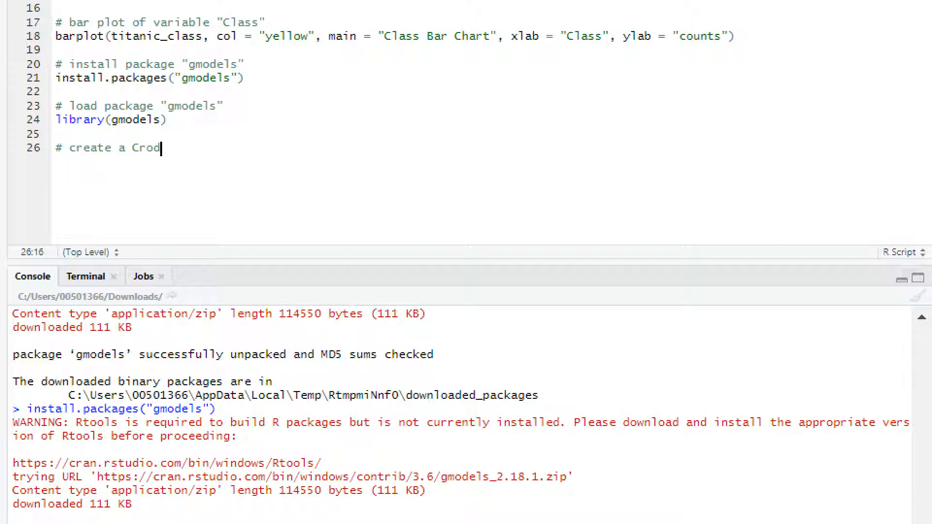
key(BackSpace)
text(ss Tab of "")
key(Left)
text(Sex")
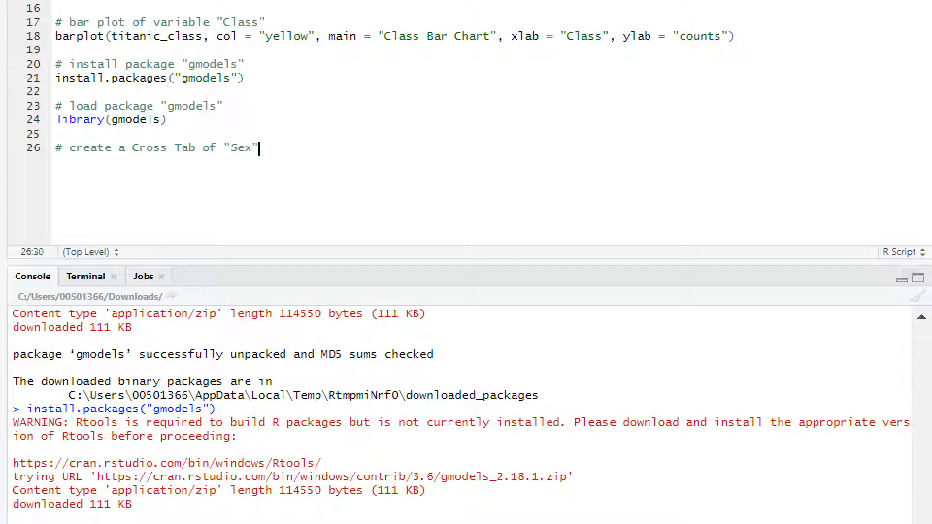
text(, "Survived")
- Start a CrossTable call under the cross tab comment with titanic$Sex as its first argument
key(Return)
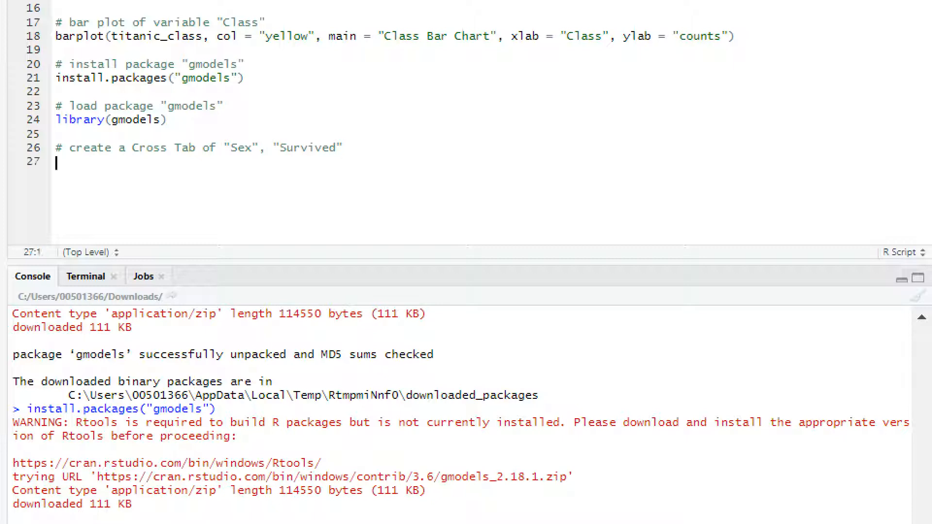
text(Cross)
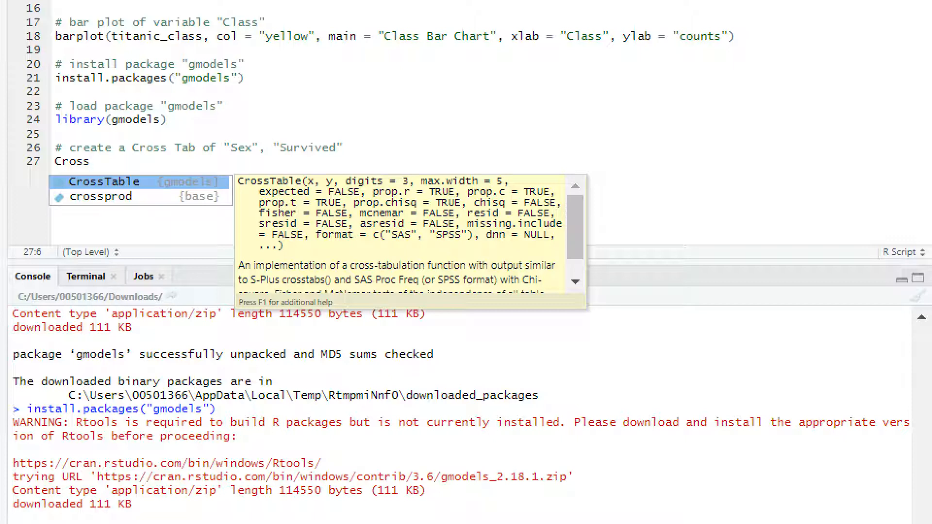
key(Tab)
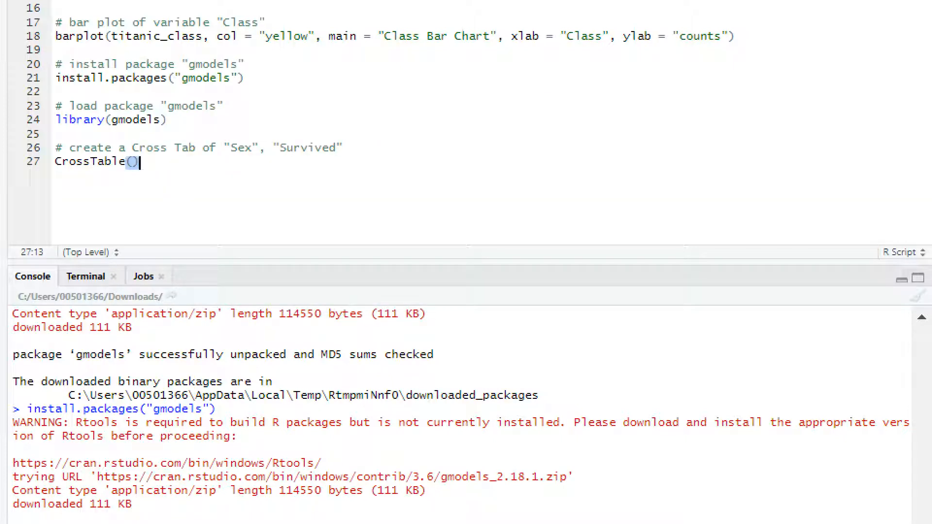
key(Left)
text(titanic)
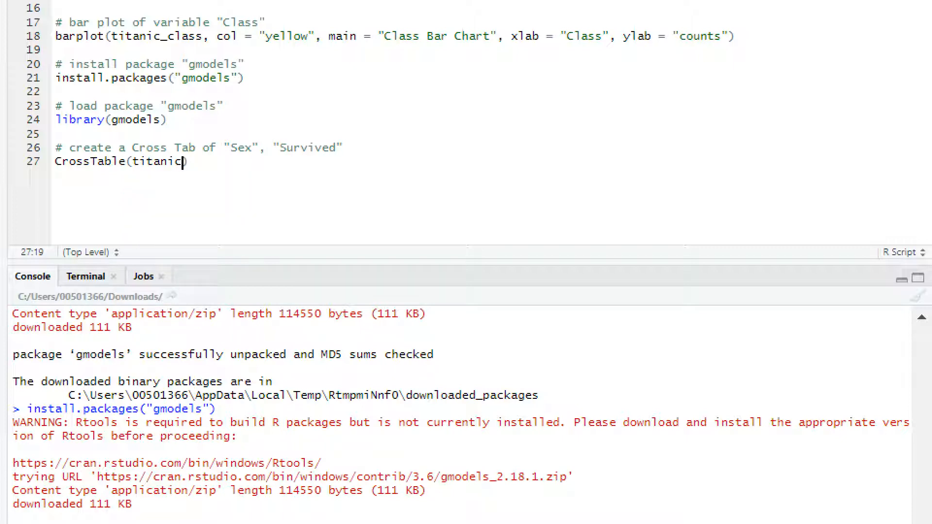
text($)
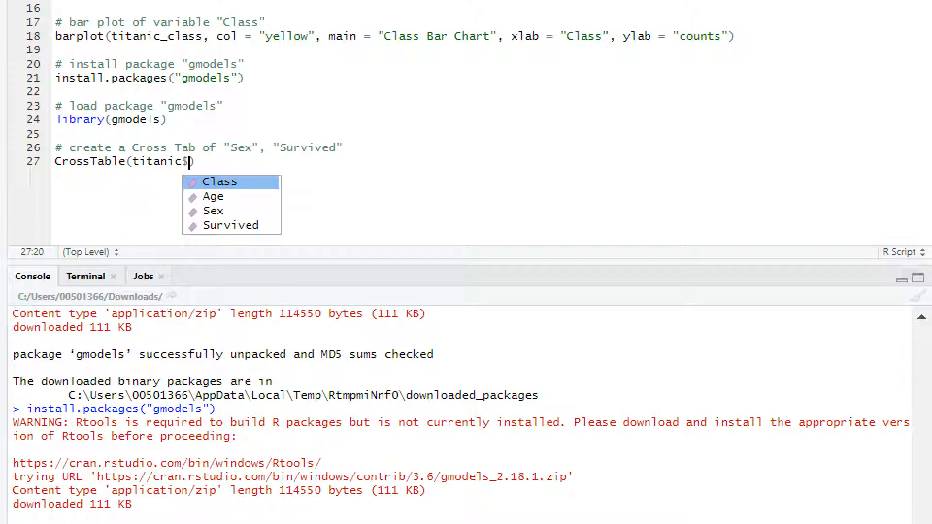
key(Down)
key(Down)
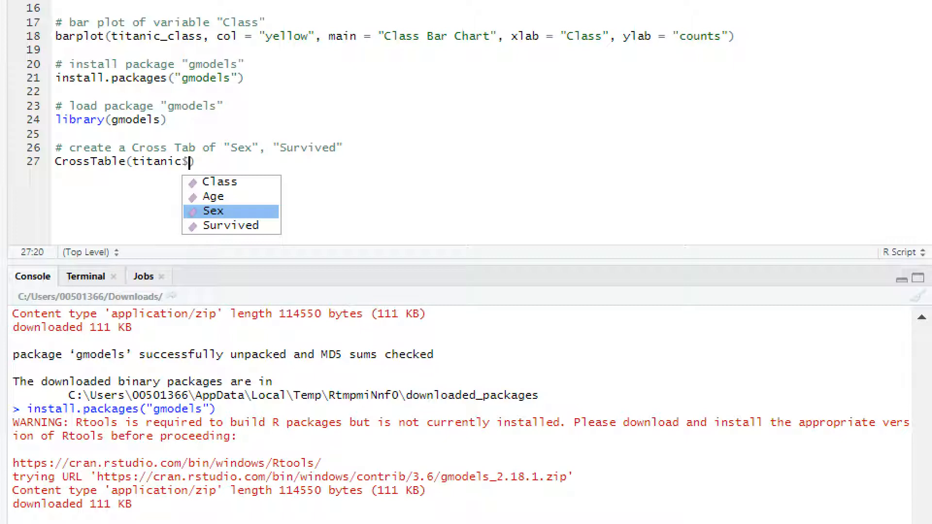
key(Return)
text(,)
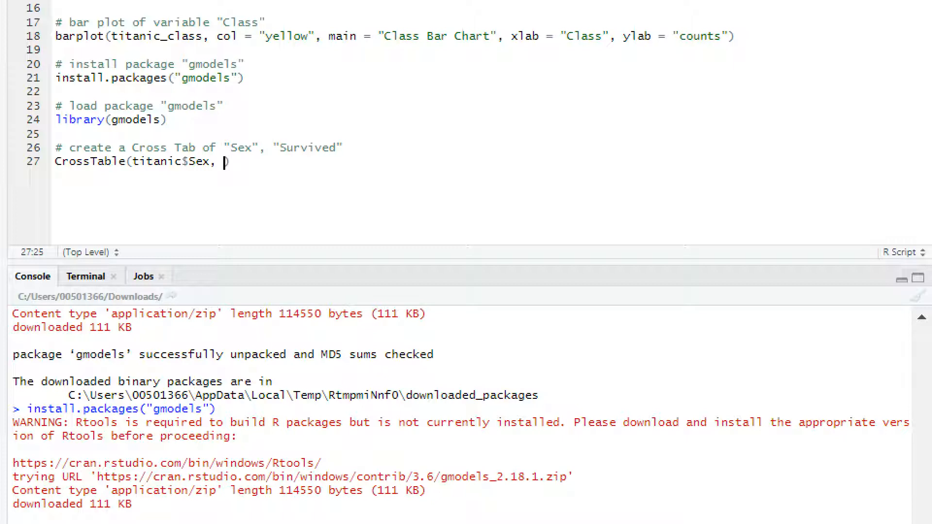
- Add titanic$Survived as the second CrossTable argument and run the line
text(tit)
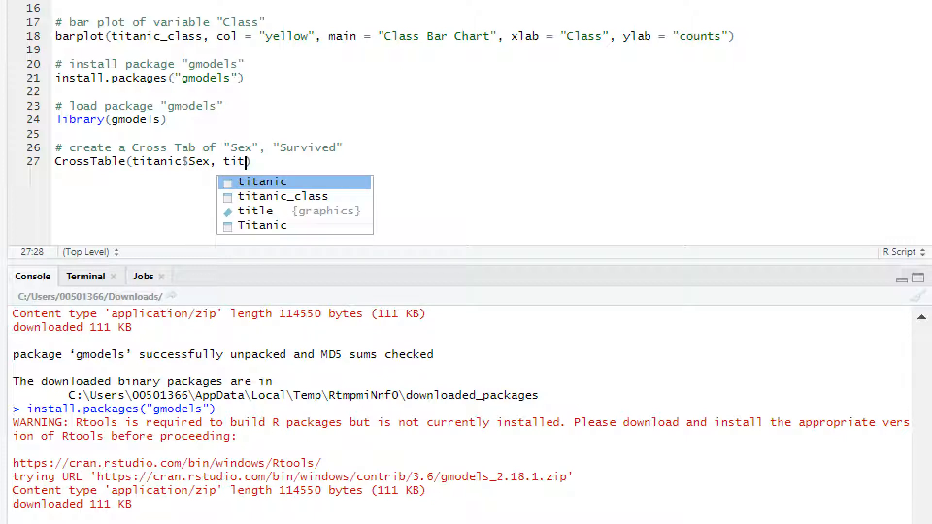
key(Tab)
text($)
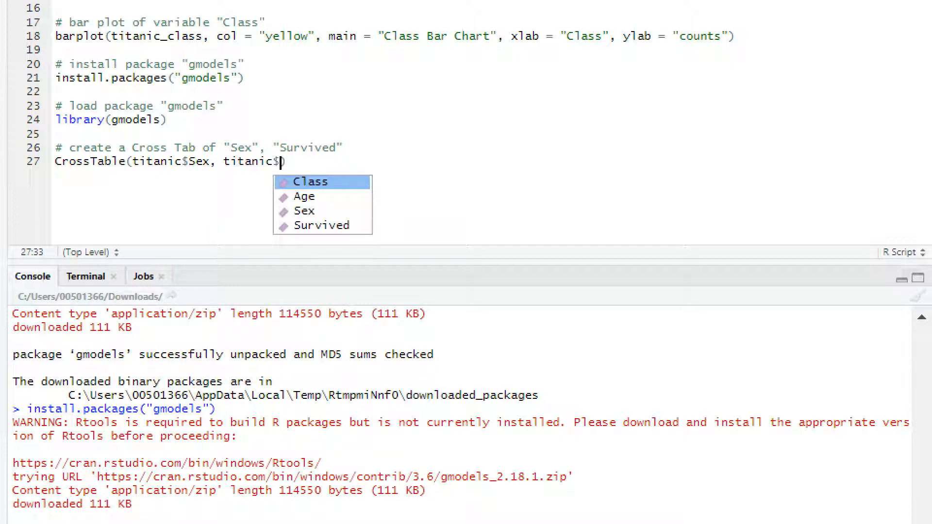
key(Down)
key(Down)
key(Down)
key(Tab)
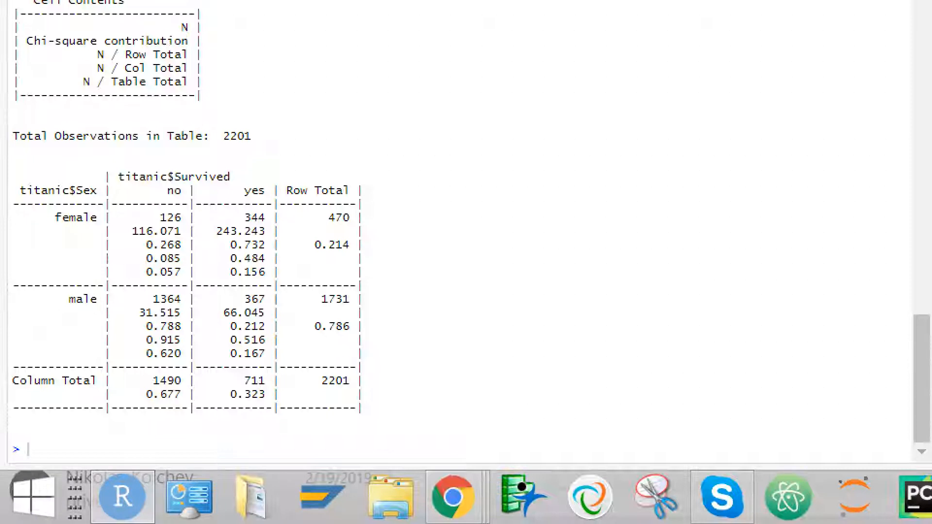
- Examine the cross table's total observations and the row totals with their proportions for female and male passengers
drag(321, 380, 350, 381)
drag(69, 136, 244, 136)
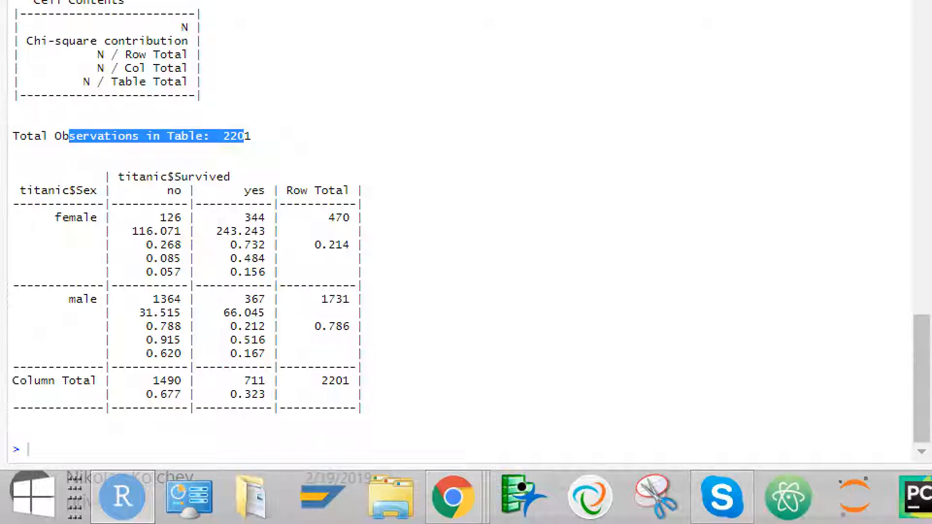
drag(350, 380, 321, 380)
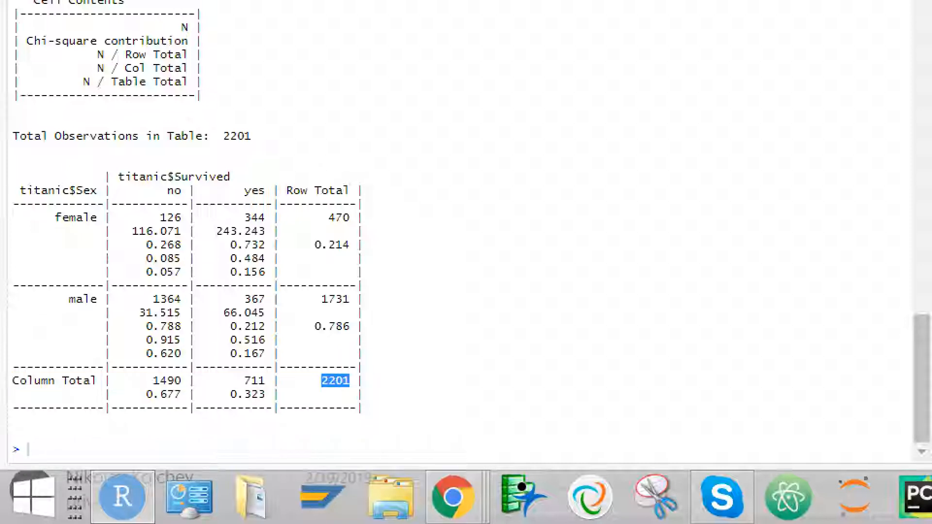
drag(328, 218, 349, 217)
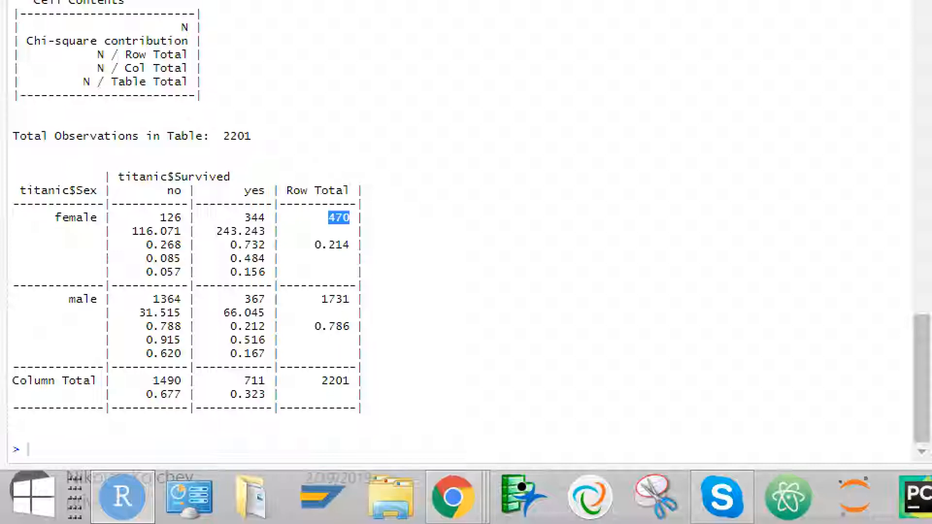
drag(48, 218, 97, 218)
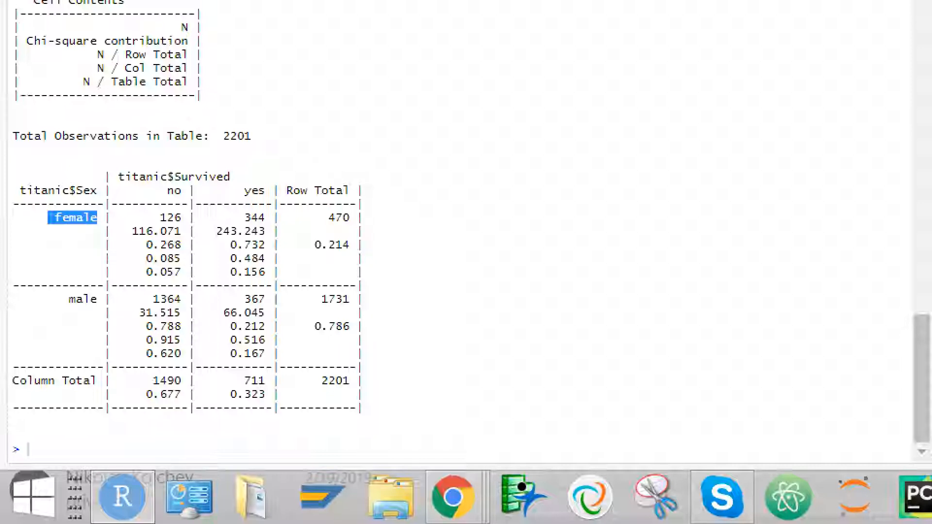
drag(308, 244, 350, 245)
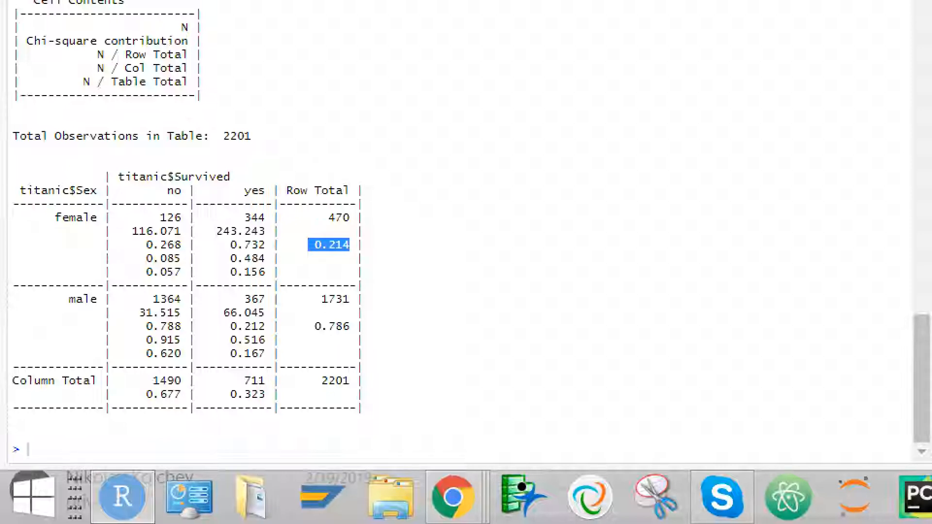
drag(321, 299, 350, 285)
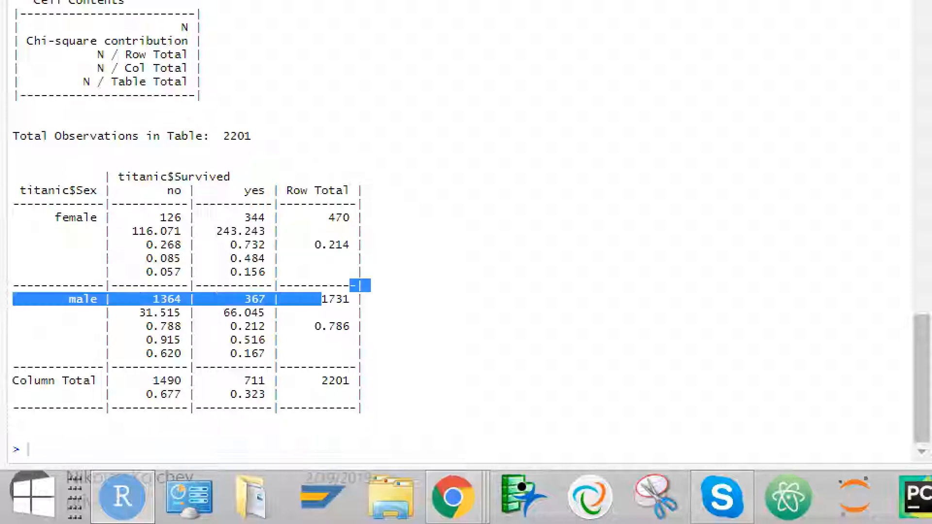
click(350, 290)
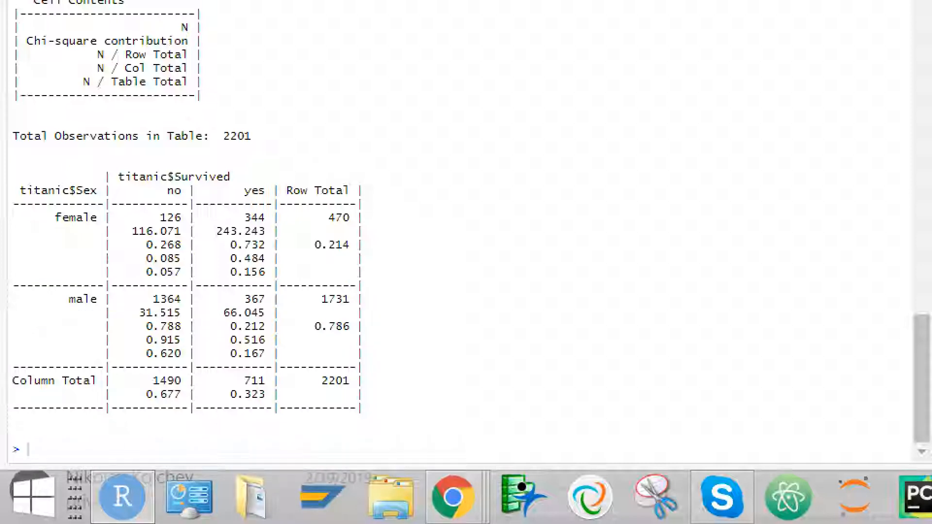
drag(308, 326, 350, 326)
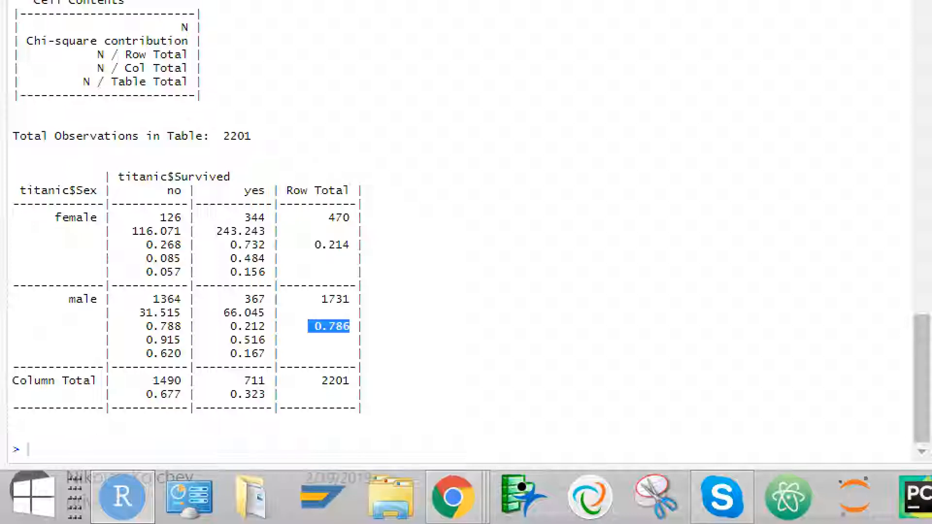
drag(308, 244, 356, 244)
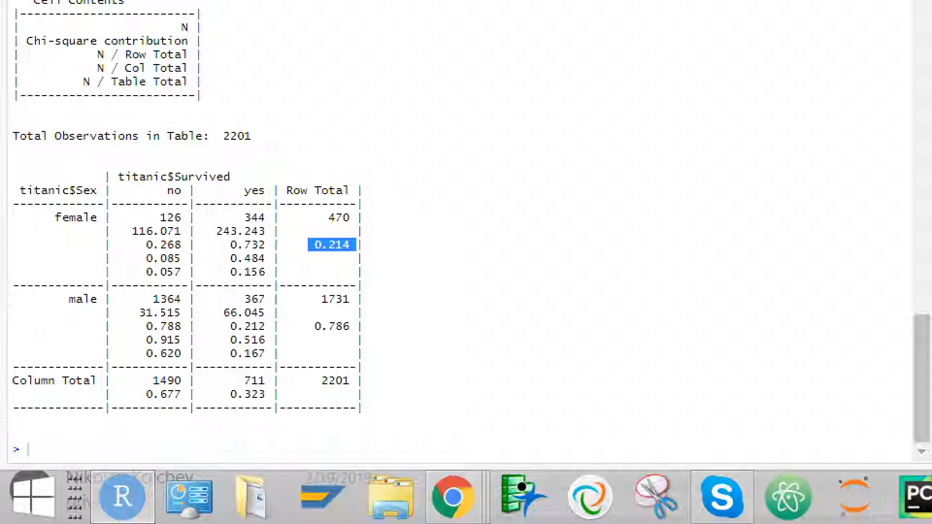
drag(308, 326, 356, 326)
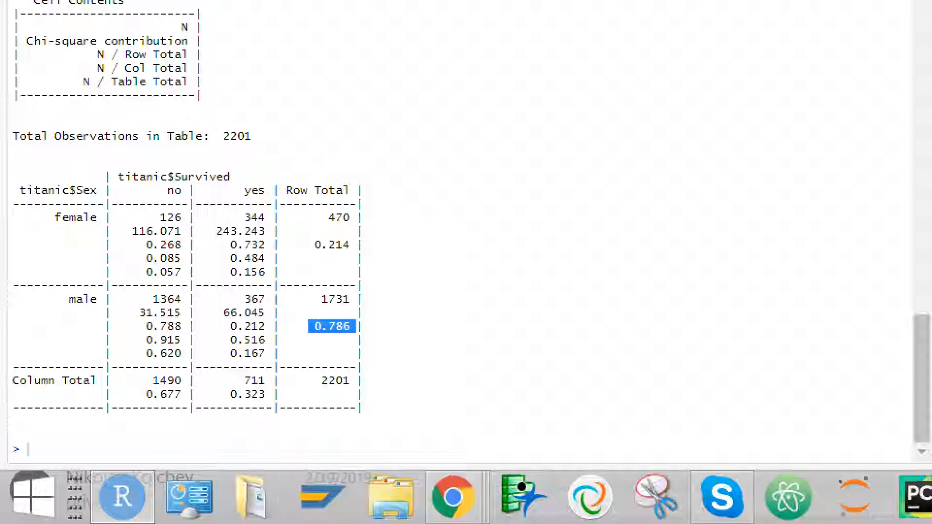
click(332, 326)
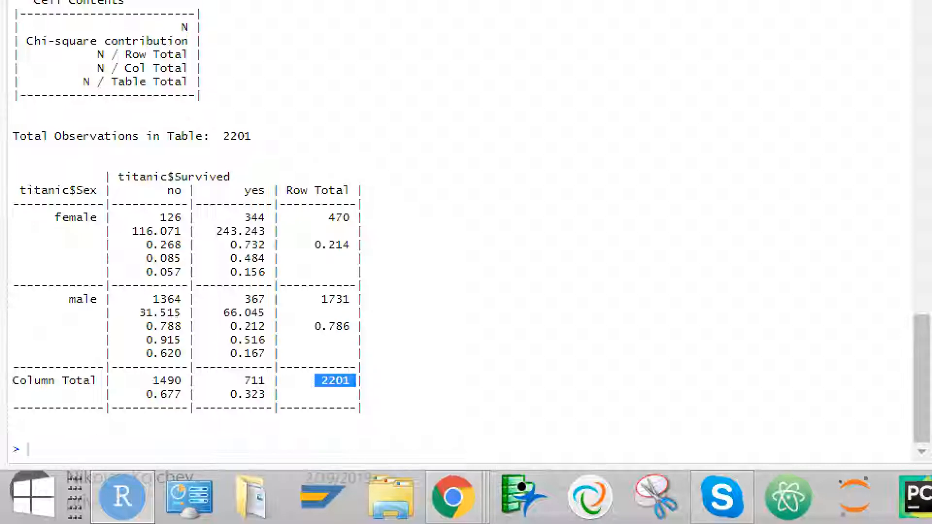
- Examine the column totals and their proportions for the no and yes categories of Survived
drag(154, 382, 174, 382)
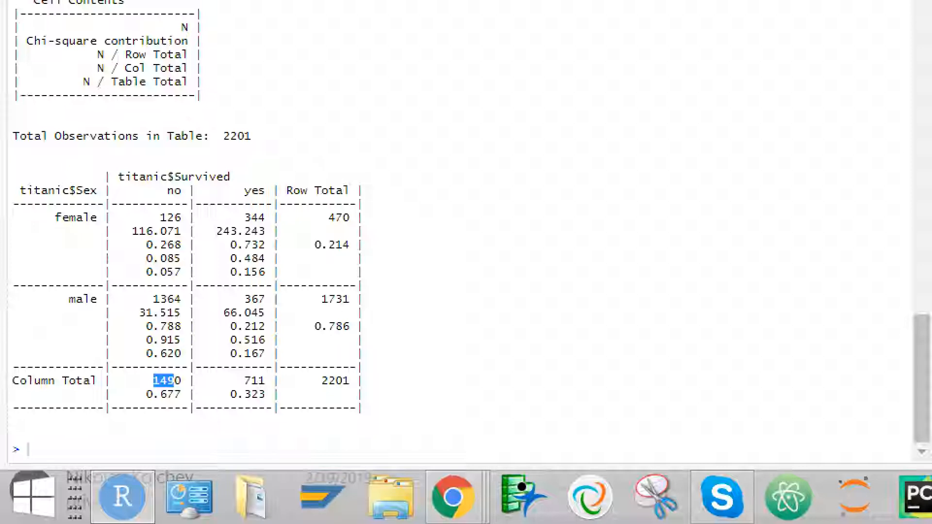
drag(161, 191, 180, 191)
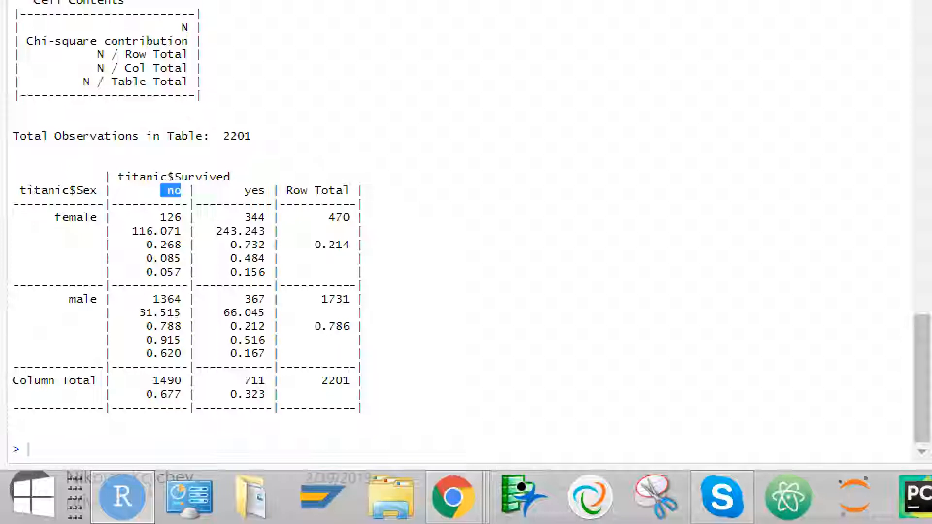
drag(145, 395, 181, 394)
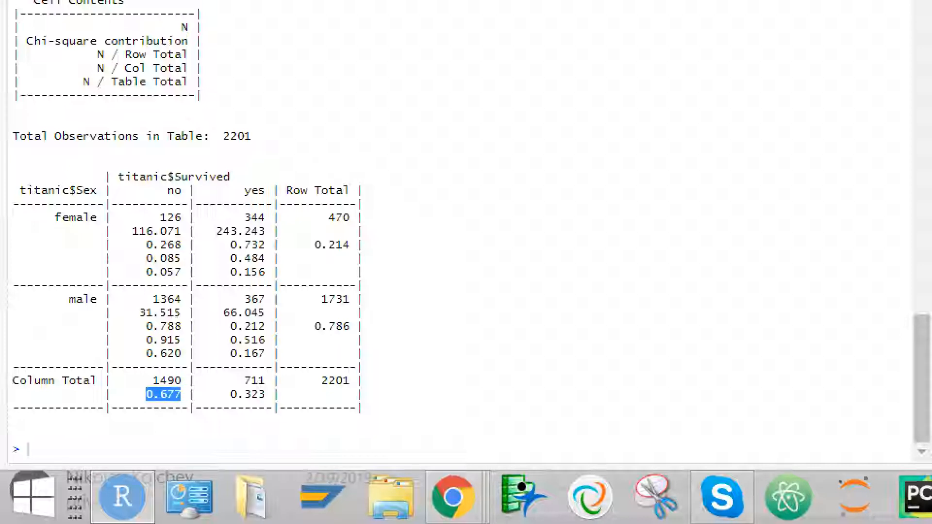
drag(244, 380, 265, 394)
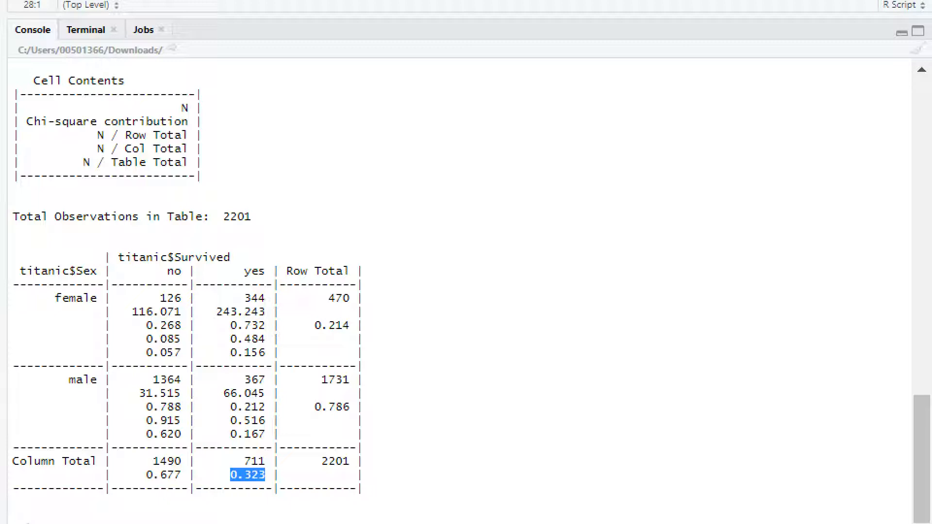
- Match the N and Chi-square contribution entries of the Cell Contents legend to the female non-survivor cell
drag(153, 108, 181, 163)
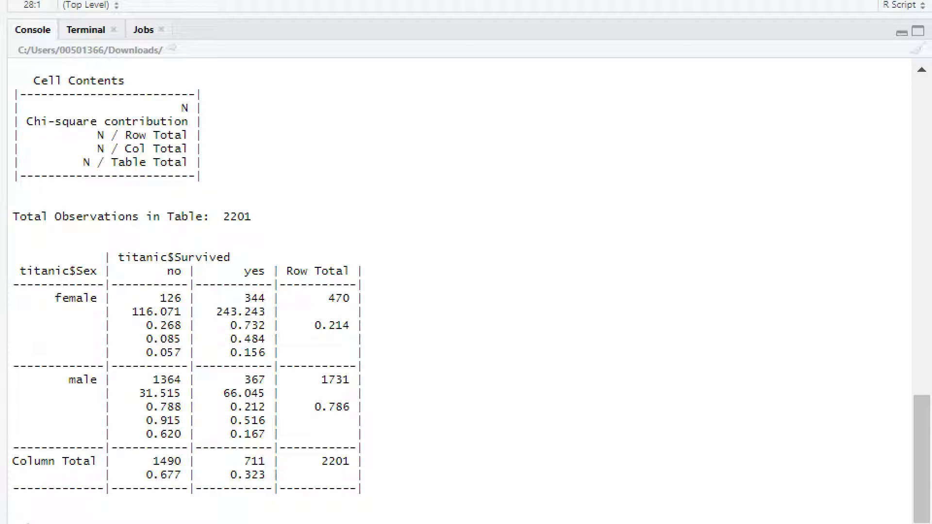
drag(175, 108, 189, 109)
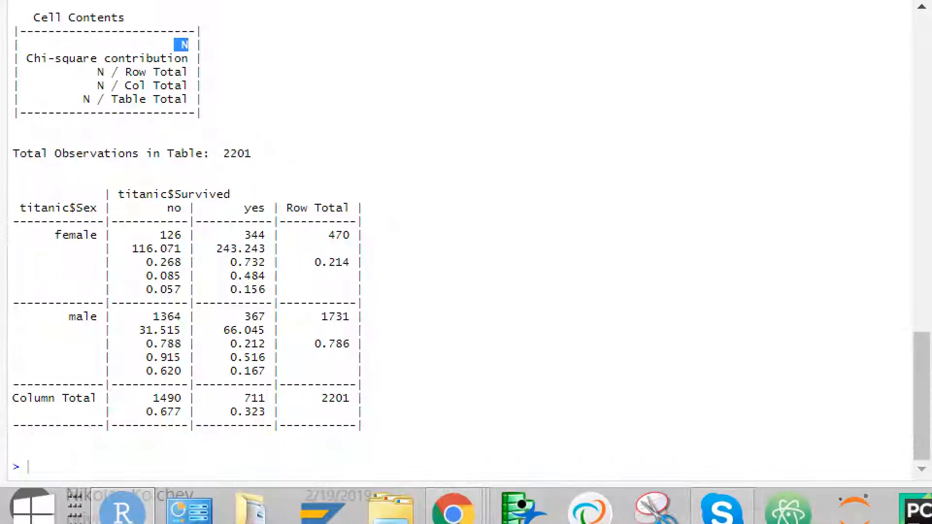
drag(160, 235, 181, 235)
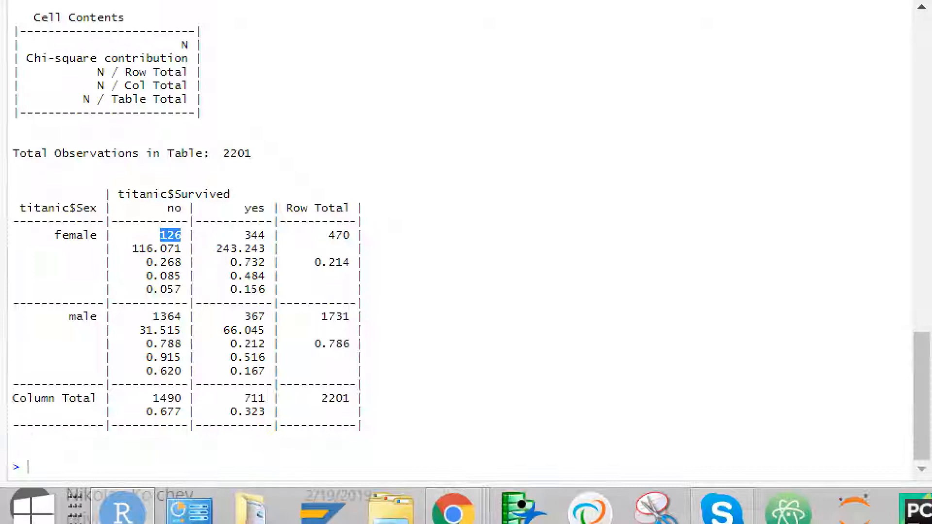
drag(26, 58, 188, 58)
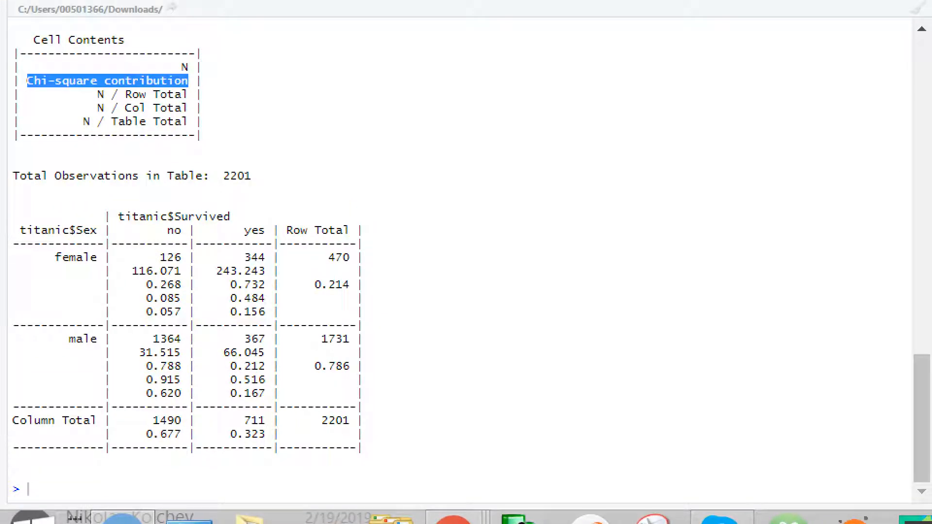
- Examine the N / Row Total proportions for female non-survivors and survivors against the female row total
drag(97, 94, 188, 94)
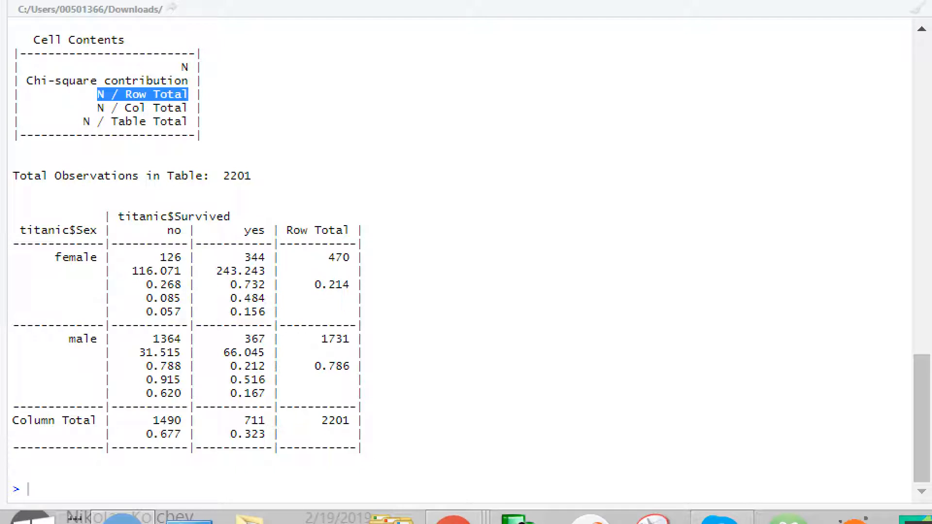
drag(146, 285, 181, 258)
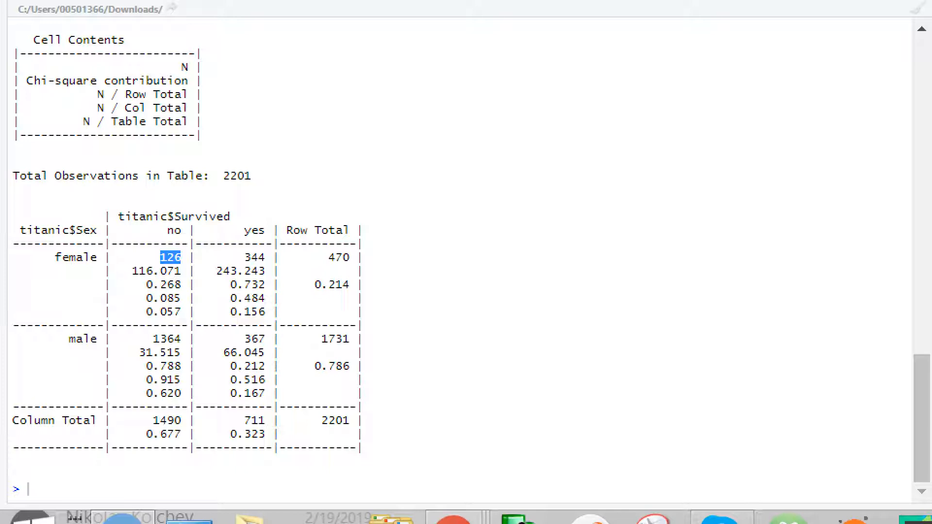
drag(328, 257, 349, 257)
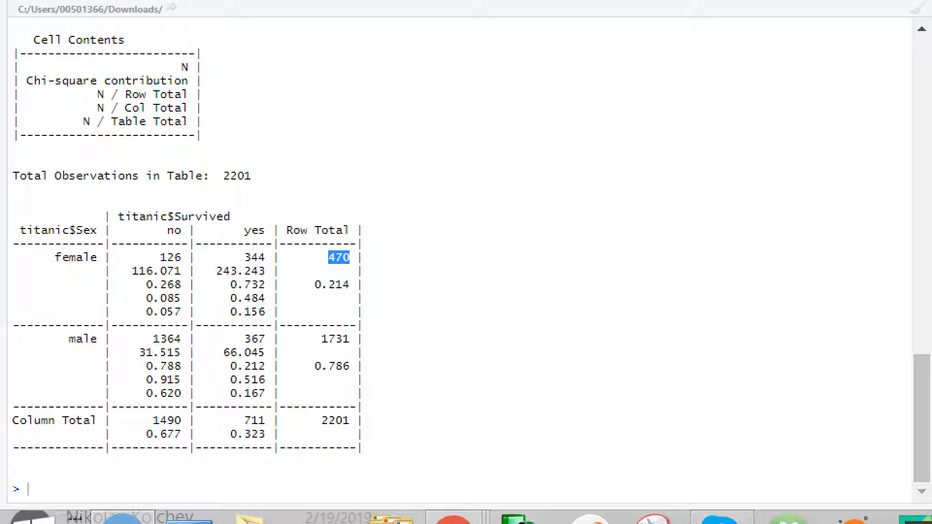
drag(160, 257, 181, 257)
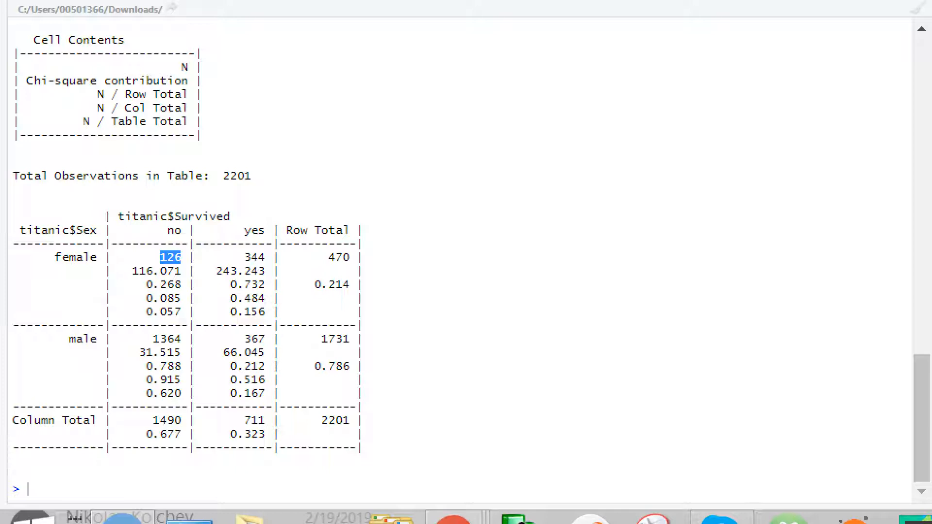
drag(322, 257, 362, 258)
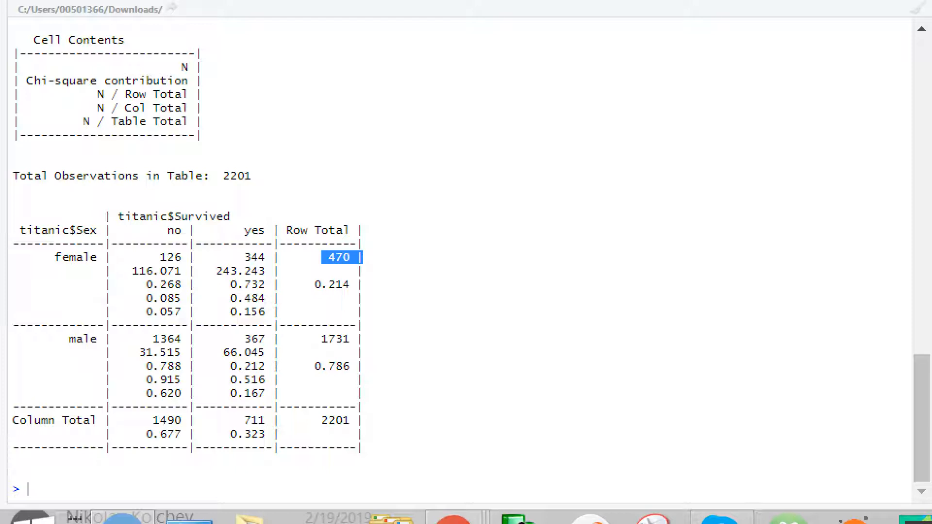
drag(139, 284, 180, 285)
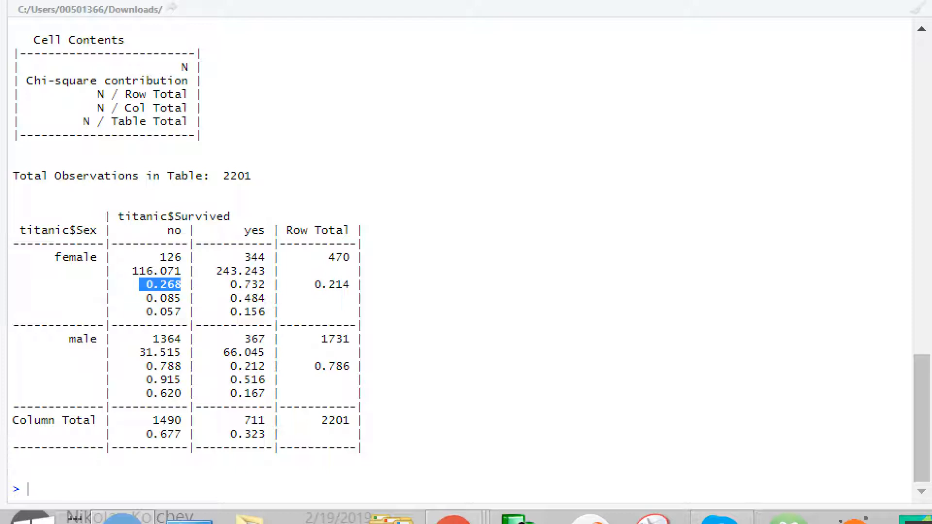
click(182, 286)
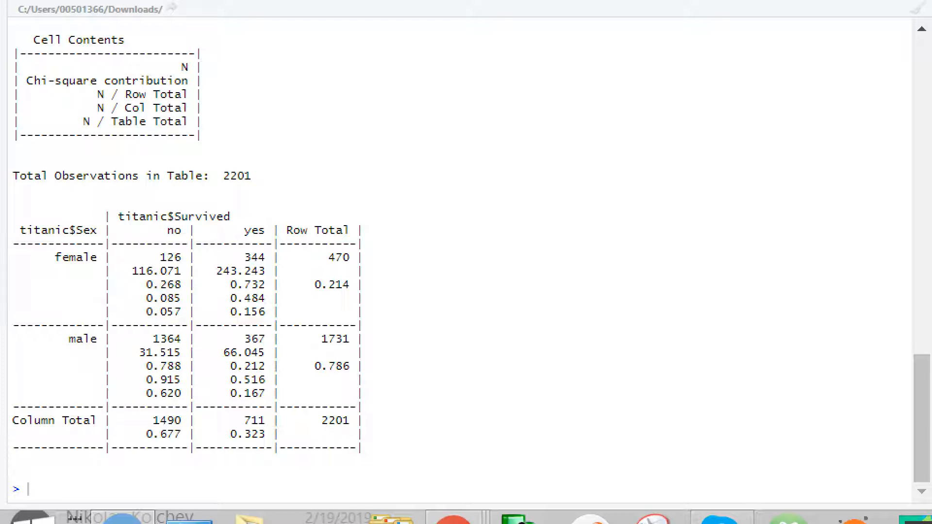
drag(222, 284, 272, 284)
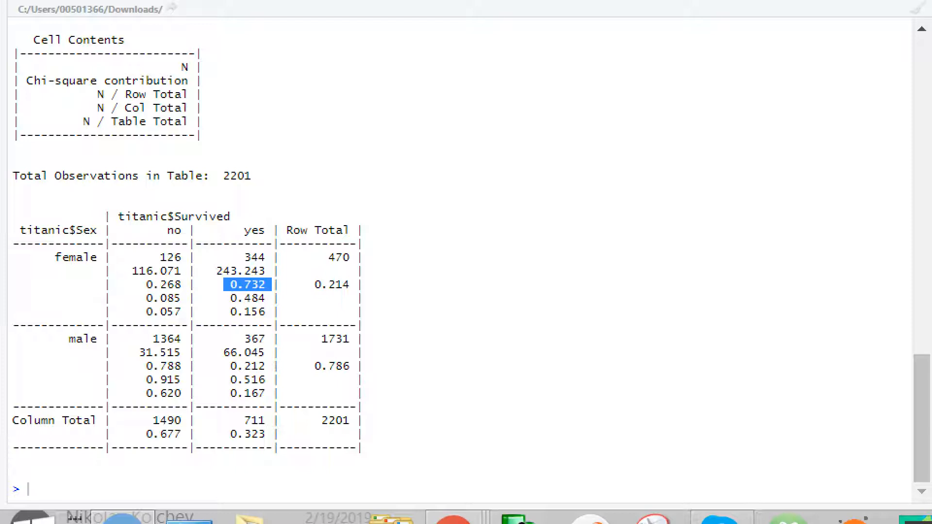
drag(236, 257, 265, 257)
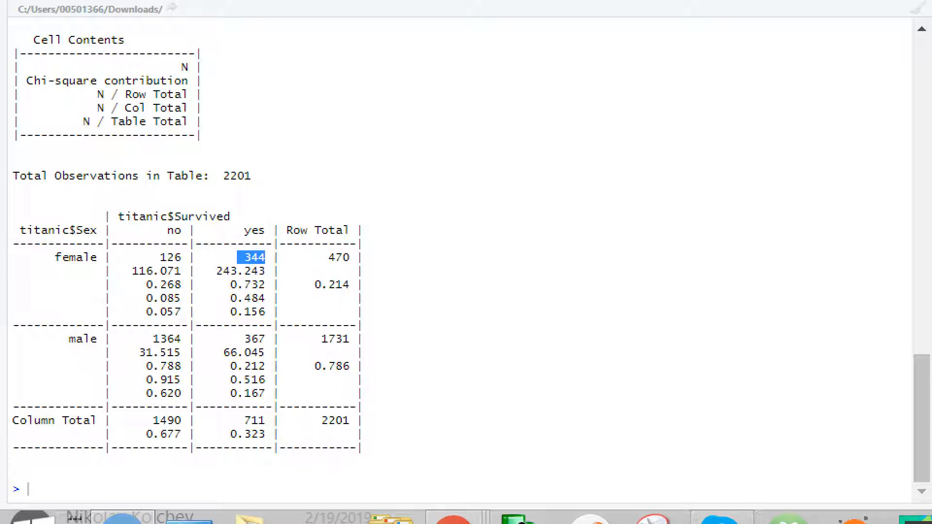
click(266, 258)
drag(223, 285, 266, 285)
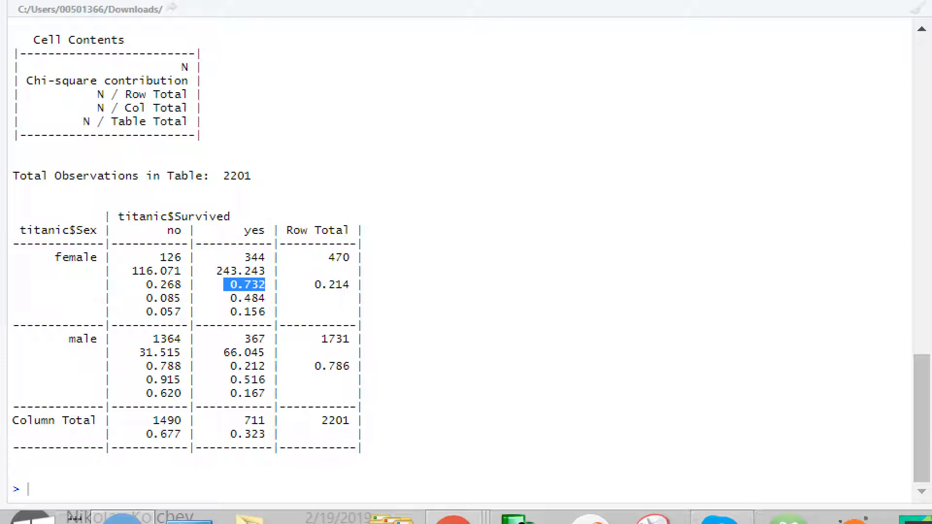
drag(91, 94, 188, 94)
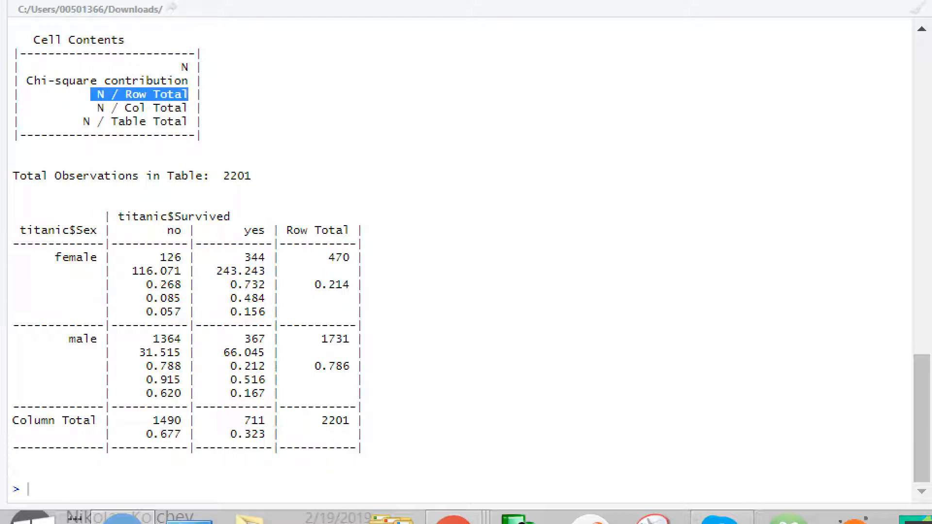
- Examine the N / Col Total proportions and counts of female and male non-survivors against the no column total
drag(90, 107, 188, 108)
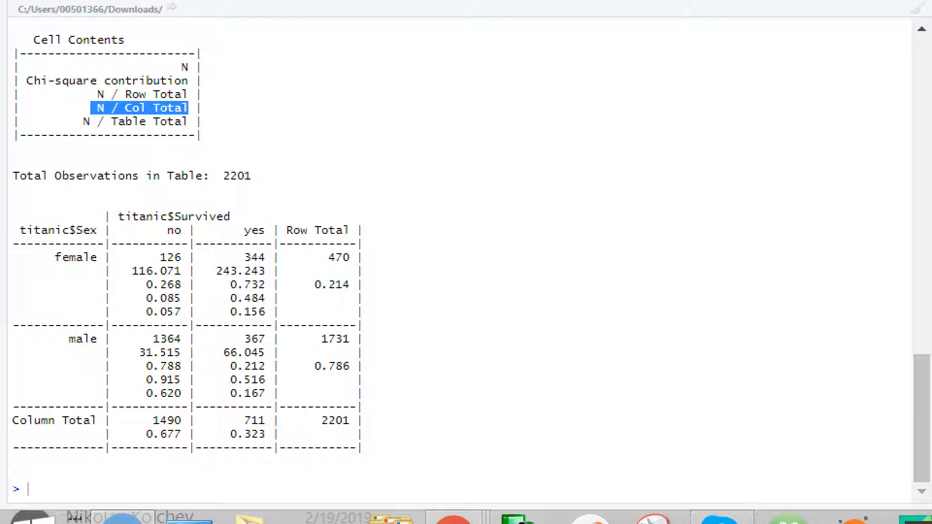
drag(153, 420, 181, 421)
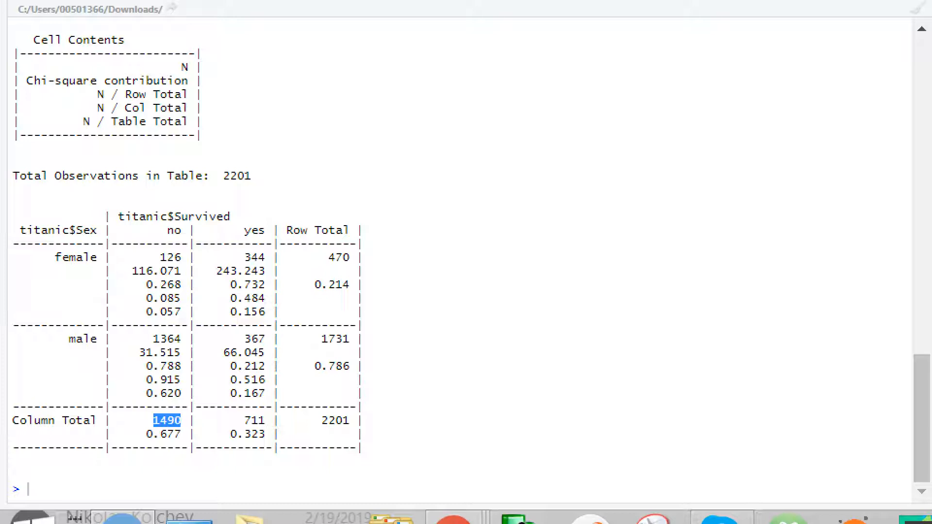
drag(153, 258, 181, 258)
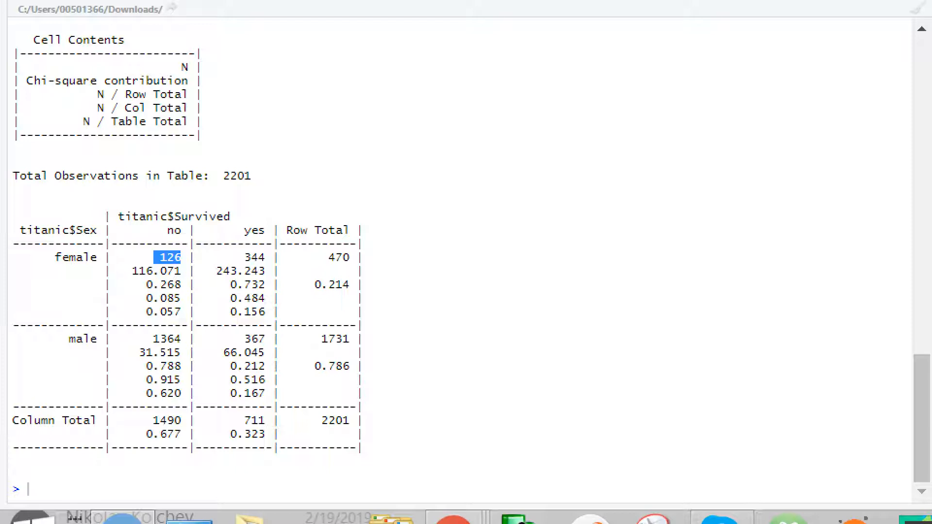
drag(146, 299, 181, 298)
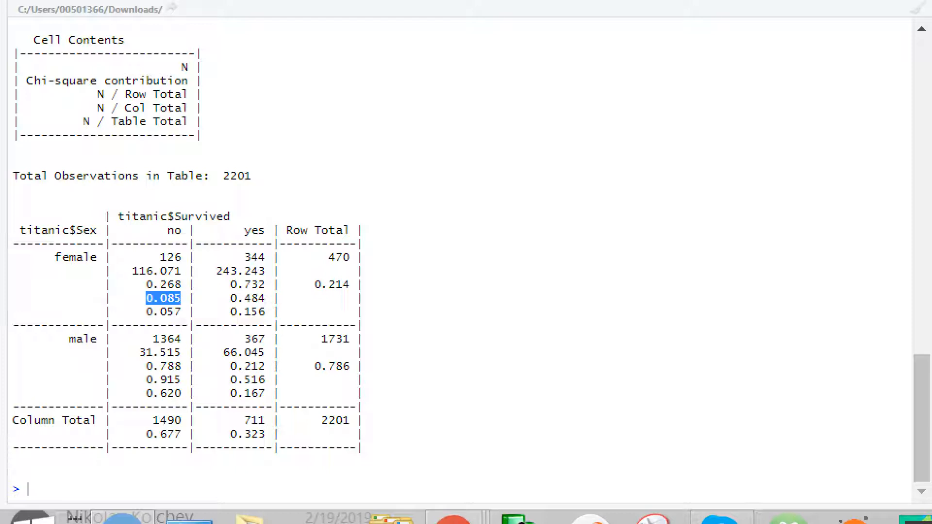
click(164, 299)
drag(153, 339, 181, 339)
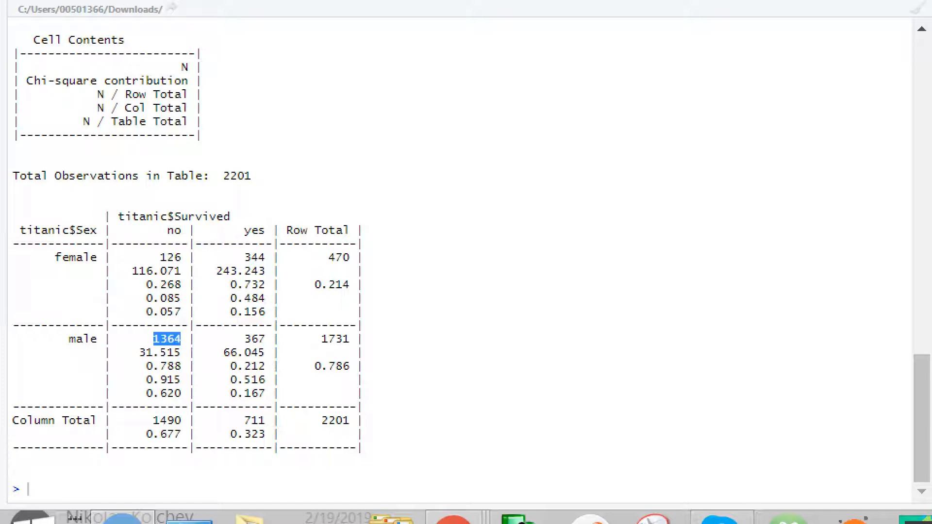
drag(146, 380, 181, 380)
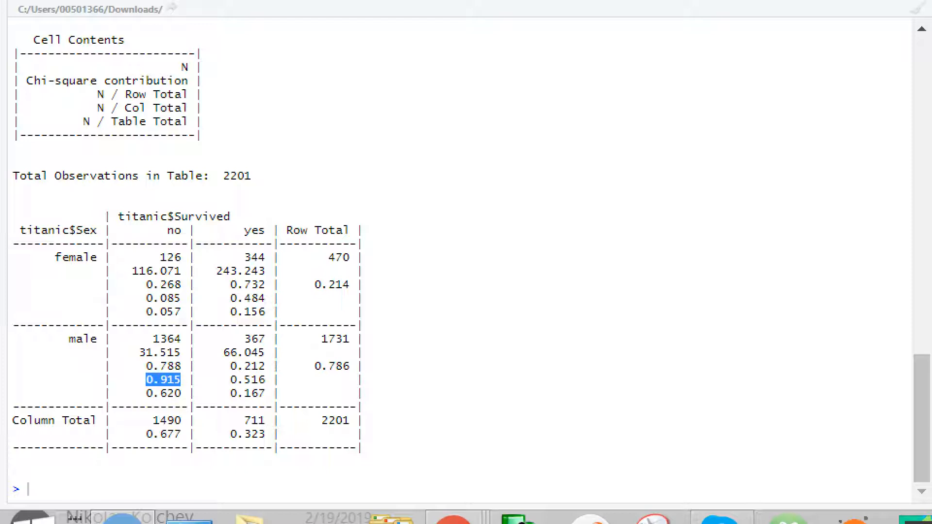
click(182, 380)
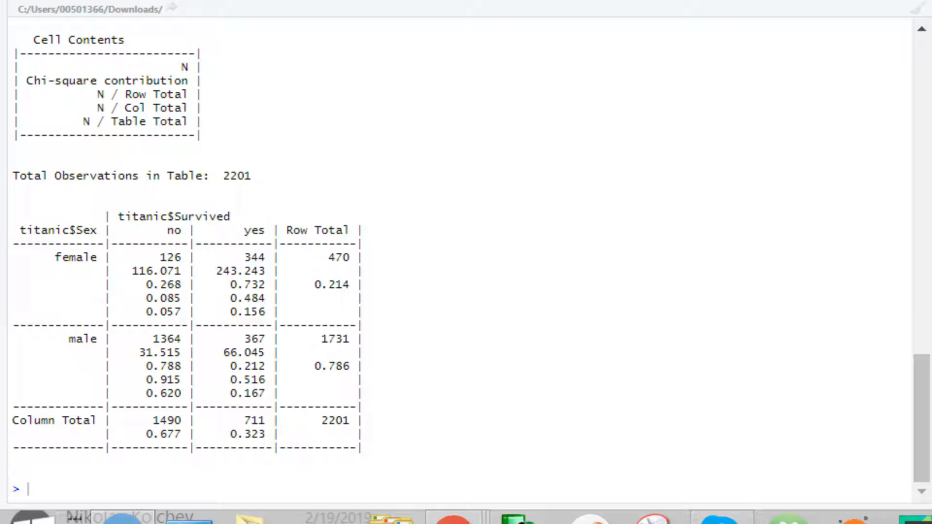
- Compare the female and male N / Col Total proportions with each other within the no column of Survived
drag(139, 298, 180, 298)
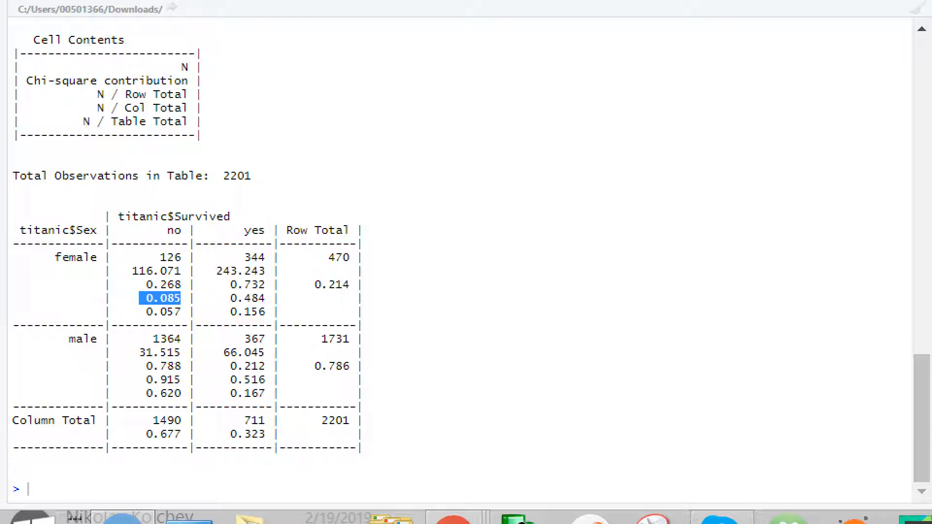
drag(145, 380, 180, 380)
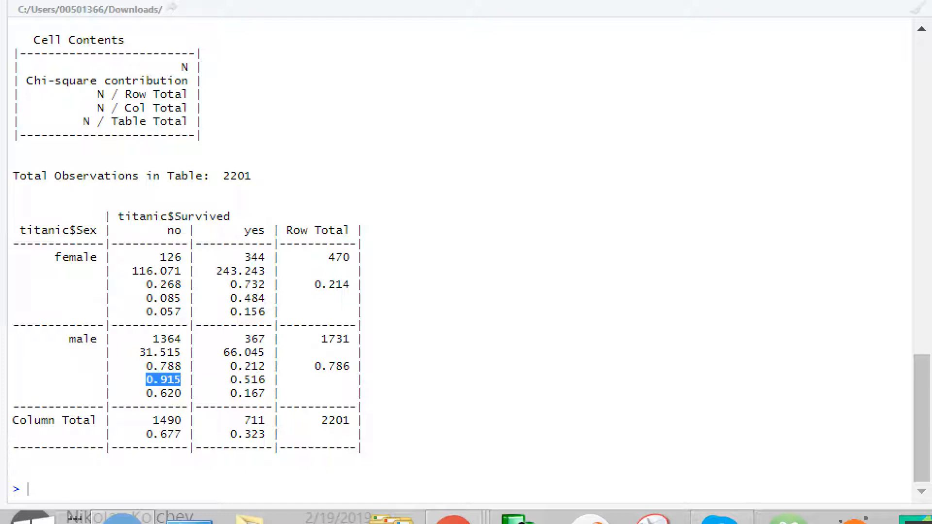
drag(139, 284, 272, 298)
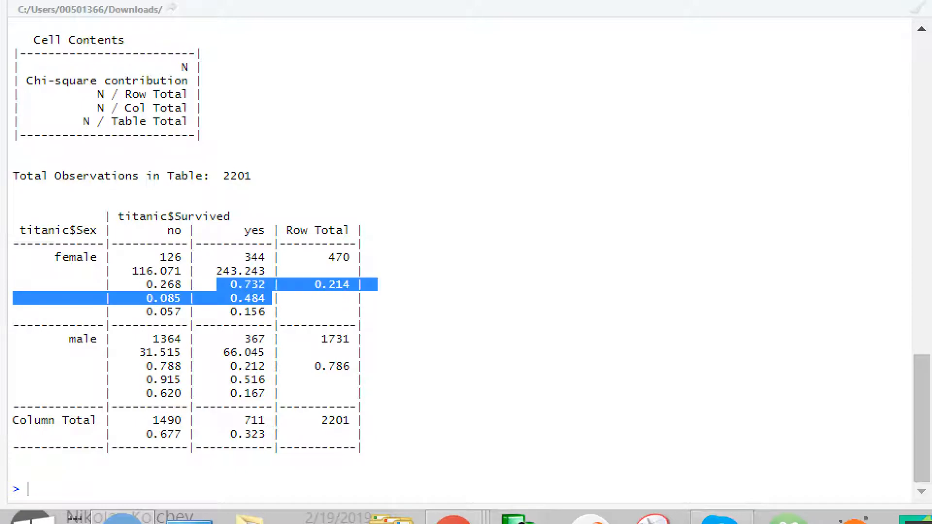
drag(139, 298, 181, 298)
drag(146, 376, 180, 372)
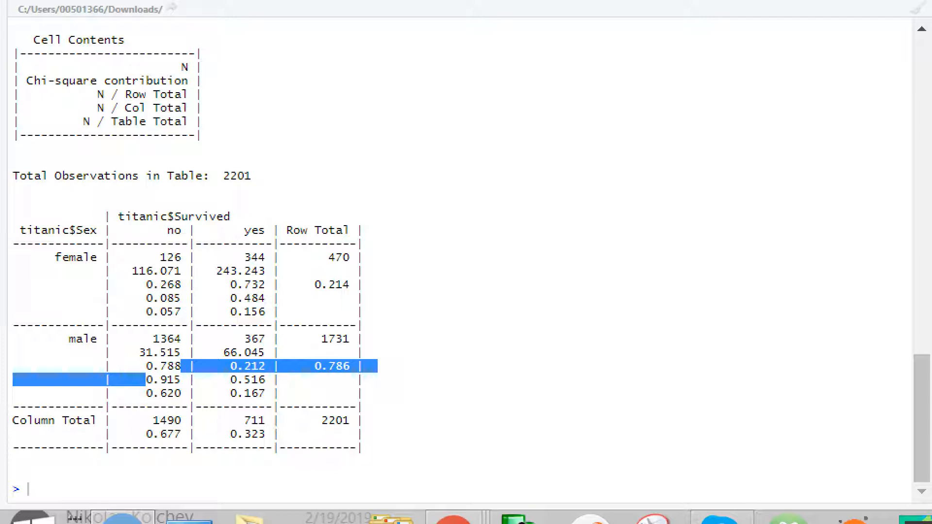
click(181, 372)
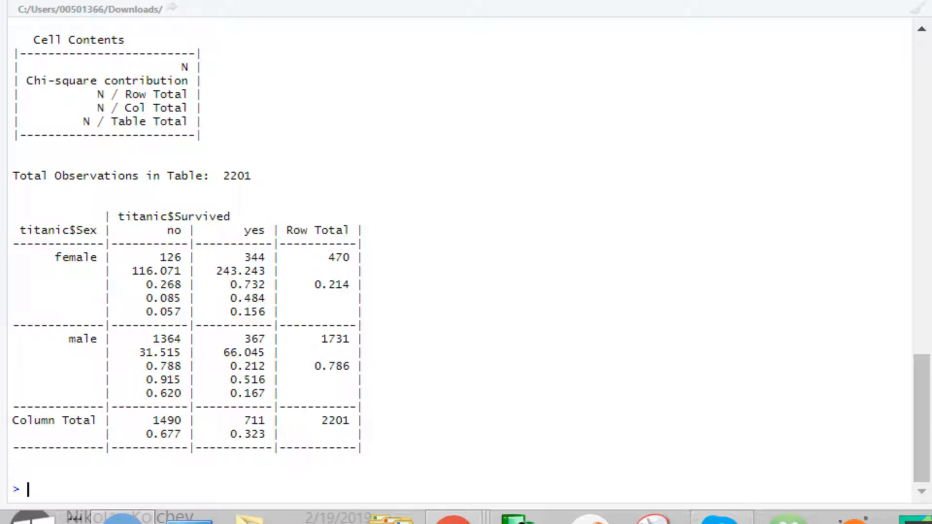
- Examine the N / Table Total proportion of female non-survivors, relating their count to the overall table total
drag(83, 121, 188, 121)
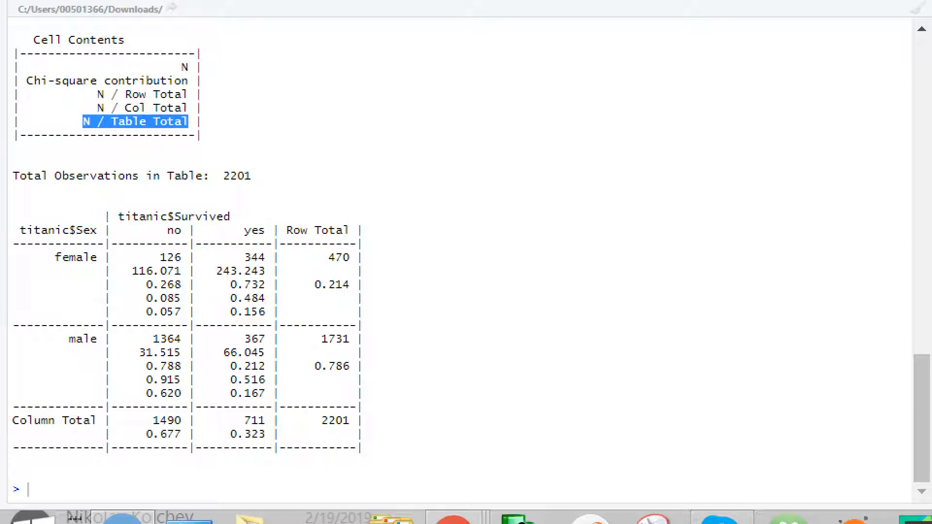
drag(321, 420, 358, 408)
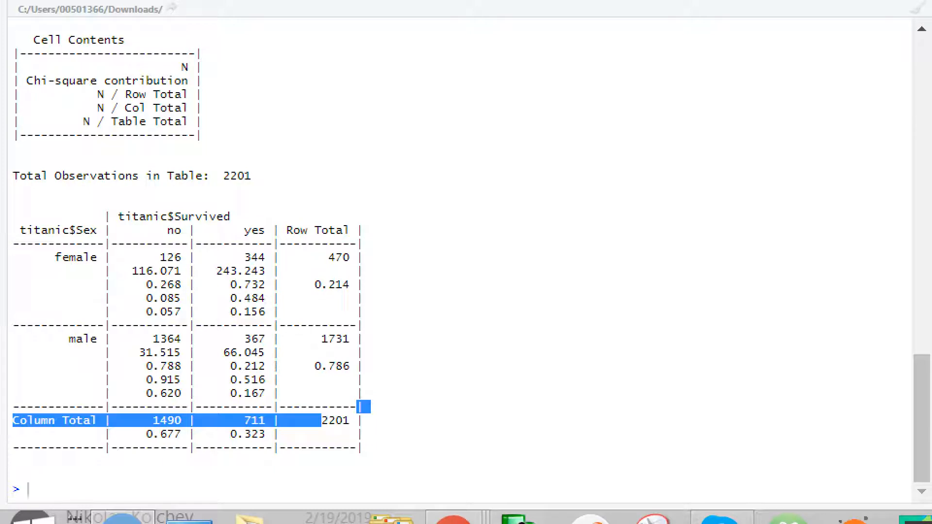
click(358, 408)
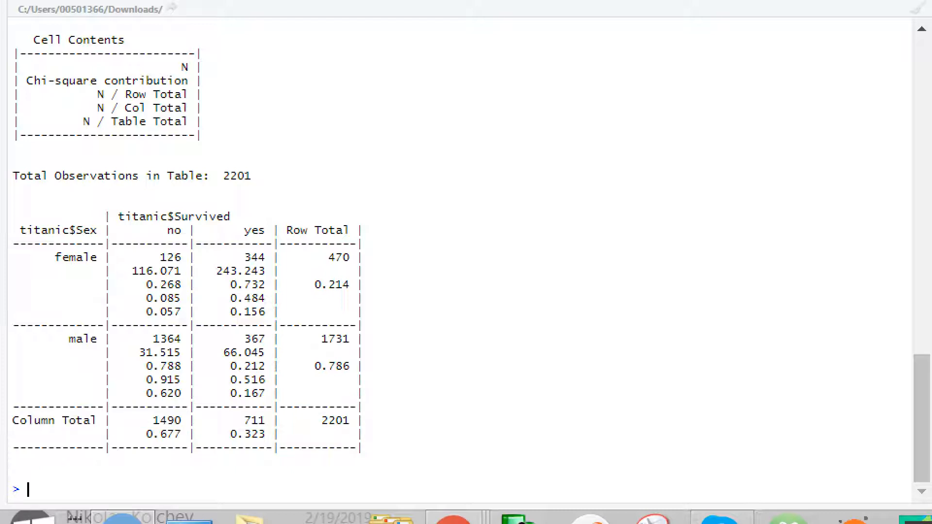
drag(146, 312, 180, 312)
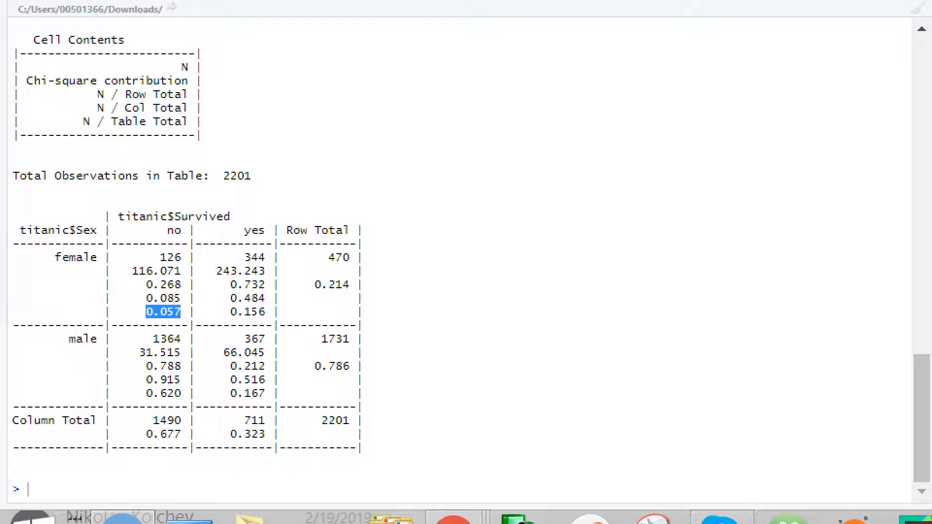
drag(154, 258, 180, 257)
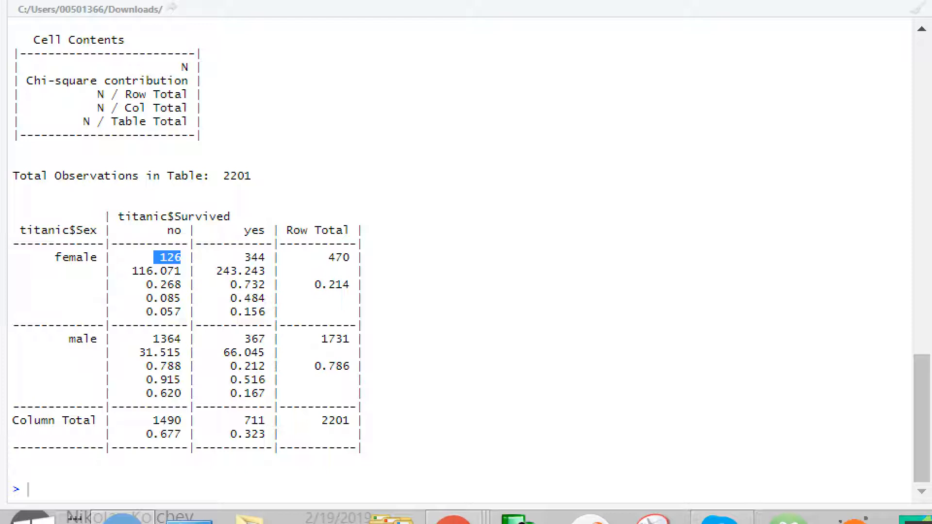
drag(322, 420, 350, 420)
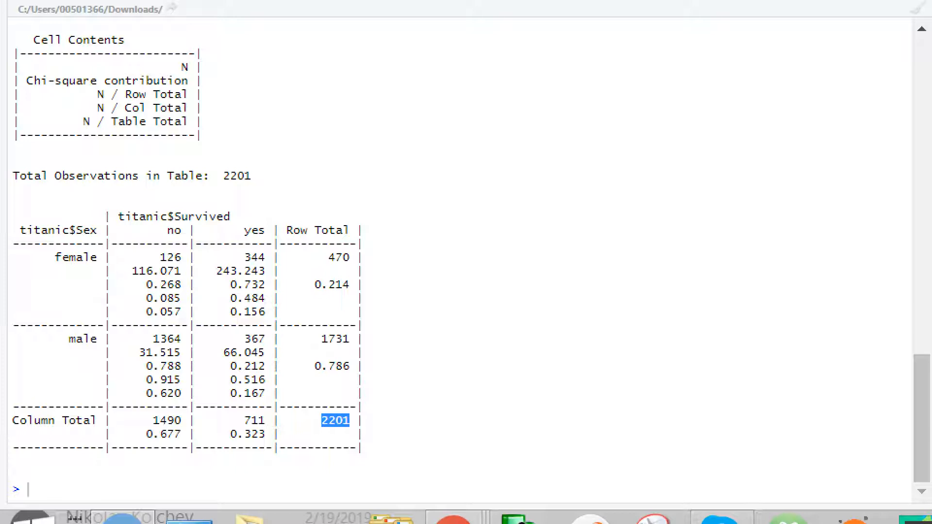
drag(145, 312, 181, 312)
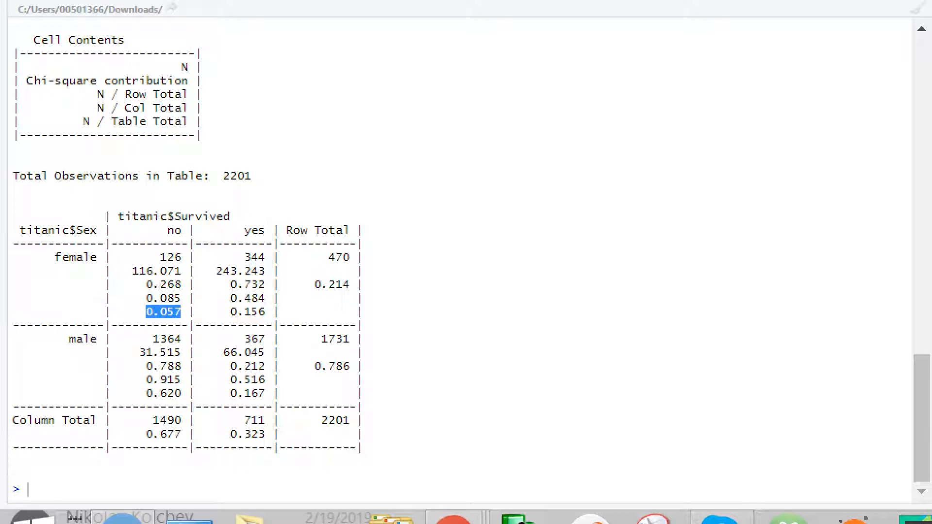
click(165, 313)
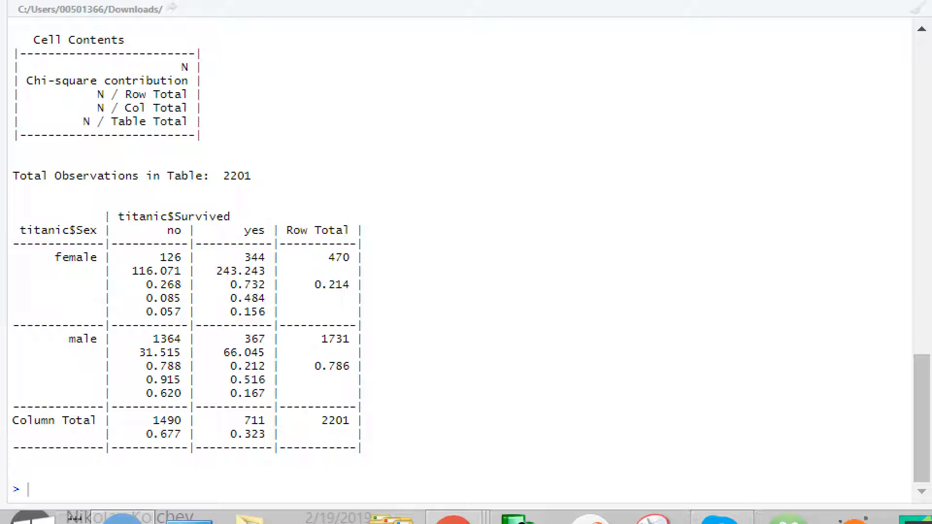
- Examine the N / Table Total proportions for female survivors, male non-survivors and male survivors
drag(146, 311, 272, 312)
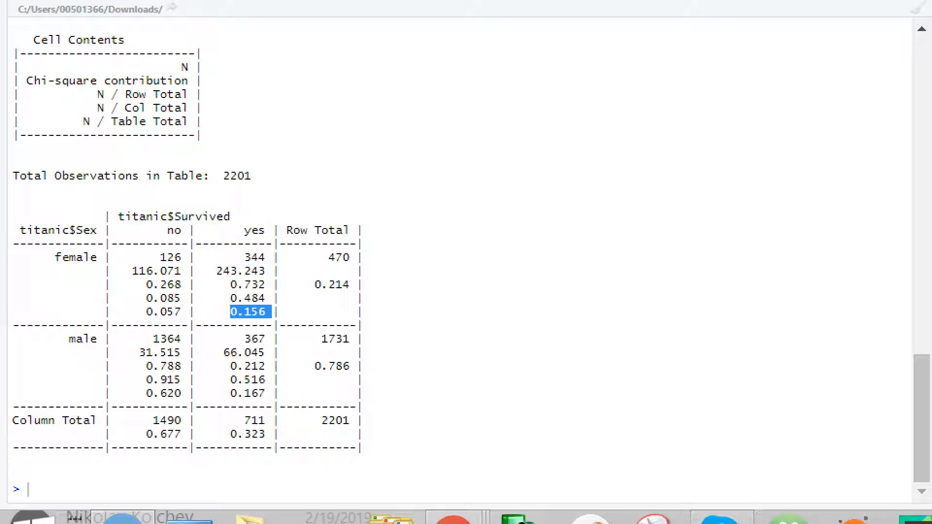
drag(140, 392, 159, 393)
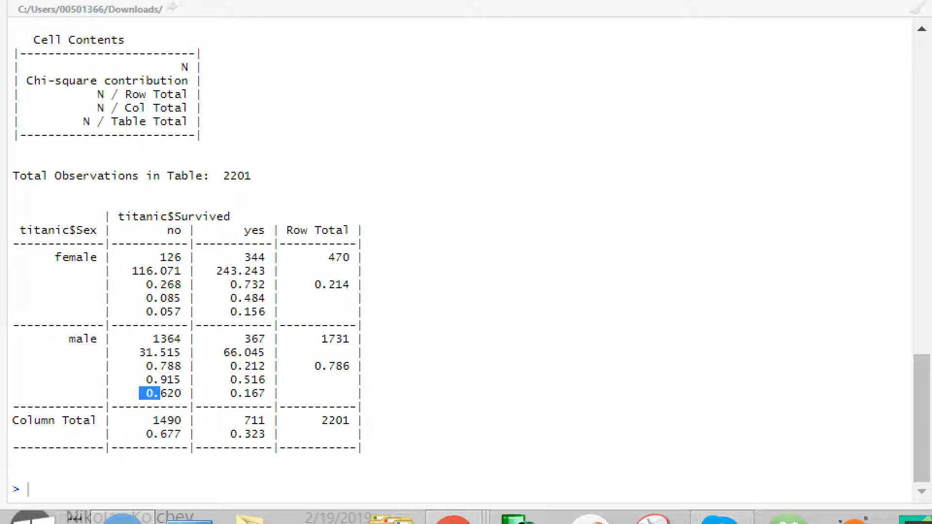
drag(224, 393, 272, 393)
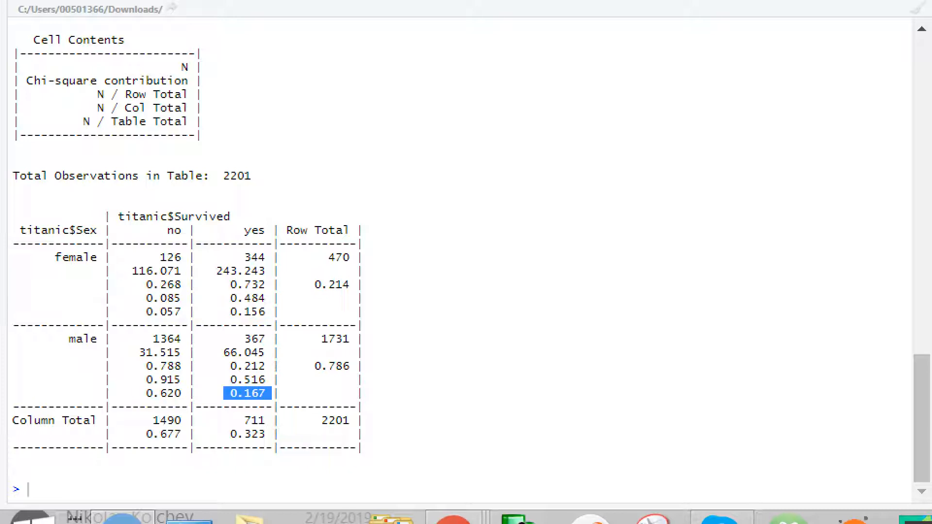